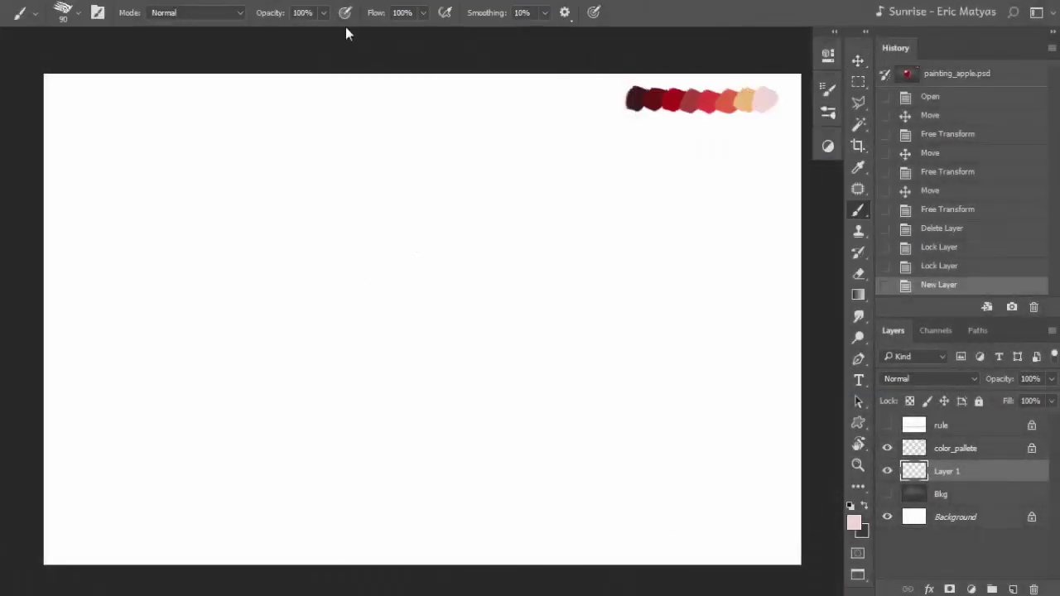
Step: Sketch a faint apple and stem at brush size 10–15 with pressure opacity, then shift it up-left
click(345, 12)
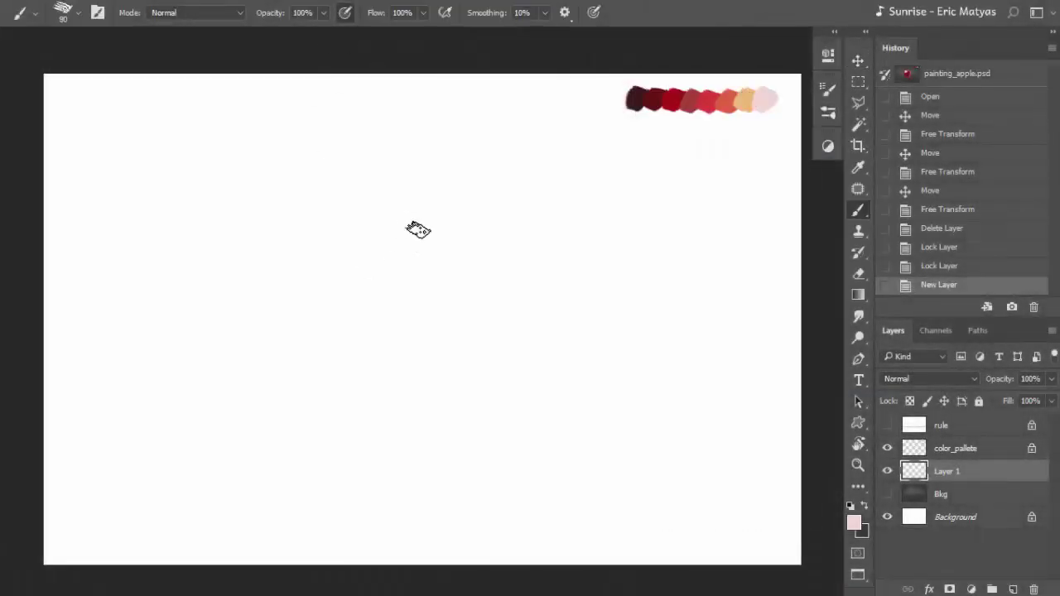
key(bracketleft)
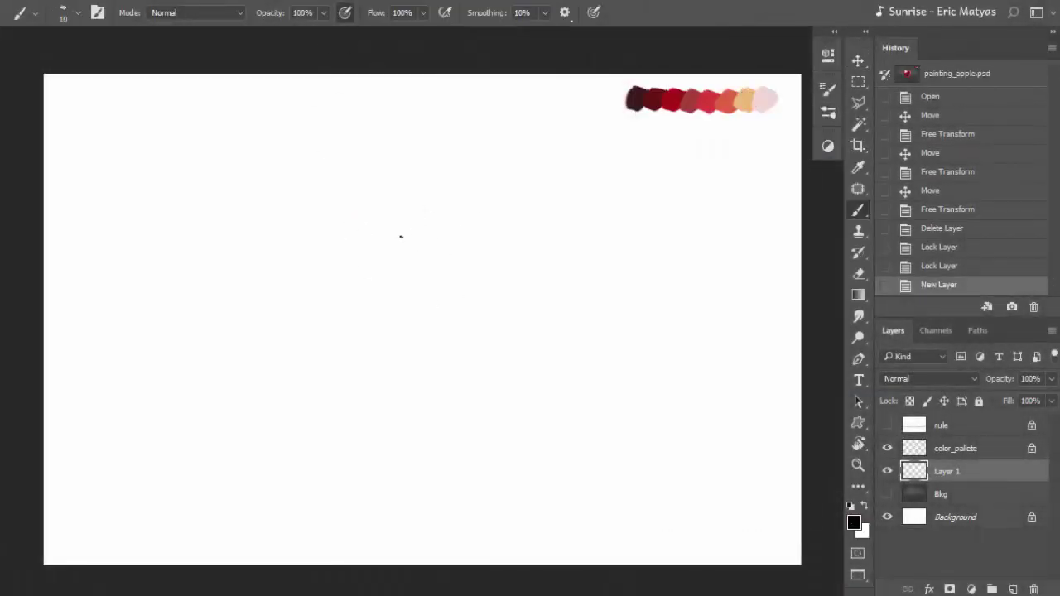
mouse_move(389, 224)
mouse_down()
mouse_move(419, 227)
mouse_move(407, 213)
mouse_move(425, 206)
mouse_up()
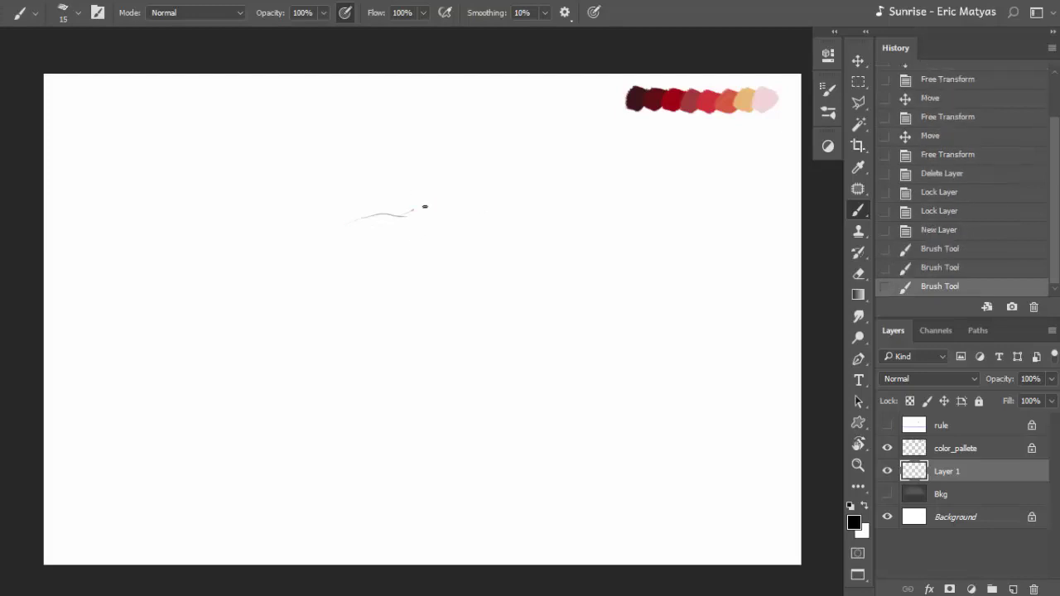
key(bracketright)
drag(356, 219, 546, 213)
drag(478, 216, 454, 224)
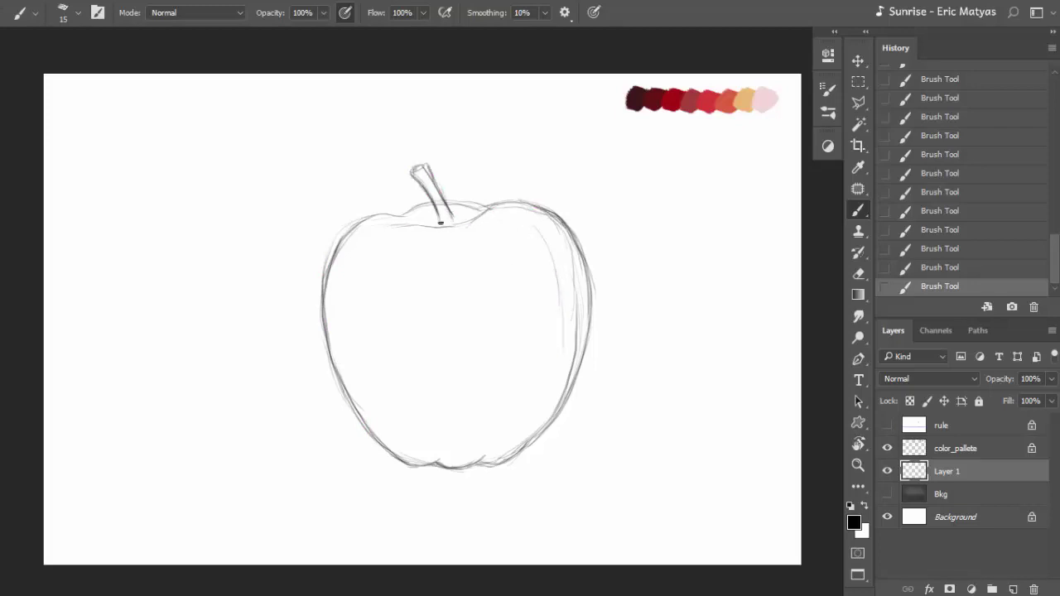
key(v)
drag(488, 223, 454, 207)
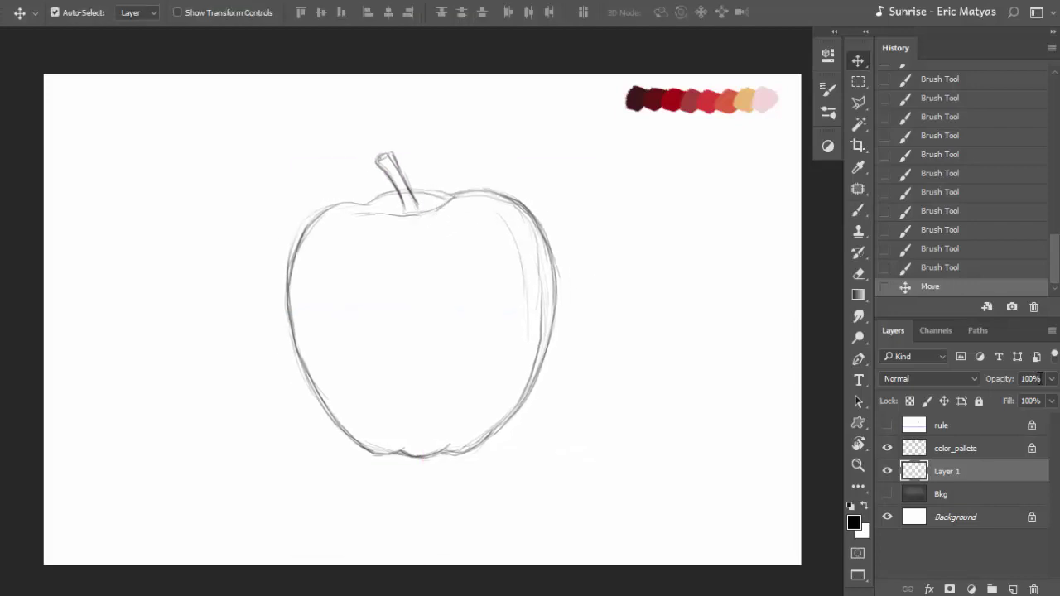
Step: Fade Layer 1 to 50%, add Layer 2, then draw, reshape and nudge the stem
key(5)
click(1013, 588)
key(b)
key(ctrl+plus)
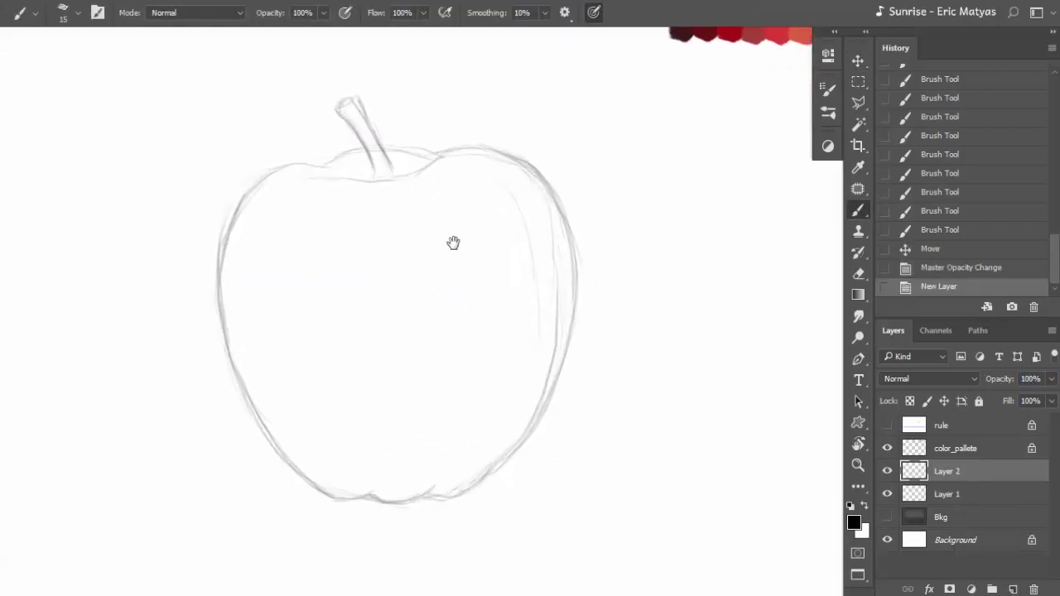
mouse_move(343, 103)
mouse_down()
mouse_move(337, 109)
mouse_move(351, 96)
mouse_move(361, 105)
mouse_move(346, 117)
mouse_move(364, 140)
mouse_up()
drag(351, 98, 373, 119)
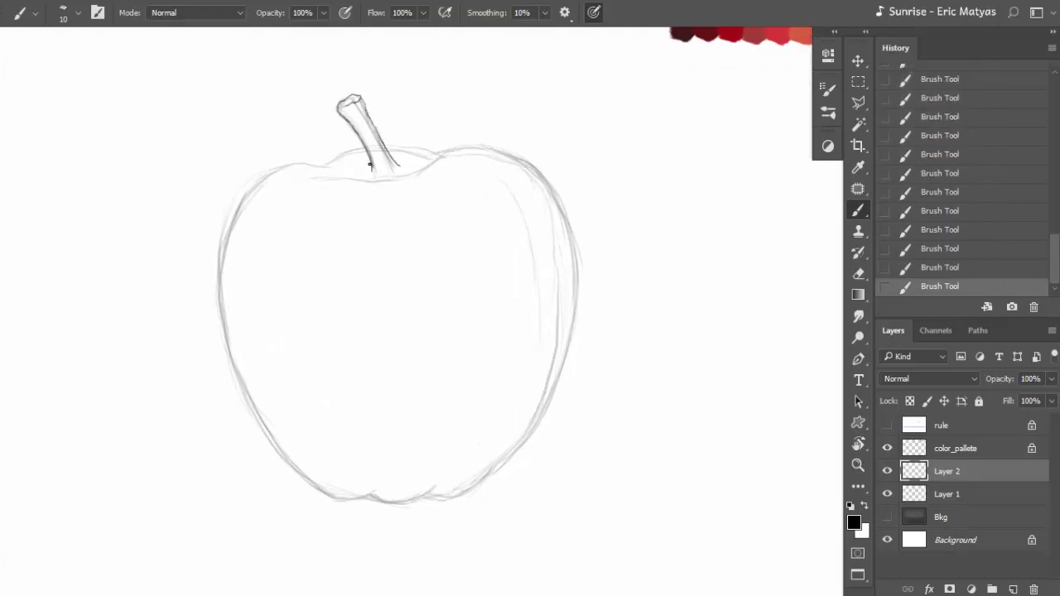
key(ctrl+t)
drag(476, 177, 395, 99)
key(Return)
key(v)
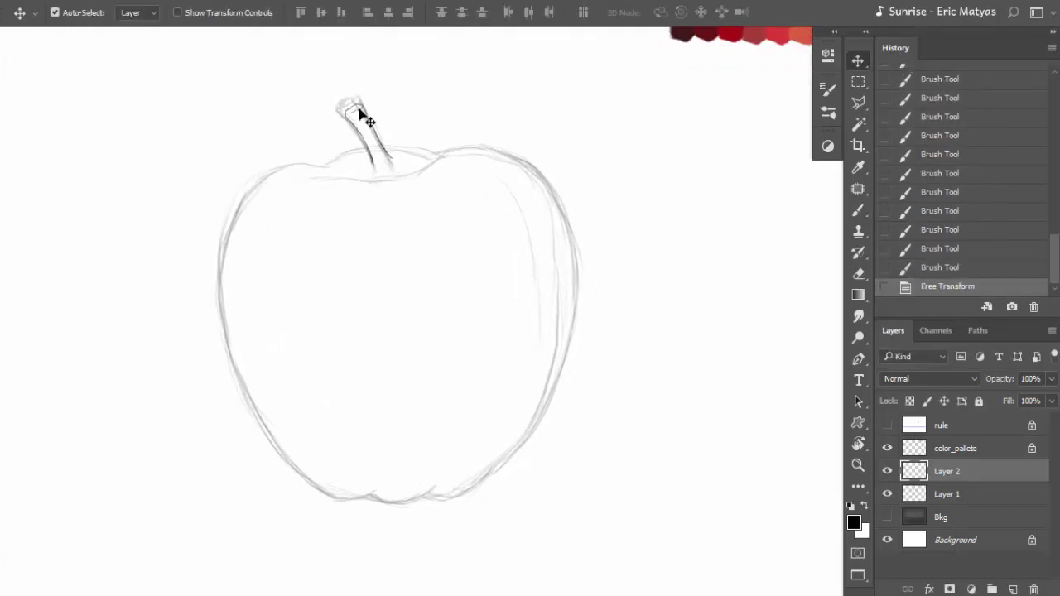
key(Down)
key(Down)
key(Down)
Step: Erase stray stem marks, pick a brush tip and redraw the stem outline in darker lines
key(e)
click(366, 118)
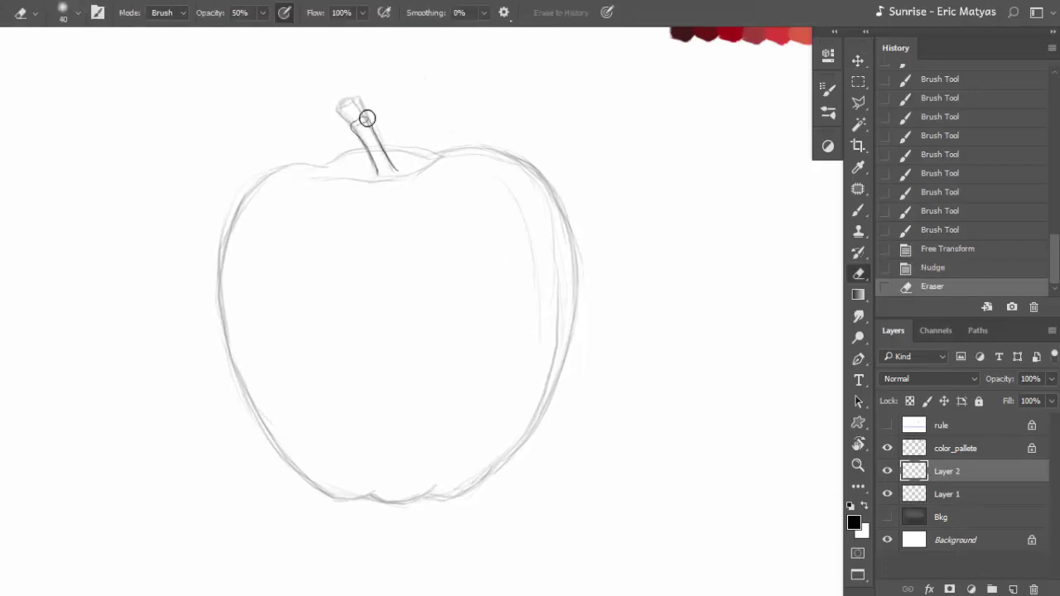
key(F5)
key(F5)
key(b)
click(336, 110)
key(e)
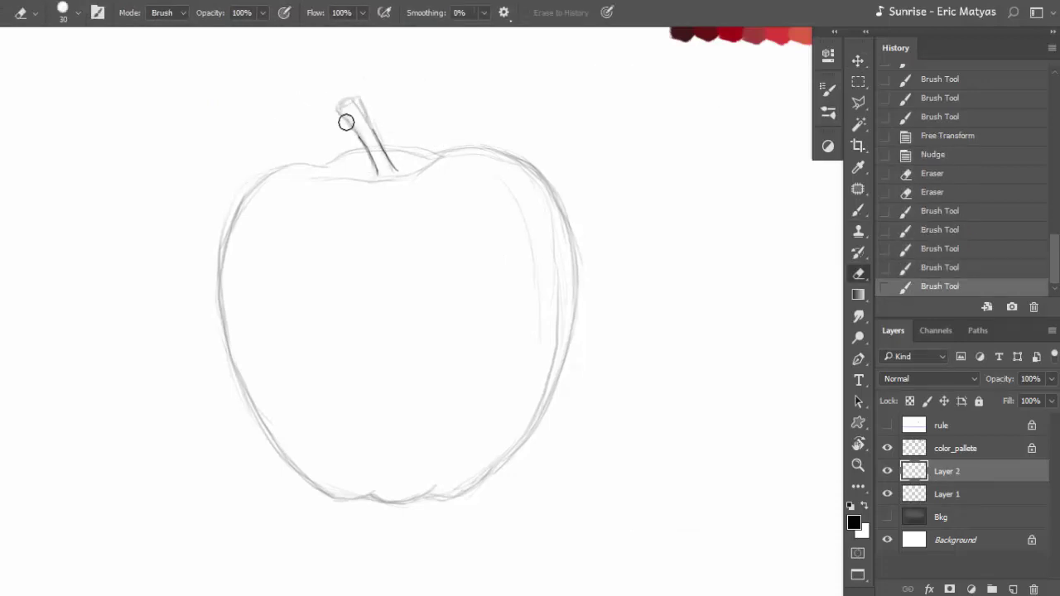
key(b)
mouse_move(346, 121)
mouse_down()
mouse_move(371, 175)
mouse_move(288, 166)
mouse_move(262, 180)
mouse_move(229, 241)
mouse_up()
key(e)
click(235, 246)
key(b)
Step: Trace the apple's left outline and bottom darker, and draw the crease below the stem
mouse_move(258, 182)
mouse_down()
mouse_move(230, 239)
mouse_move(220, 300)
mouse_move(246, 383)
mouse_up()
mouse_move(260, 423)
mouse_down()
mouse_move(290, 466)
mouse_move(344, 500)
mouse_up()
mouse_move(335, 159)
mouse_down()
mouse_move(440, 153)
mouse_move(432, 164)
mouse_up()
key(ctrl+z)
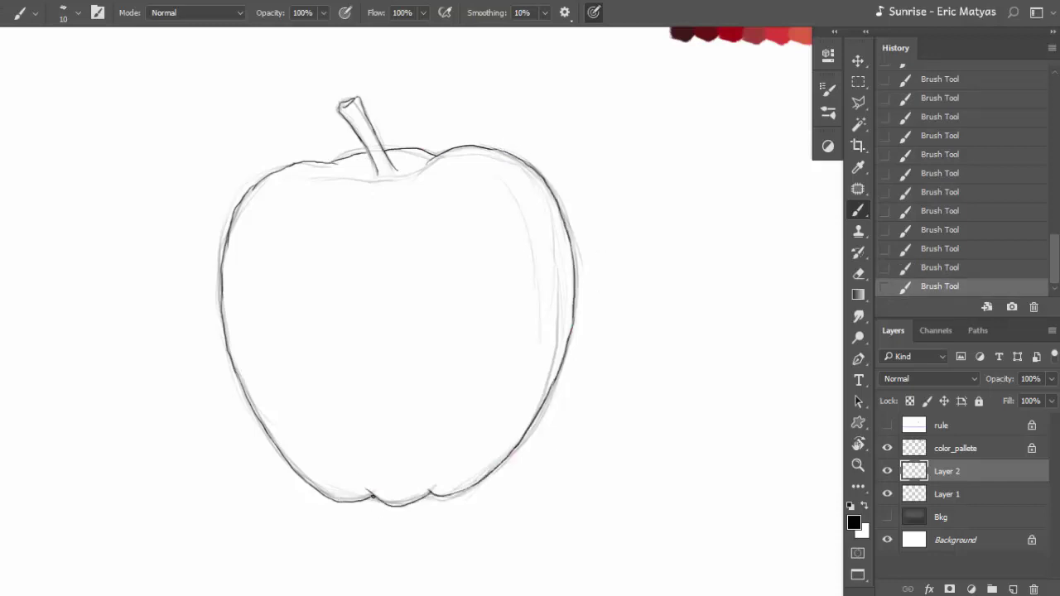
drag(336, 182, 383, 181)
Step: Erase and redraw the apple's lower-right outline, then touch up lines near the stem
key(e)
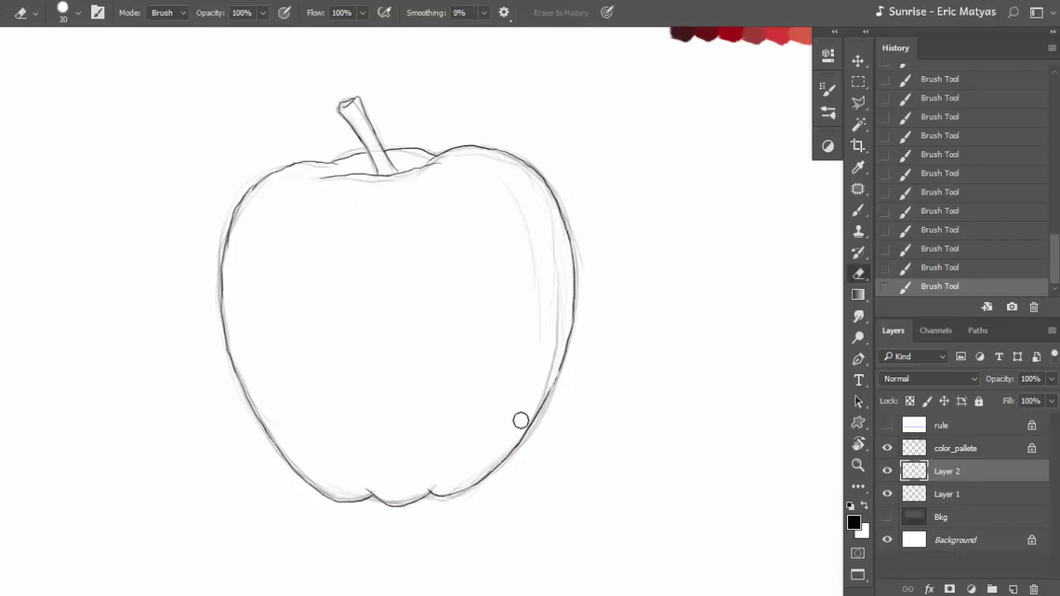
key(b)
drag(553, 377, 510, 459)
mouse_move(541, 413)
mouse_down()
mouse_move(492, 468)
mouse_move(476, 465)
mouse_up()
key(e)
drag(497, 460, 481, 473)
key(b)
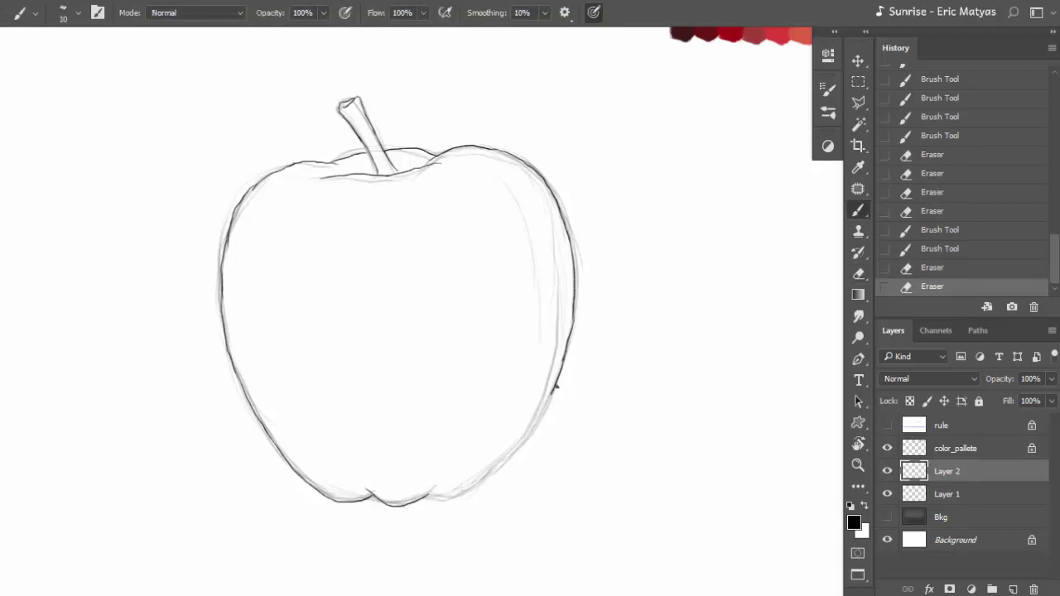
mouse_move(554, 385)
mouse_down()
mouse_move(506, 462)
mouse_move(439, 503)
mouse_up()
key(v)
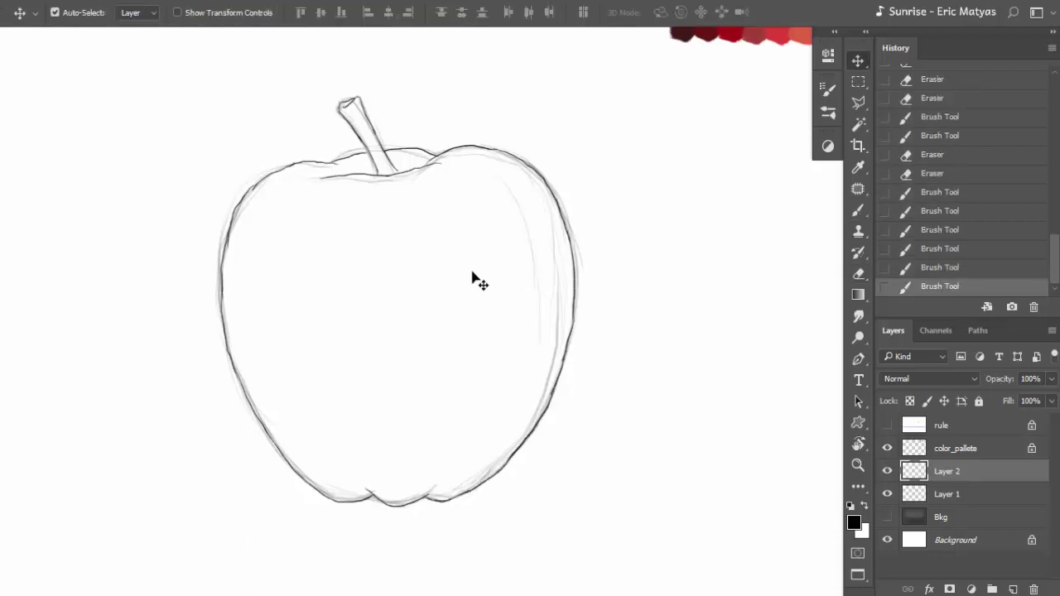
key(b)
drag(360, 156, 371, 154)
Step: Hide the Layer 1 sketch and zoom in to check the line work
key(v)
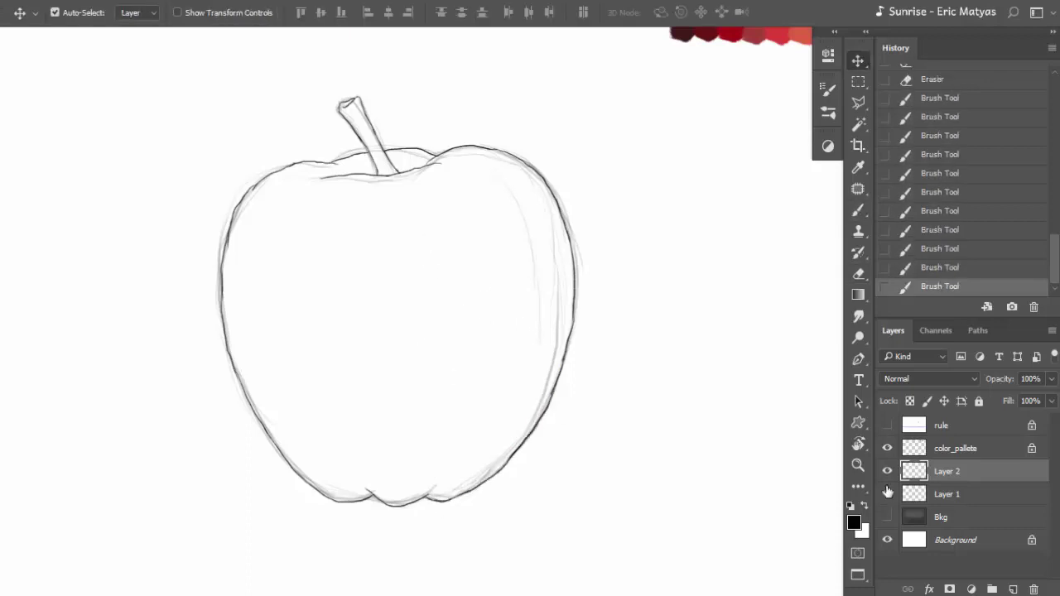
click(888, 492)
scroll(416, 154, up, 2)
key(b)
scroll(284, 94, up, 2)
drag(287, 206, 562, 188)
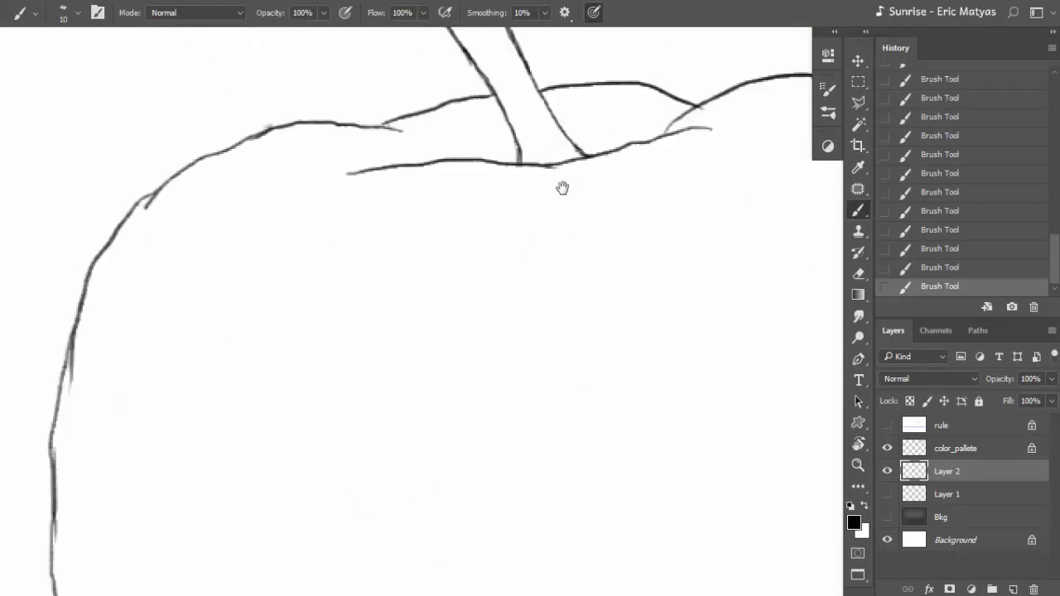
scroll(248, 326, down, 5)
scroll(374, 292, right, 10)
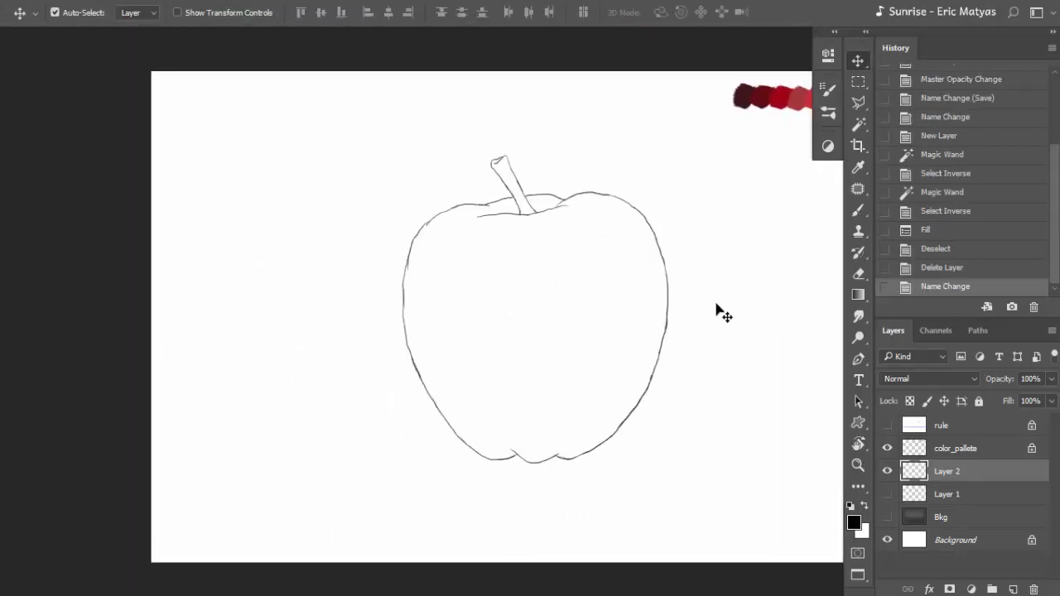
Step: Select the apple's inside via inverted Magic Wand and fill it dark red on a new Layer 3
key(w)
click(720, 390)
key(ctrl+shift+i)
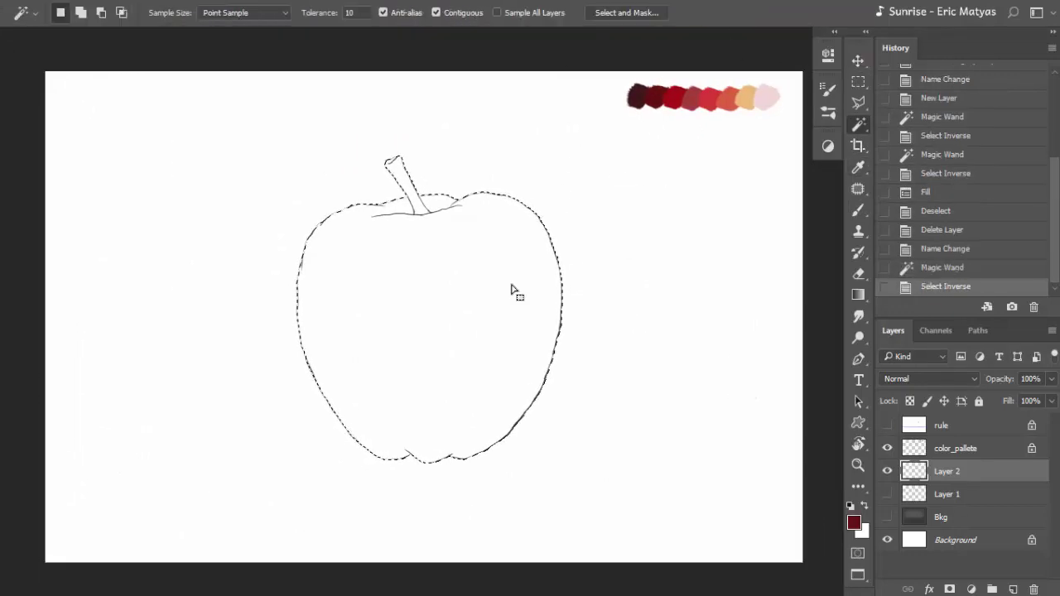
key(ctrl+shift+alt+n)
key(alt+BackSpace)
key(ctrl+d)
Step: Erase the fill's overflow along the right, top, top-left edges and around the stem
key(e)
key(x)
key(ctrl+plus)
key(ctrl+plus)
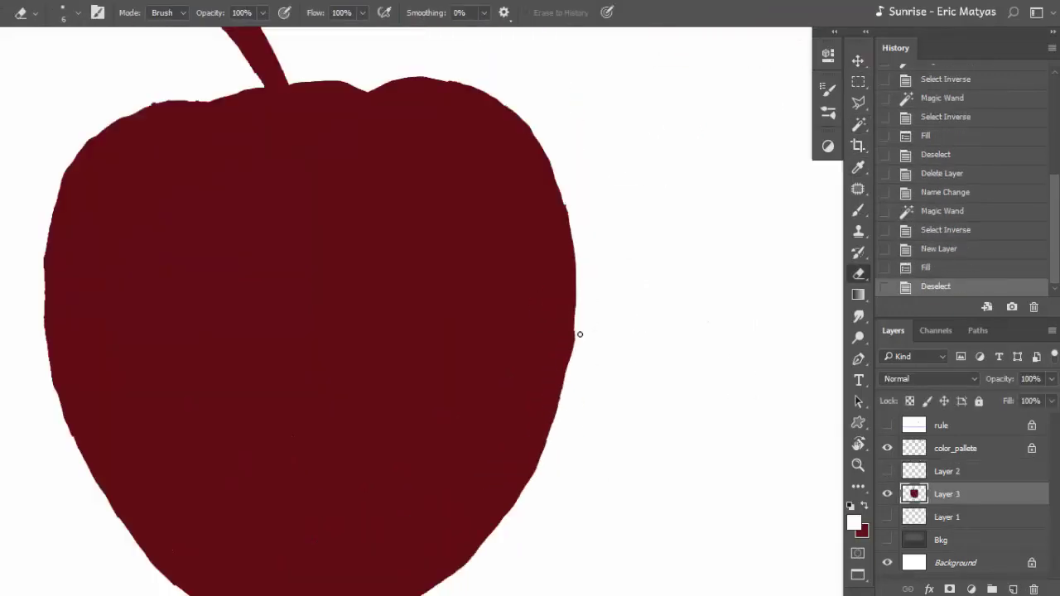
drag(577, 337, 575, 357)
drag(571, 199, 573, 217)
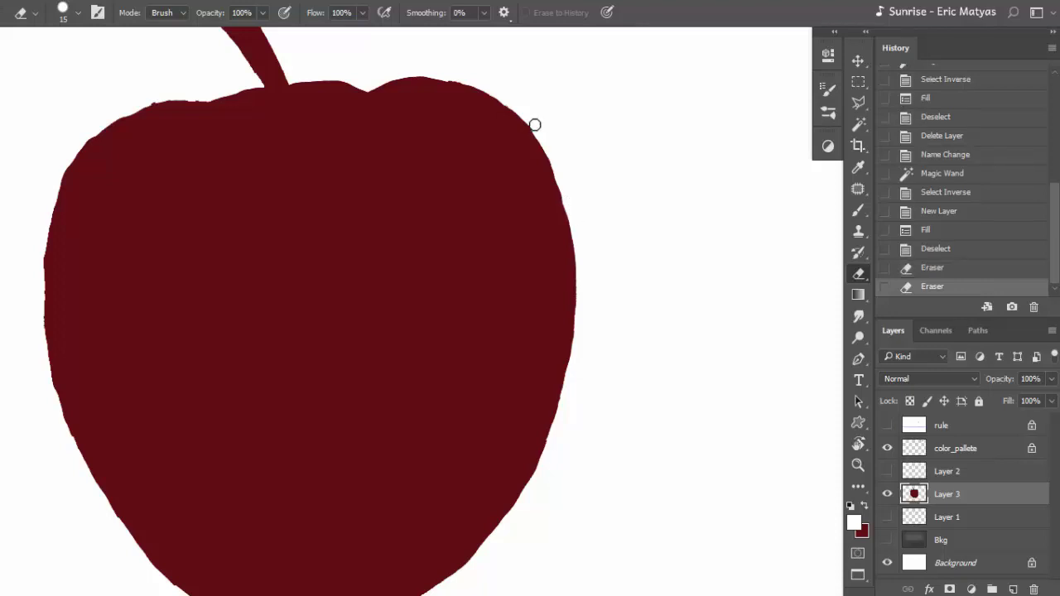
mouse_move(534, 123)
mouse_down()
mouse_move(530, 116)
mouse_move(546, 140)
mouse_move(503, 139)
mouse_up()
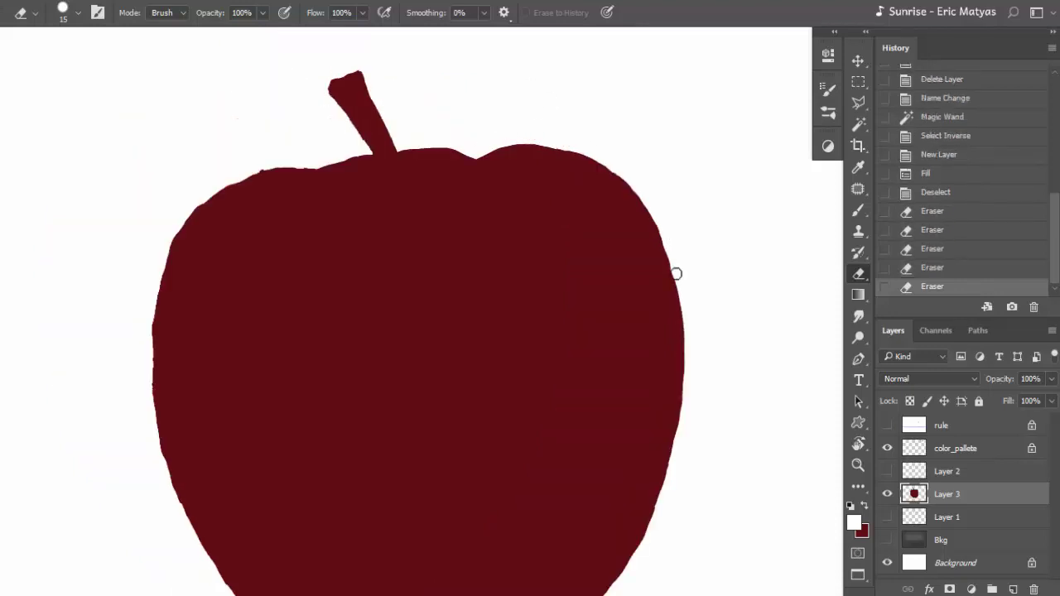
drag(669, 230, 673, 240)
drag(674, 268, 675, 278)
click(257, 165)
drag(319, 162, 286, 167)
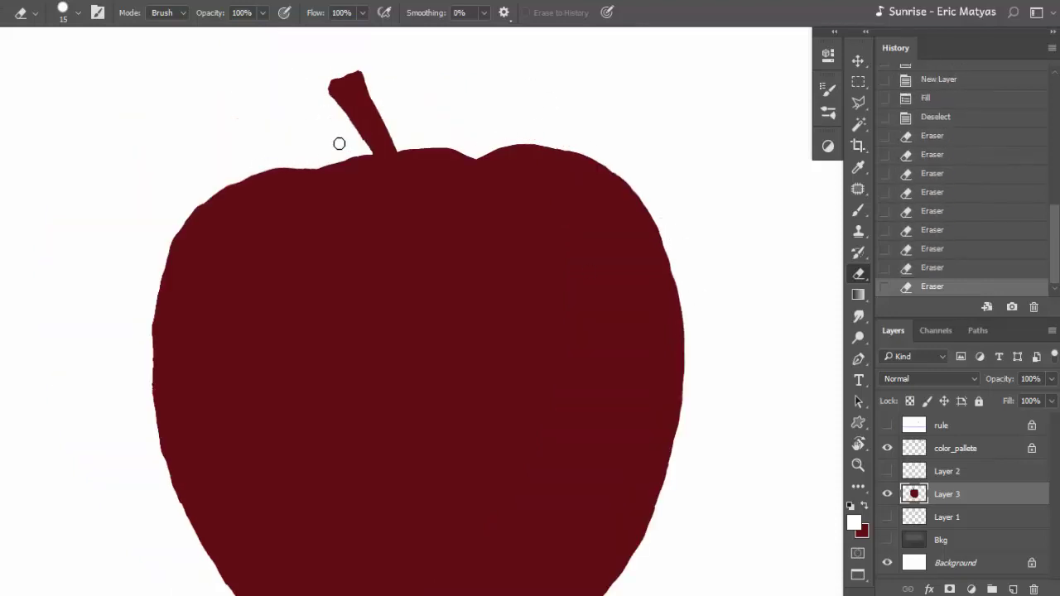
drag(361, 146, 358, 132)
drag(356, 69, 361, 64)
Step: Erase a remaining small spot along the silhouette's edge
scroll(508, 96, down, 1)
scroll(507, 95, left, 1)
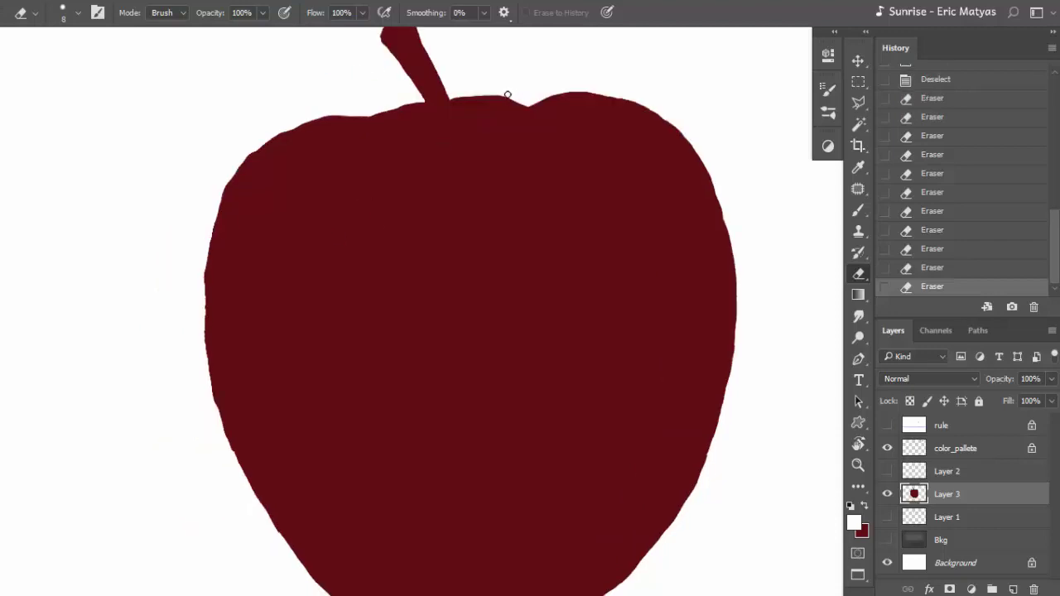
click(501, 93)
scroll(500, 94, down, 1)
scroll(501, 94, left, 1)
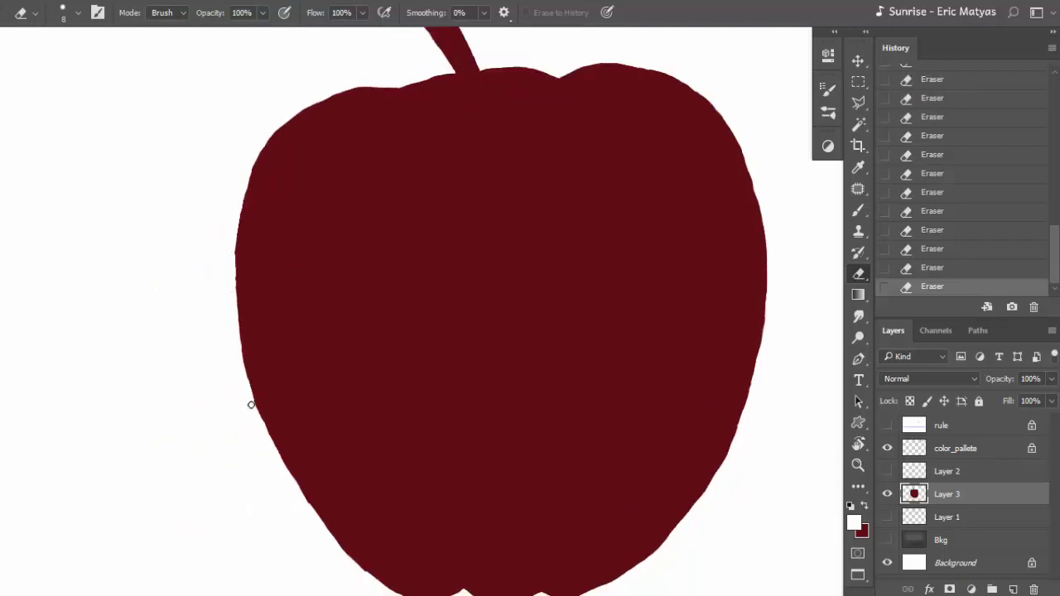
scroll(273, 431, down, 1)
scroll(273, 430, right, 1)
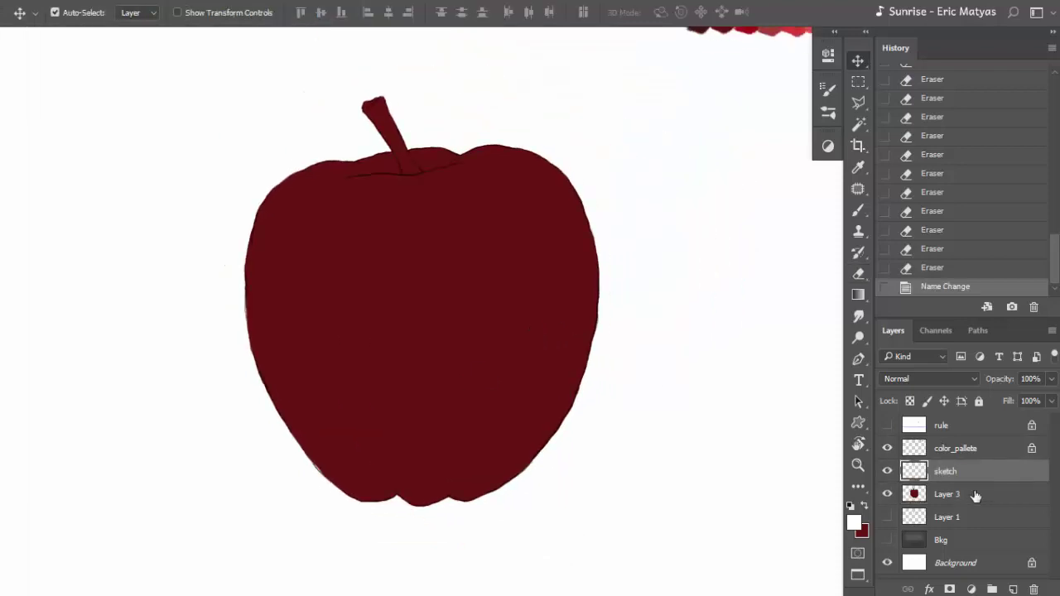
Step: Load the apple fill as a selection, add Layer 4 and set brush opacity to 40%
key(b)
ctrl+click(913, 493)
key(ctrl+shift+alt+n)
key(ctrl+h)
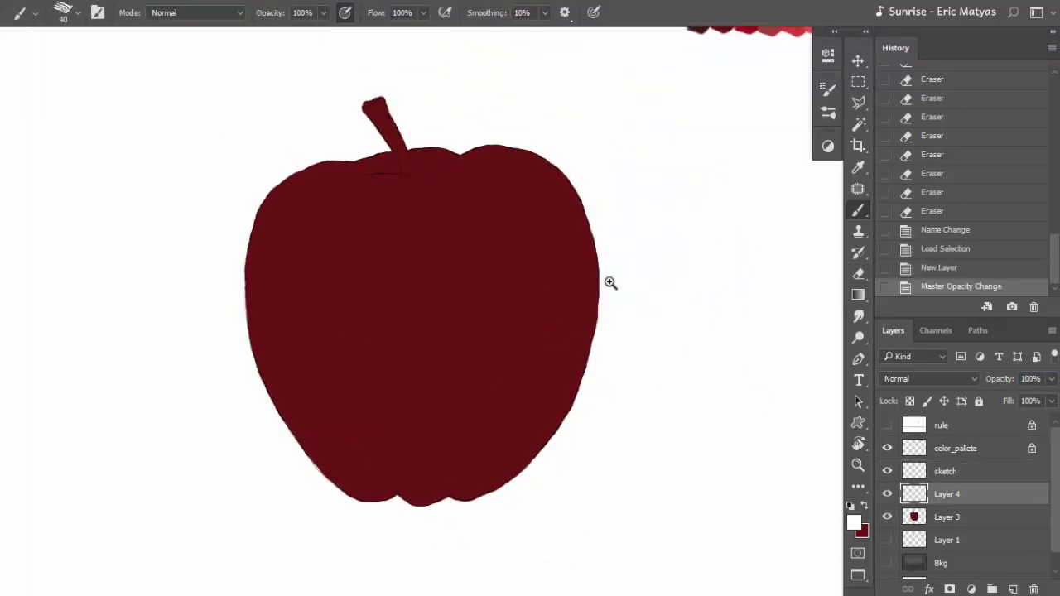
key(ctrl+minus)
key(ctrl+minus)
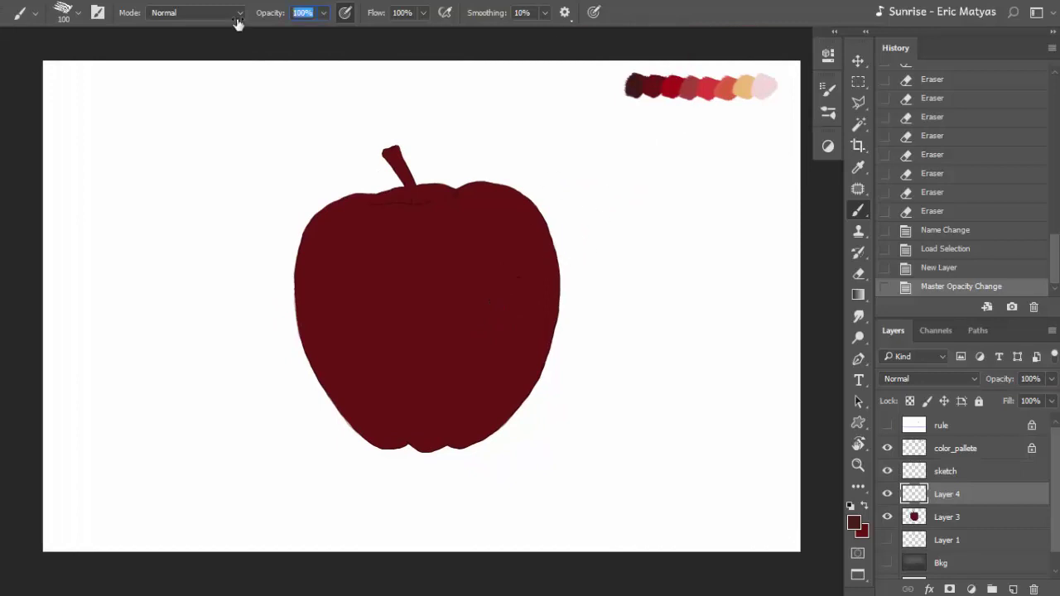
key(4)
Step: Paint faint shading on the apple's right side, bottom, top edge and lower left
drag(499, 220, 551, 272)
drag(487, 181, 510, 420)
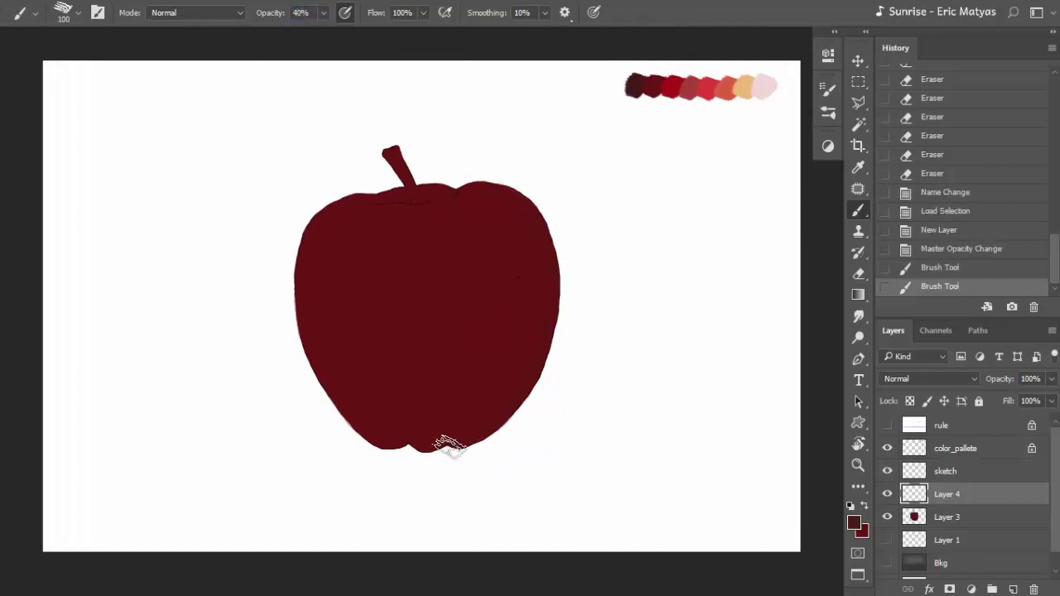
drag(448, 444, 475, 441)
mouse_move(513, 184)
mouse_down()
mouse_move(530, 177)
mouse_move(491, 177)
mouse_up()
mouse_move(492, 177)
mouse_down()
mouse_move(461, 204)
mouse_move(480, 191)
mouse_up()
drag(481, 190, 414, 199)
drag(414, 198, 389, 203)
drag(389, 203, 339, 199)
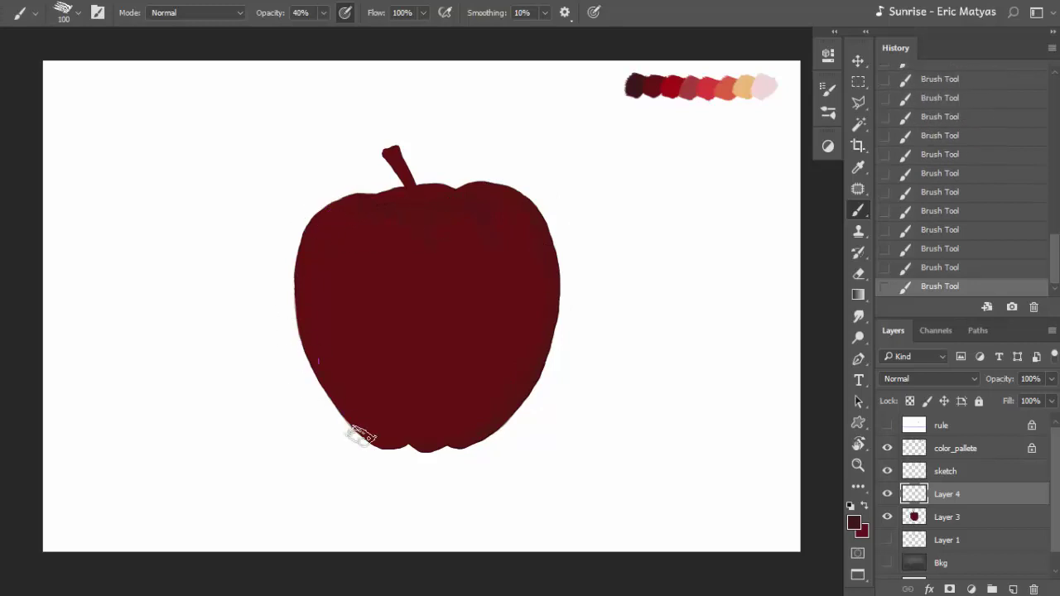
mouse_move(362, 436)
mouse_down()
mouse_move(360, 355)
mouse_move(324, 350)
mouse_up()
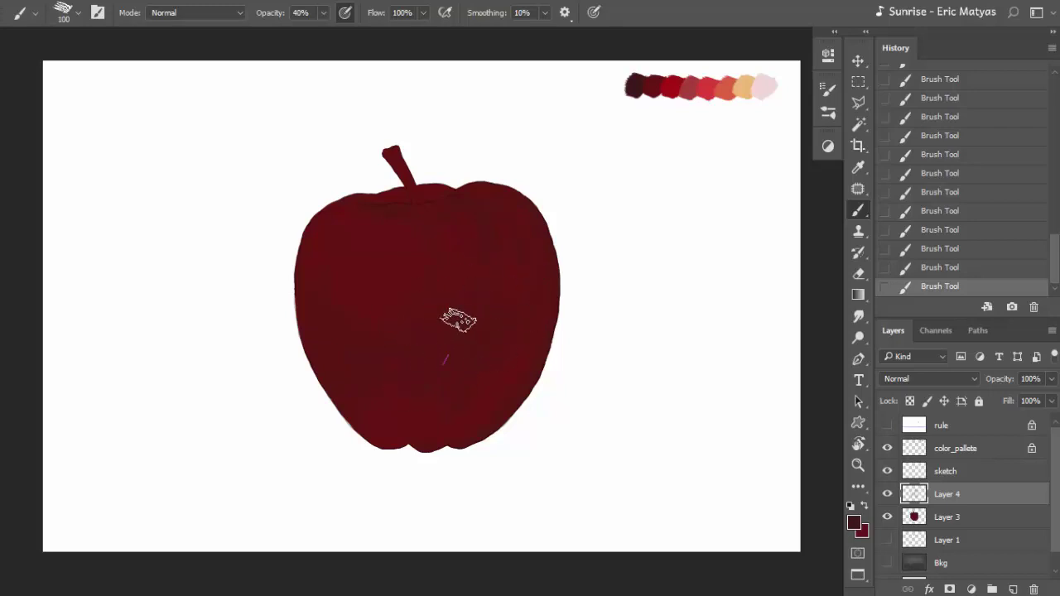
Step: Brighten the apple's upper left and upper-right lobe with bright red and crimson swatches
alt+click(708, 91)
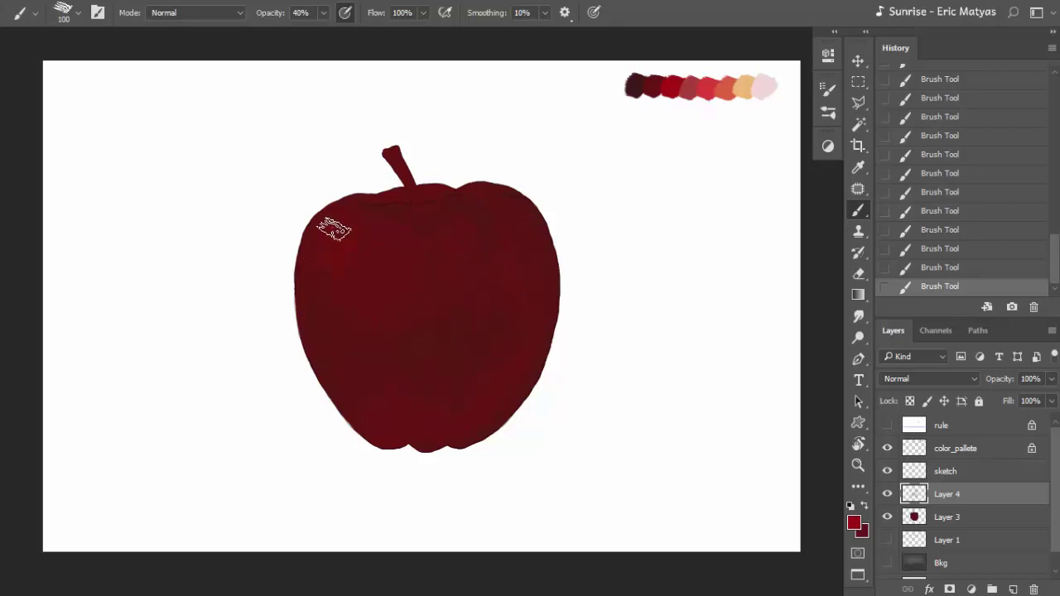
mouse_move(333, 229)
mouse_down()
mouse_move(370, 287)
mouse_move(483, 406)
mouse_move(532, 315)
mouse_move(516, 373)
mouse_move(485, 379)
mouse_move(491, 385)
mouse_up()
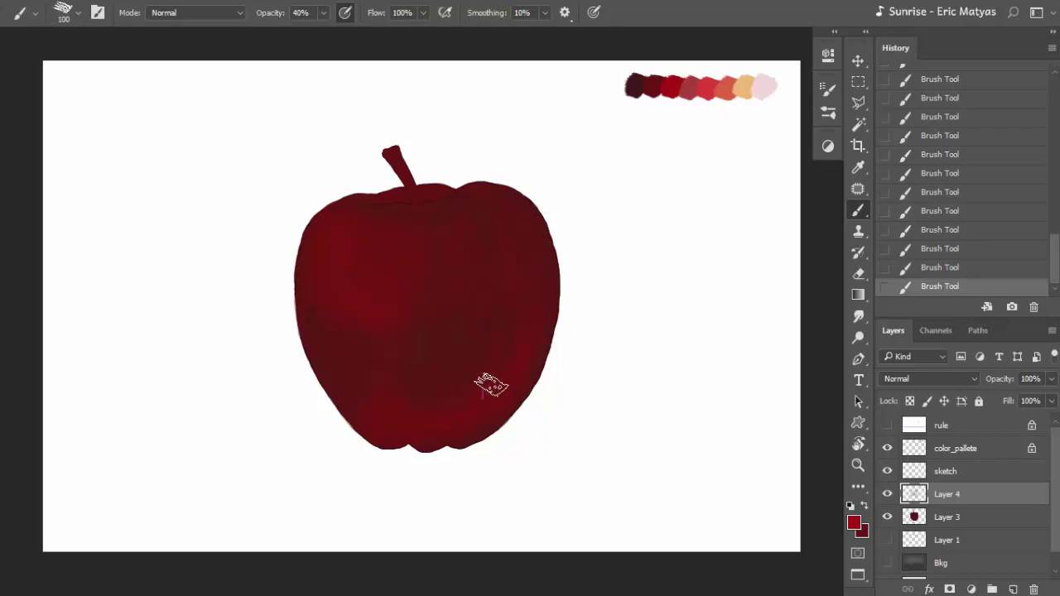
mouse_move(534, 239)
mouse_down()
mouse_move(477, 224)
mouse_move(490, 207)
mouse_move(514, 246)
mouse_move(350, 201)
mouse_move(417, 198)
mouse_move(383, 224)
mouse_move(353, 298)
mouse_move(419, 406)
mouse_up()
alt+click(710, 80)
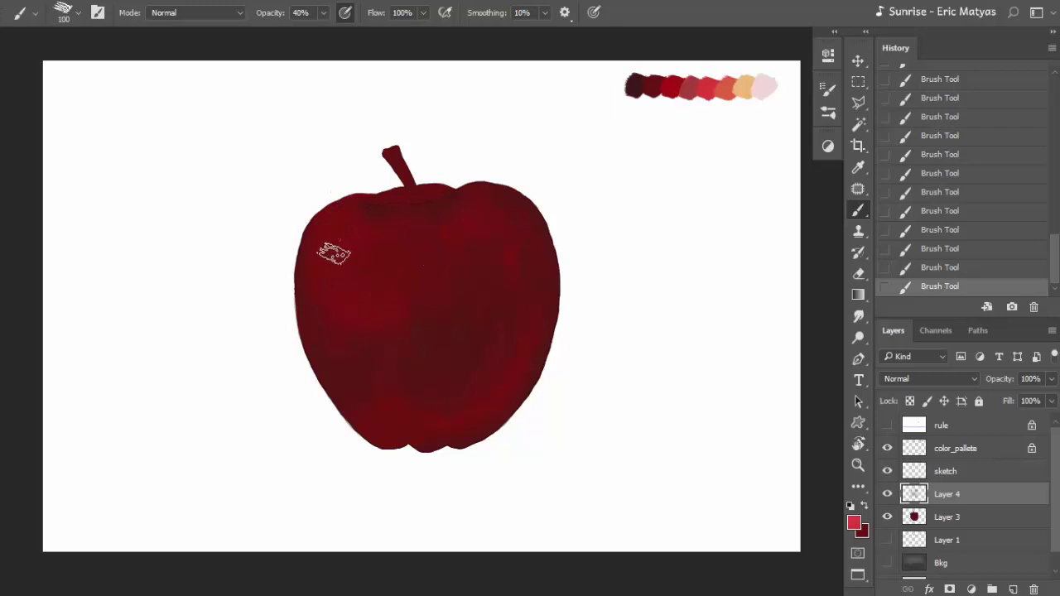
mouse_move(334, 253)
mouse_down()
mouse_move(331, 230)
mouse_move(343, 267)
mouse_move(367, 239)
mouse_move(406, 231)
mouse_move(395, 298)
mouse_move(338, 226)
mouse_move(419, 232)
mouse_move(441, 283)
mouse_move(371, 237)
mouse_move(355, 248)
mouse_move(362, 284)
mouse_move(337, 226)
mouse_move(372, 206)
mouse_move(420, 215)
mouse_move(379, 295)
mouse_move(480, 228)
mouse_move(480, 194)
mouse_move(511, 182)
mouse_move(563, 276)
mouse_move(568, 261)
mouse_move(491, 440)
mouse_move(489, 378)
mouse_move(527, 328)
mouse_move(464, 390)
mouse_move(366, 440)
mouse_move(397, 447)
mouse_up()
alt+click(668, 92)
alt+click(364, 279)
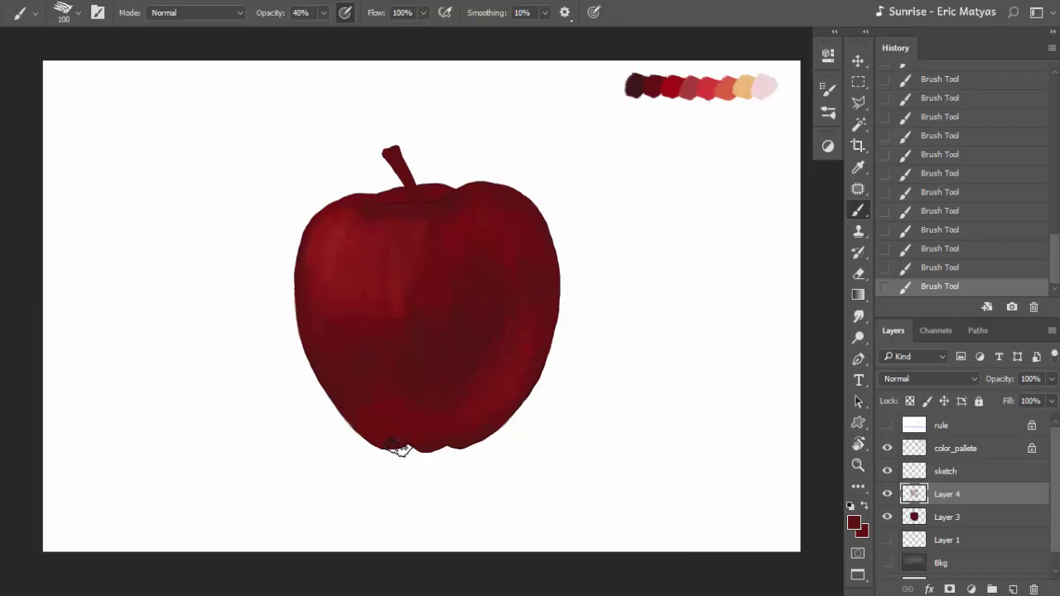
key(bracketleft)
key(bracketleft)
key(bracketleft)
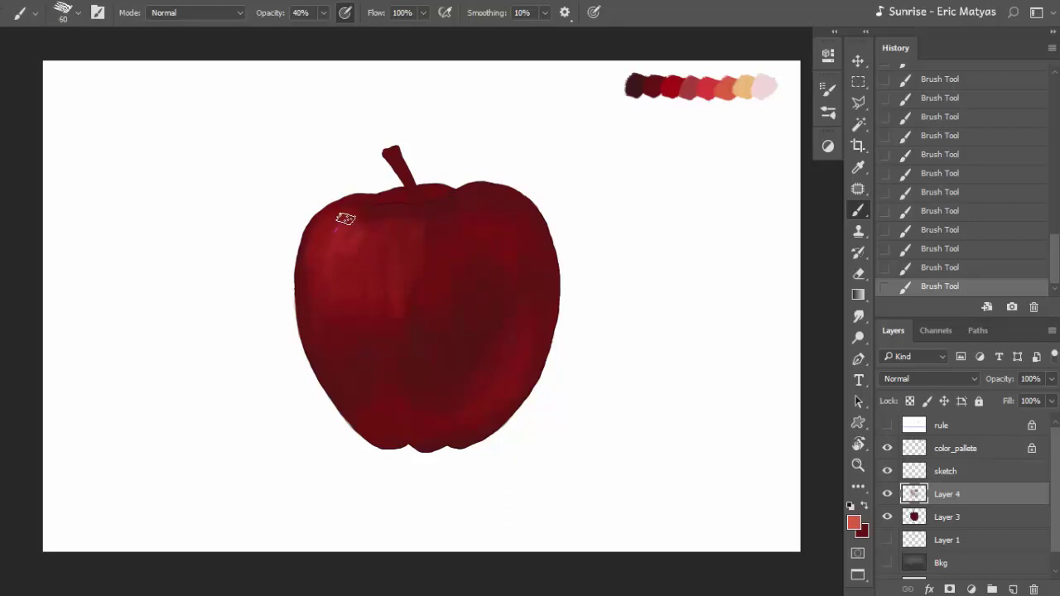
Step: Paint and soften a warm highlight on the apple's upper left, brightening the top-right lobe
mouse_move(364, 224)
mouse_down()
mouse_move(357, 213)
mouse_move(399, 260)
mouse_move(337, 243)
mouse_up()
alt+click(330, 306)
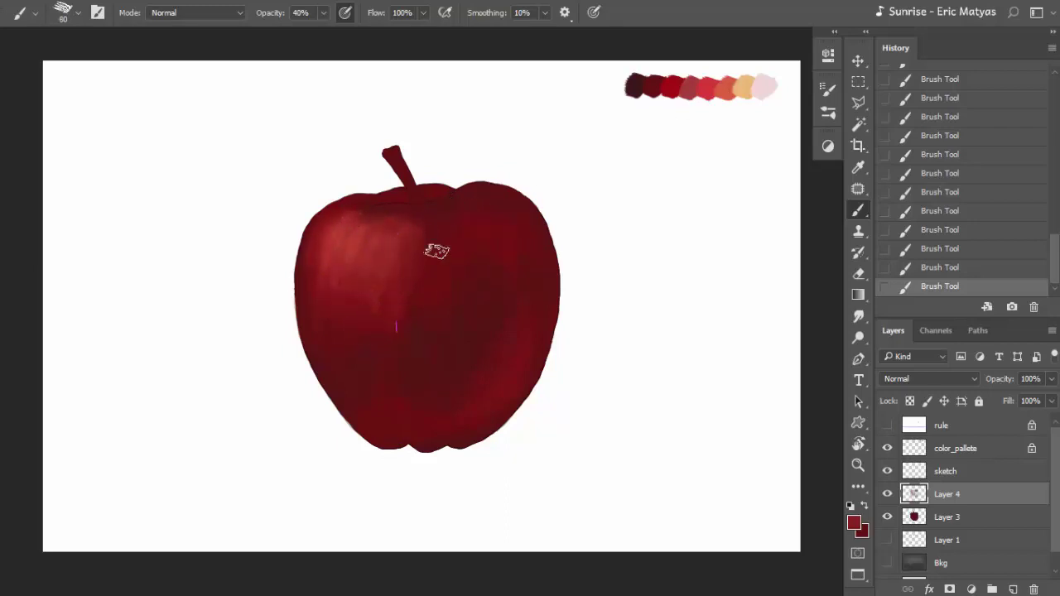
key(bracketright)
key(bracketright)
drag(331, 260, 362, 200)
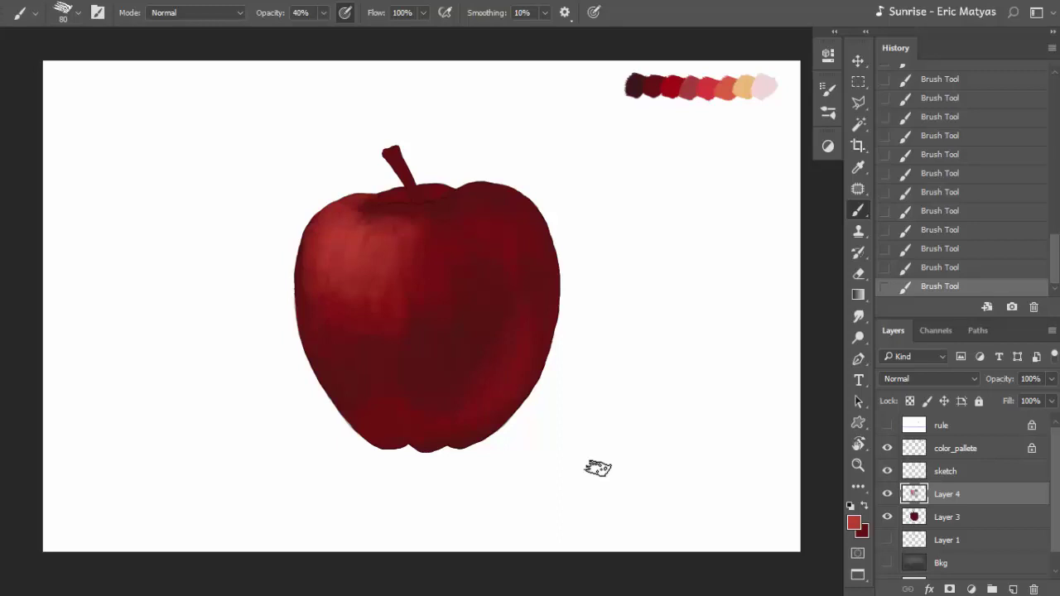
mouse_move(319, 218)
mouse_down()
mouse_move(361, 205)
mouse_move(315, 237)
mouse_up()
alt+click(359, 230)
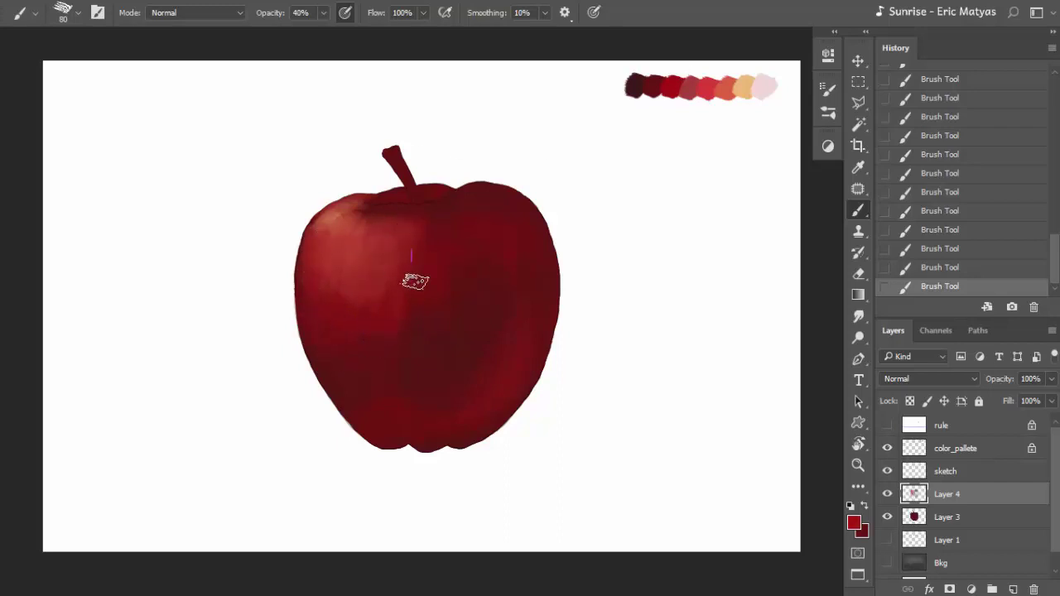
drag(512, 207, 518, 211)
Step: Paint a light coral highlight along the right edge, then repaint it as a darker rim
alt+click(362, 379)
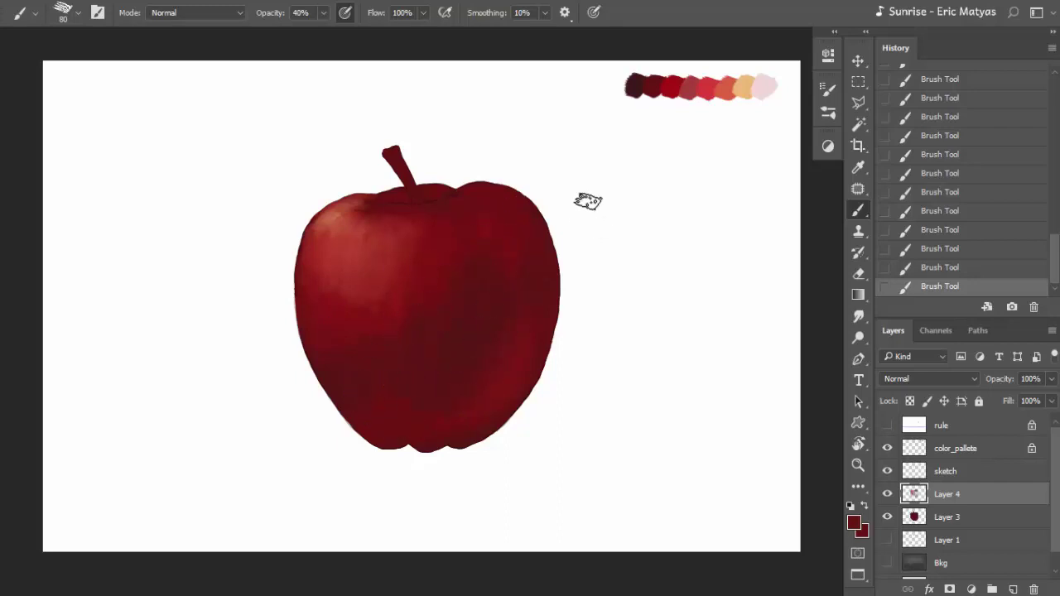
key(bracketleft)
key(bracketleft)
key(bracketleft)
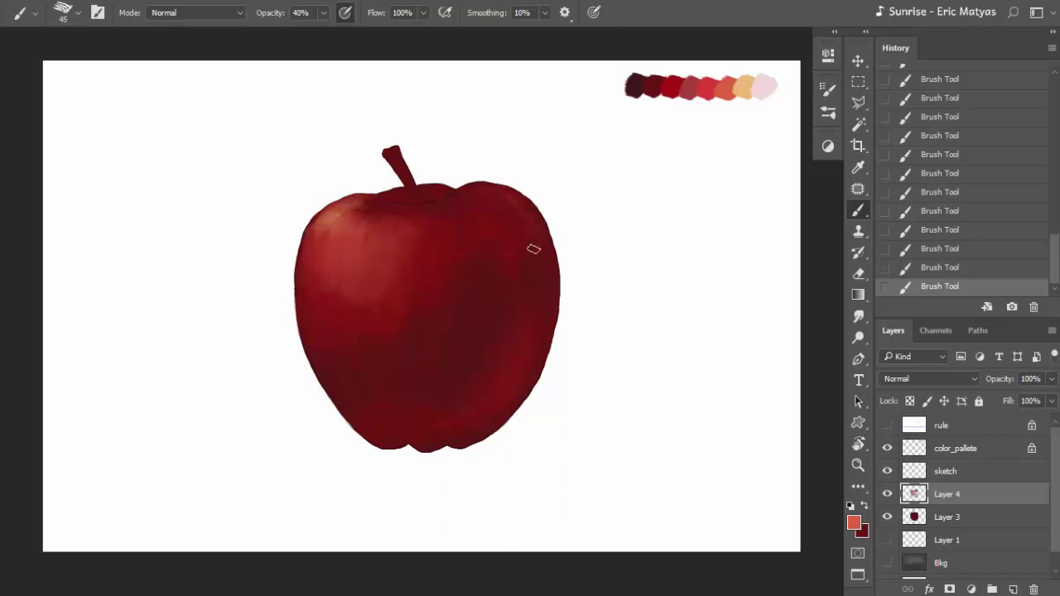
mouse_move(543, 236)
mouse_down()
mouse_move(539, 315)
mouse_move(543, 248)
mouse_move(543, 286)
mouse_up()
key(bracketright)
key(bracketright)
key(bracketright)
alt+click(529, 202)
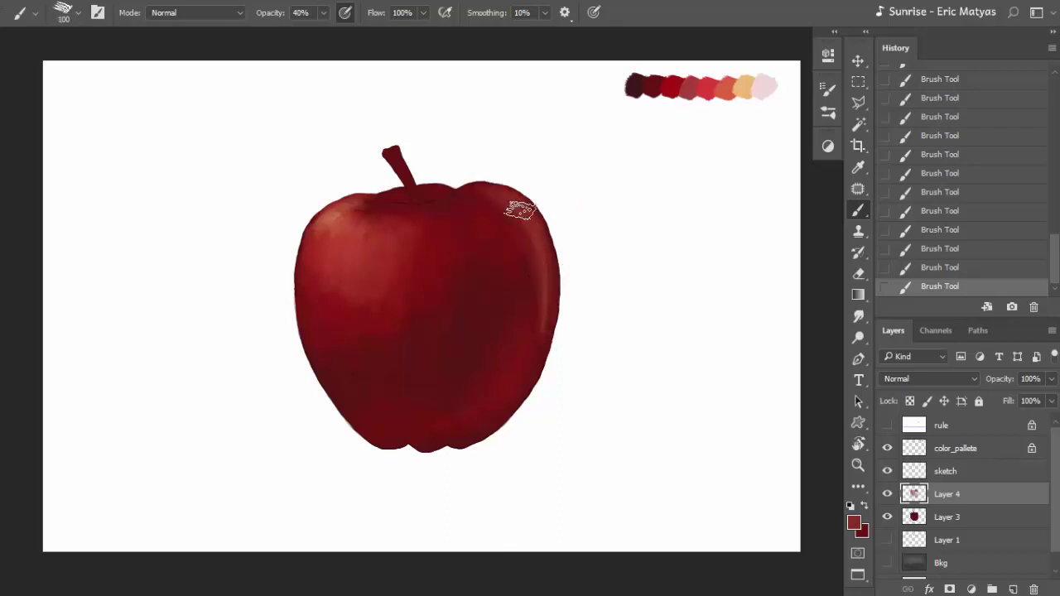
drag(520, 210, 544, 320)
mouse_move(549, 260)
mouse_down()
mouse_move(516, 371)
mouse_move(529, 397)
mouse_up()
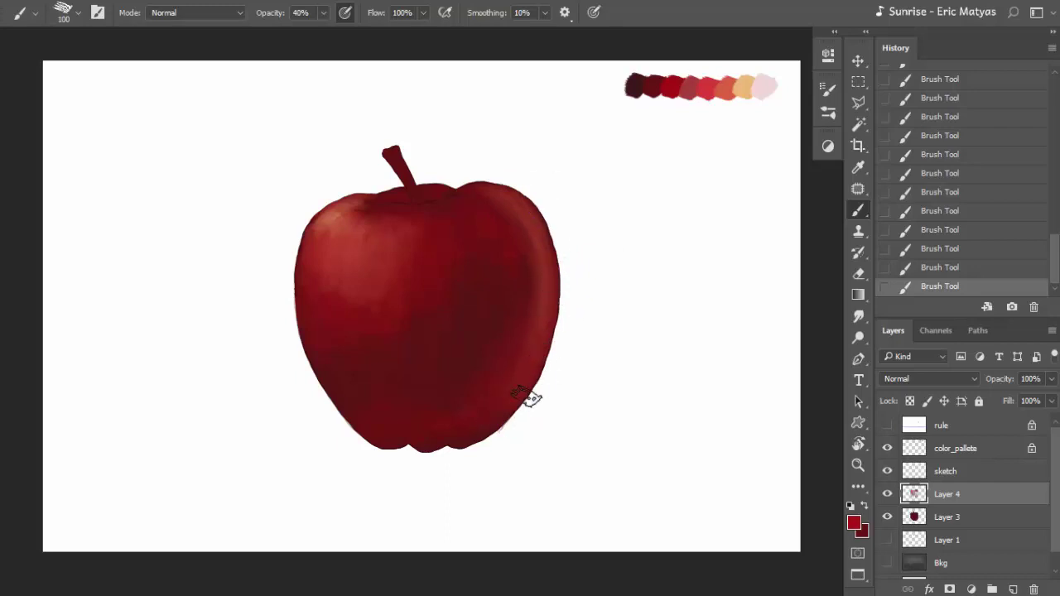
key(bracketleft)
key(bracketleft)
key(bracketleft)
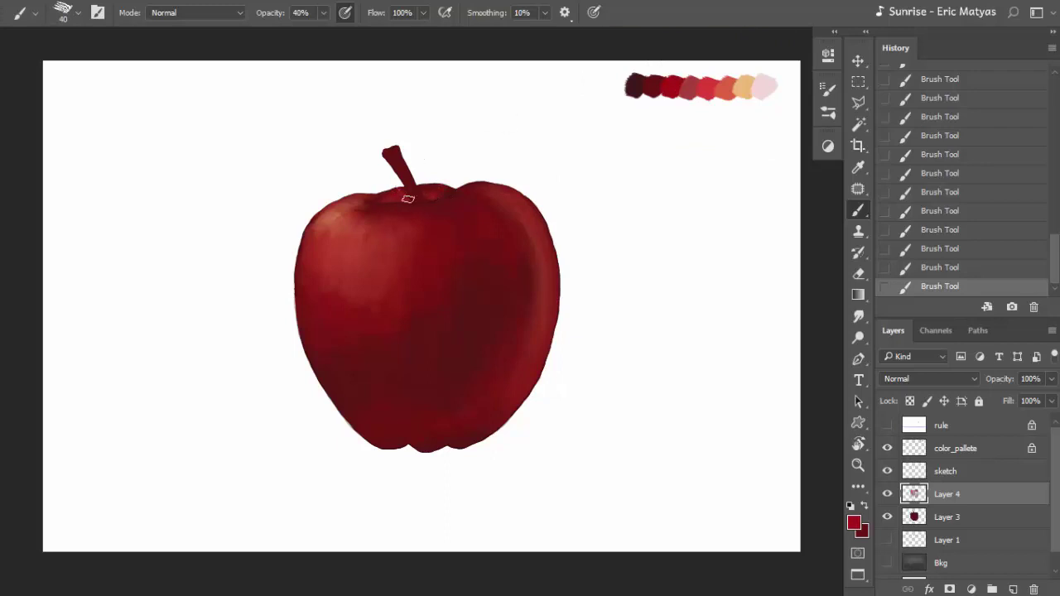
click(377, 194)
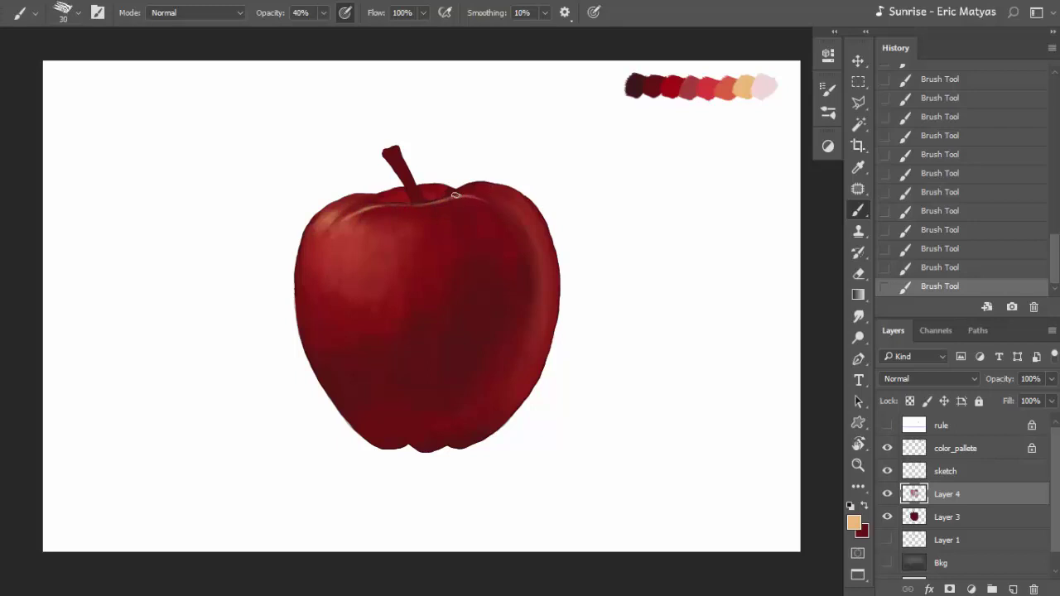
Step: Paint a light highlight along the top rim, trying palette reds before picking the light peach
key(bracketright)
mouse_move(442, 198)
mouse_down()
mouse_move(370, 195)
mouse_move(303, 231)
mouse_up()
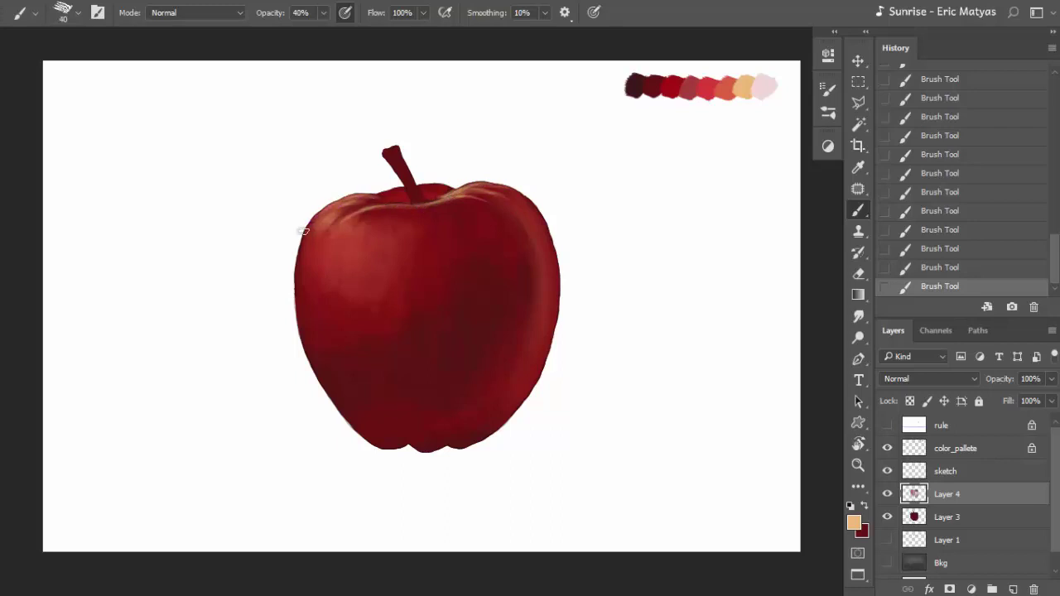
key(bracketleft)
key(bracketleft)
key(bracketright)
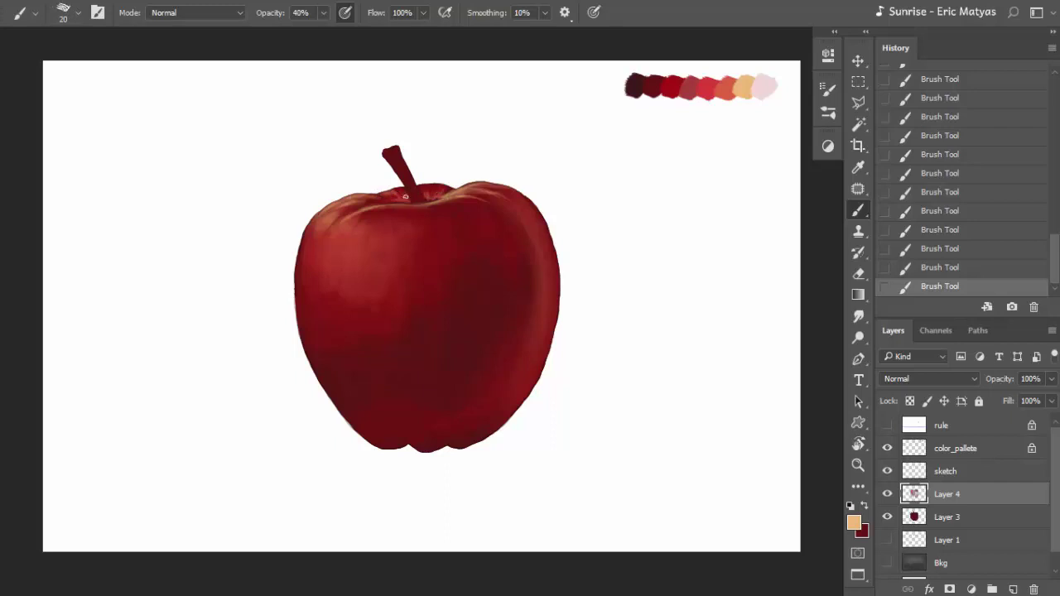
alt+click(672, 87)
alt+click(431, 192)
alt+click(731, 84)
alt+click(407, 202)
alt+click(743, 85)
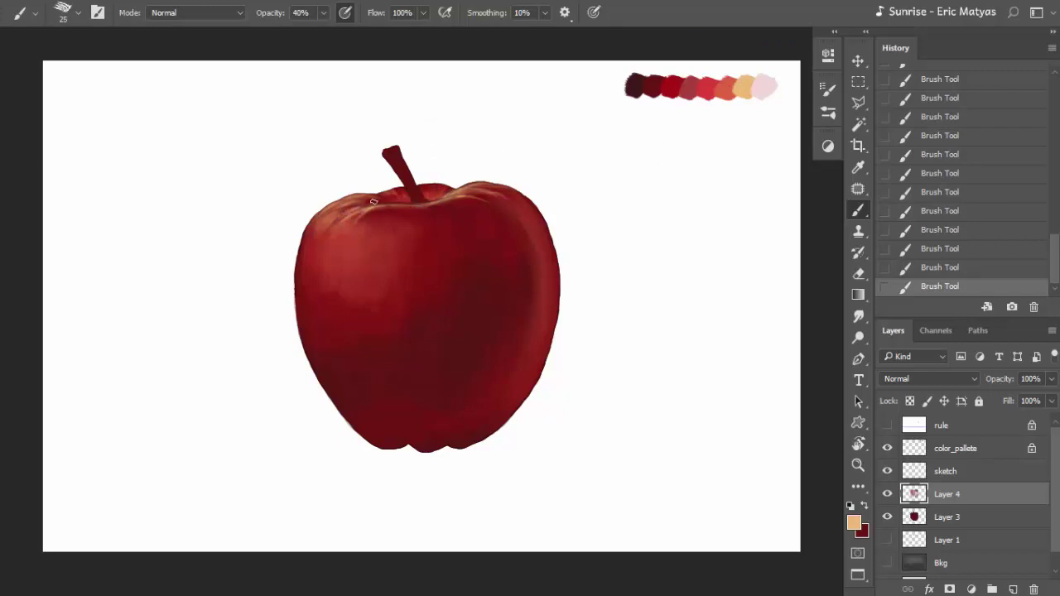
key(bracketright)
key(bracketright)
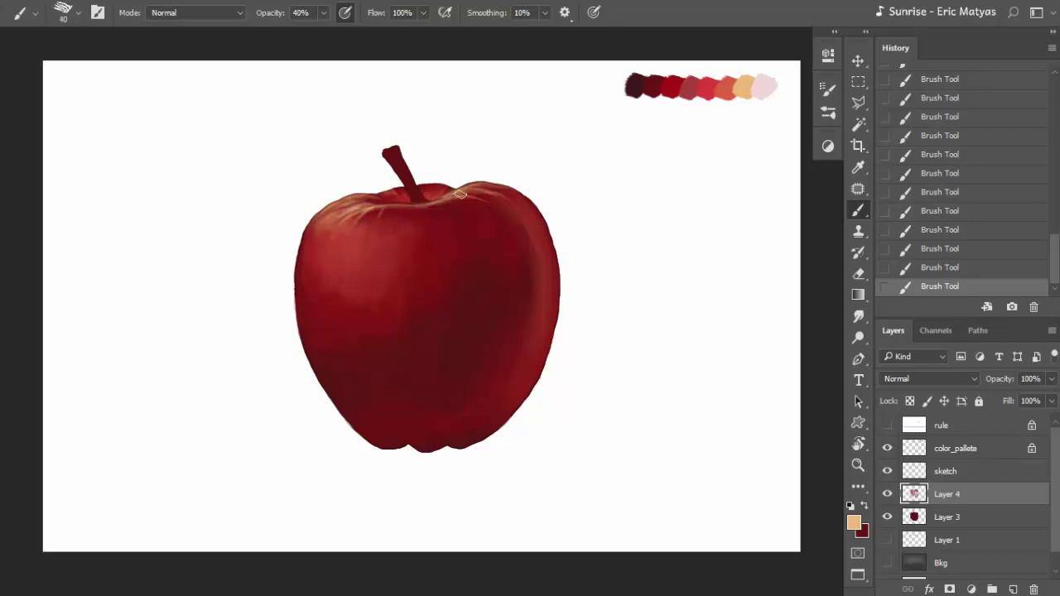
Step: At 80% opacity with a small brush, dab light specks over the apple's lower left and right skin
key(bracketleft)
key(bracketleft)
key(bracketleft)
key(bracketleft)
key(bracketleft)
key(8)
drag(348, 370, 362, 421)
key(bracketright)
key(bracketright)
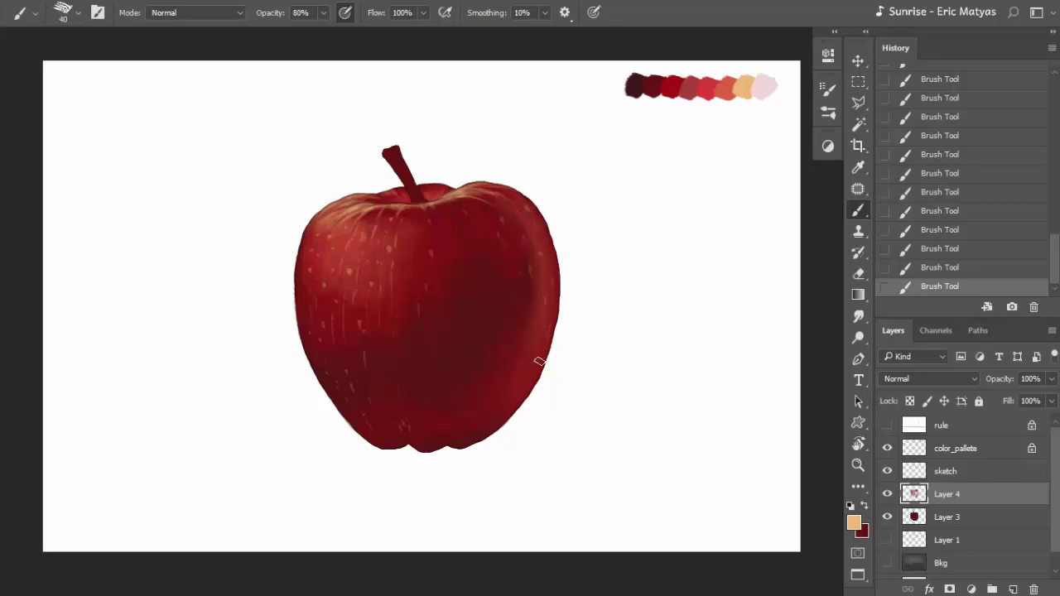
key(bracketleft)
key(bracketleft)
key(bracketleft)
mouse_move(510, 346)
mouse_down()
mouse_move(508, 364)
mouse_move(528, 382)
mouse_up()
key(bracketright)
key(bracketright)
key(bracketright)
key(bracketright)
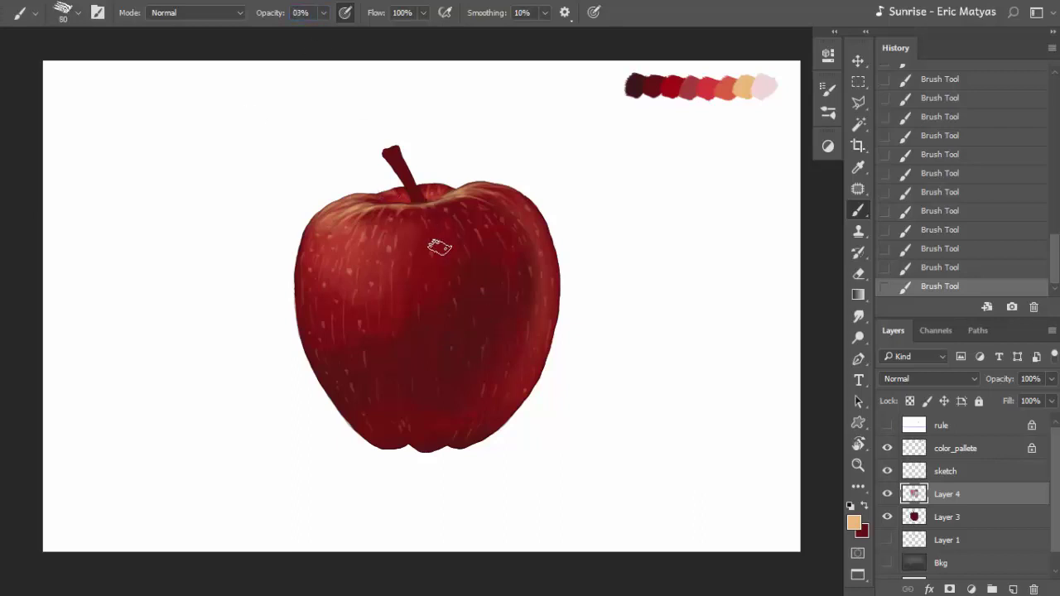
Step: At 30% opacity, glaze sampled apple reds over the apple's bottom
key(3)
alt+click(509, 405)
drag(509, 405, 469, 433)
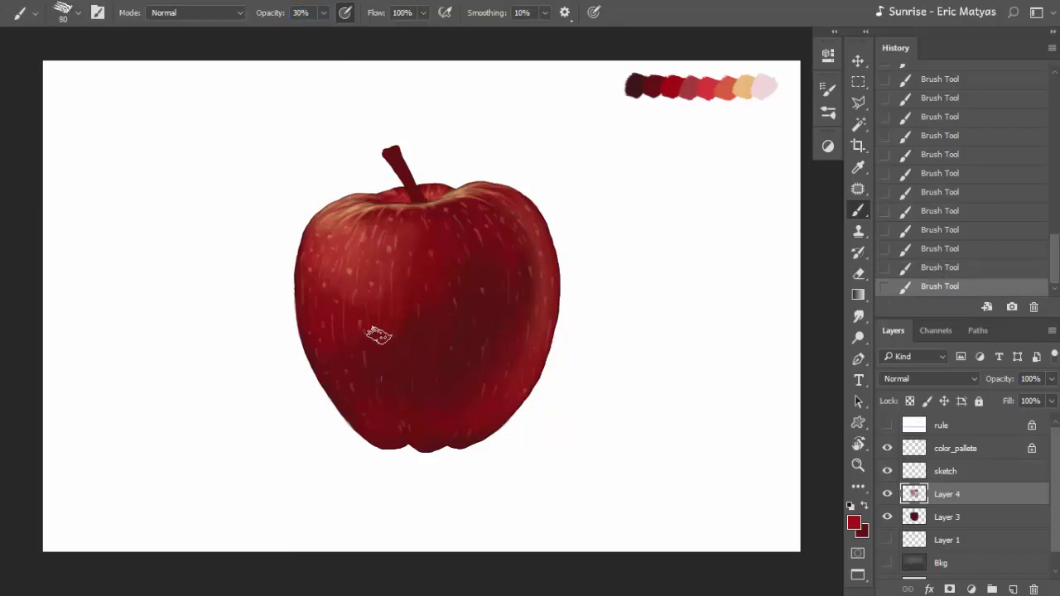
alt+click(537, 318)
click(492, 300)
alt+click(496, 189)
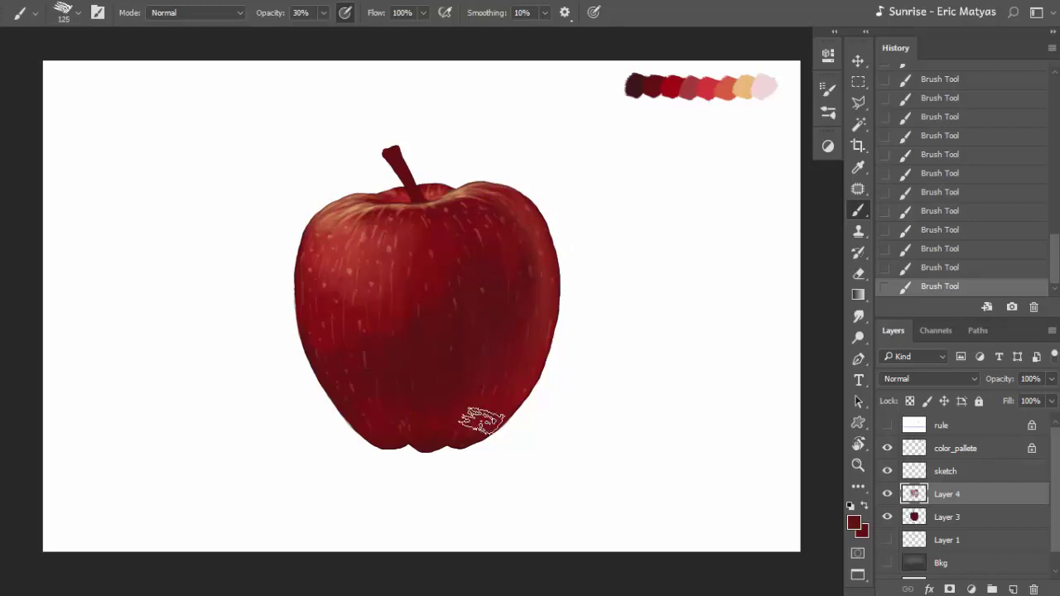
alt+click(396, 450)
Step: With a smaller brush, add dark red, coral and light peach speckles
key(bracketleft)
key(bracketleft)
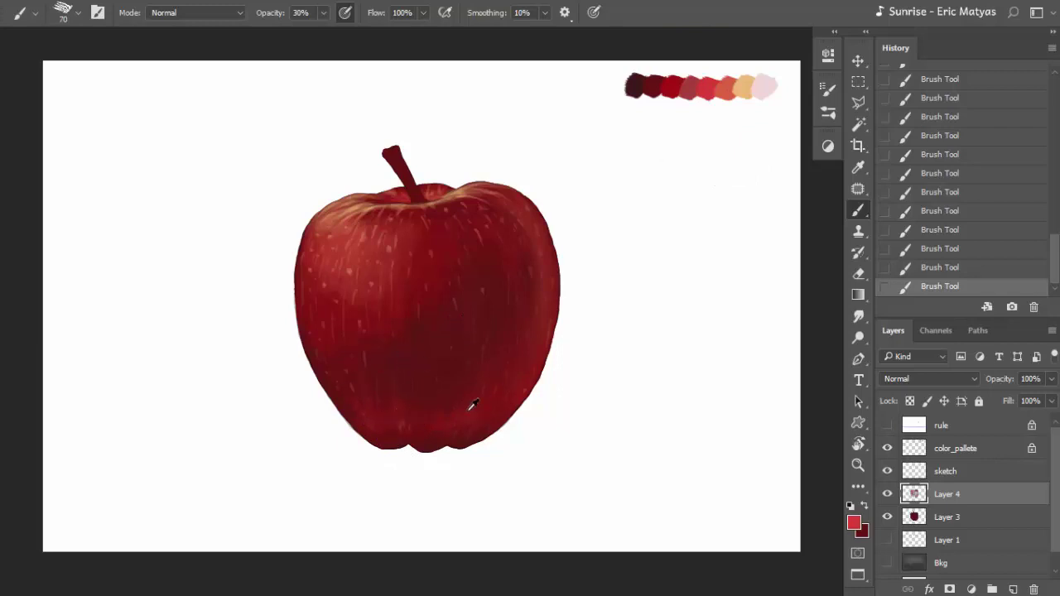
alt+click(491, 351)
alt+click(729, 89)
key(bracketleft)
key(bracketleft)
alt+click(361, 204)
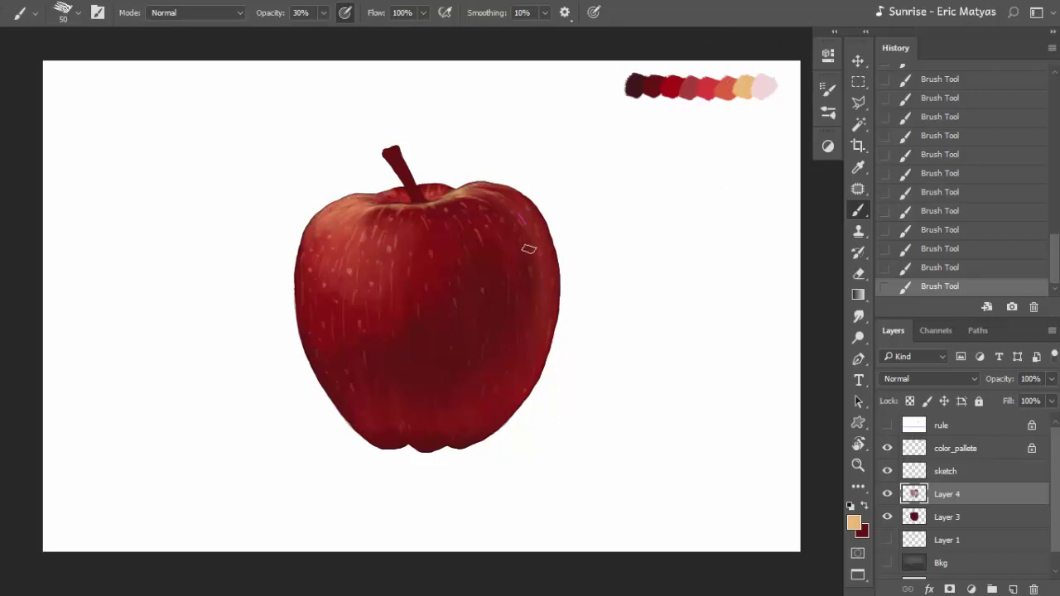
key(bracketright)
key(bracketright)
key(bracketright)
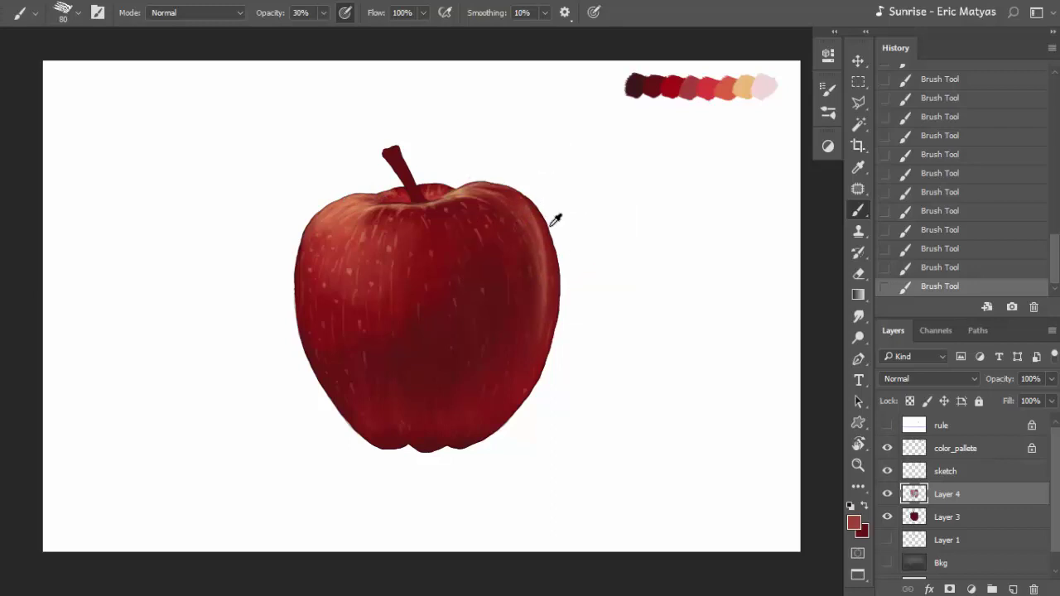
Step: Work dark red and light tan streaks across the apple's top
alt+click(509, 190)
alt+click(523, 228)
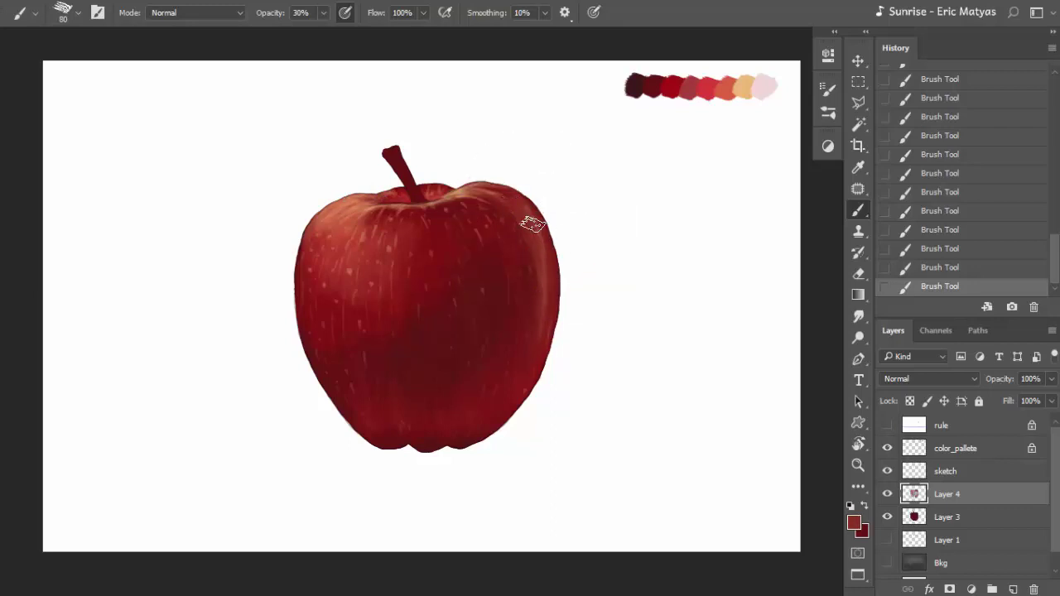
alt+click(476, 187)
alt+click(525, 195)
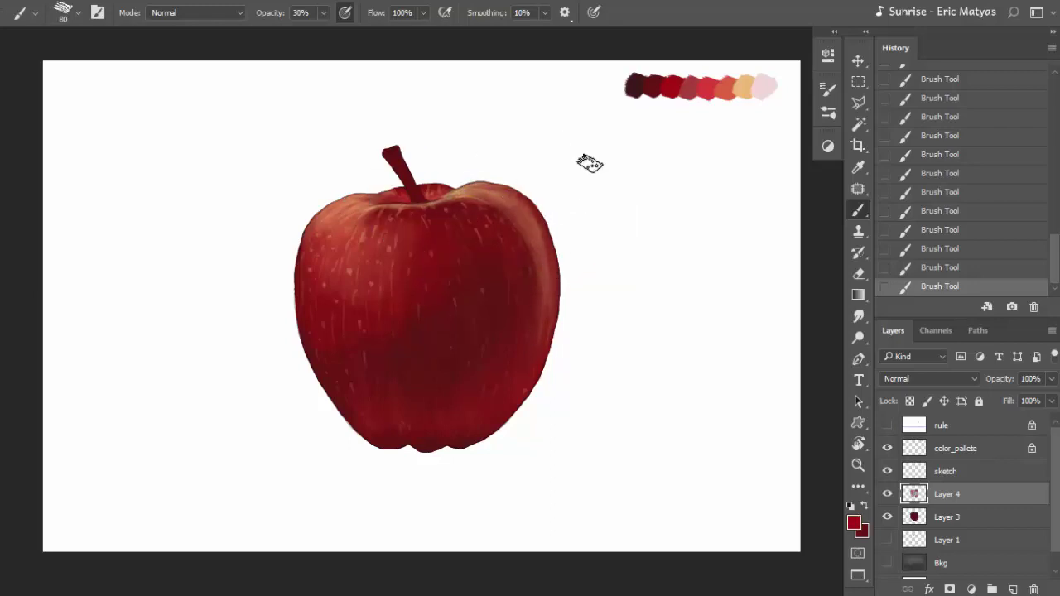
key(bracketleft)
key(bracketleft)
key(bracketleft)
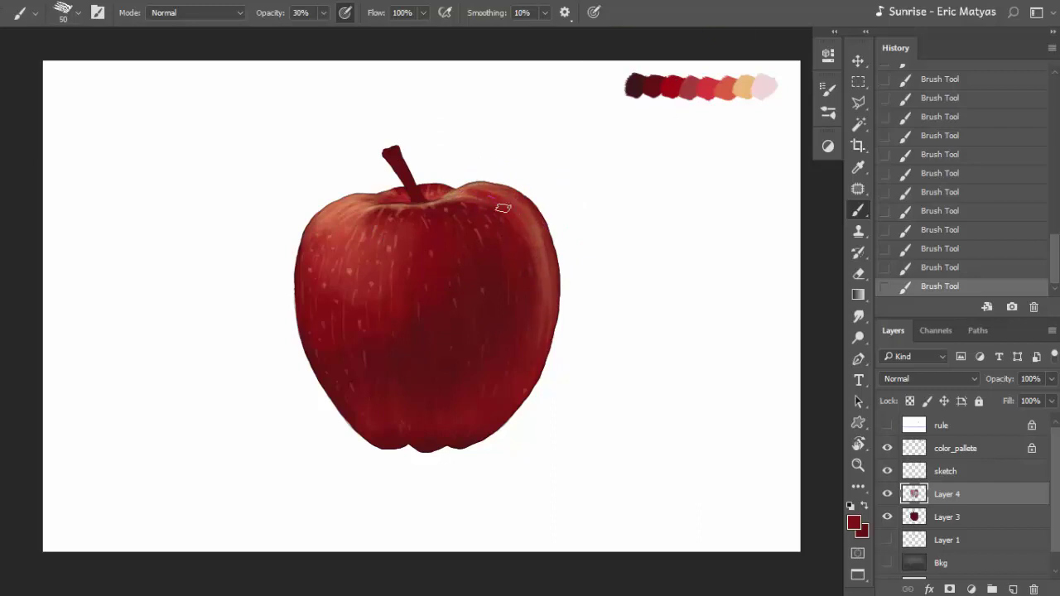
key(bracketright)
key(bracketright)
key(bracketright)
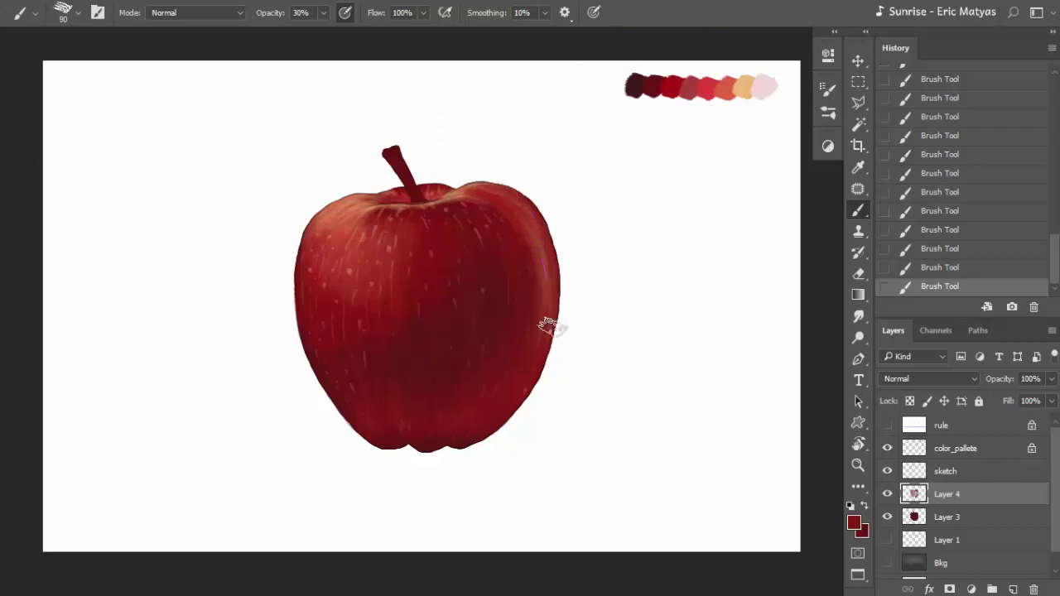
Step: Layer brighter red and light pink palette tones over the apple's middle with a 100 brush
alt+click(507, 228)
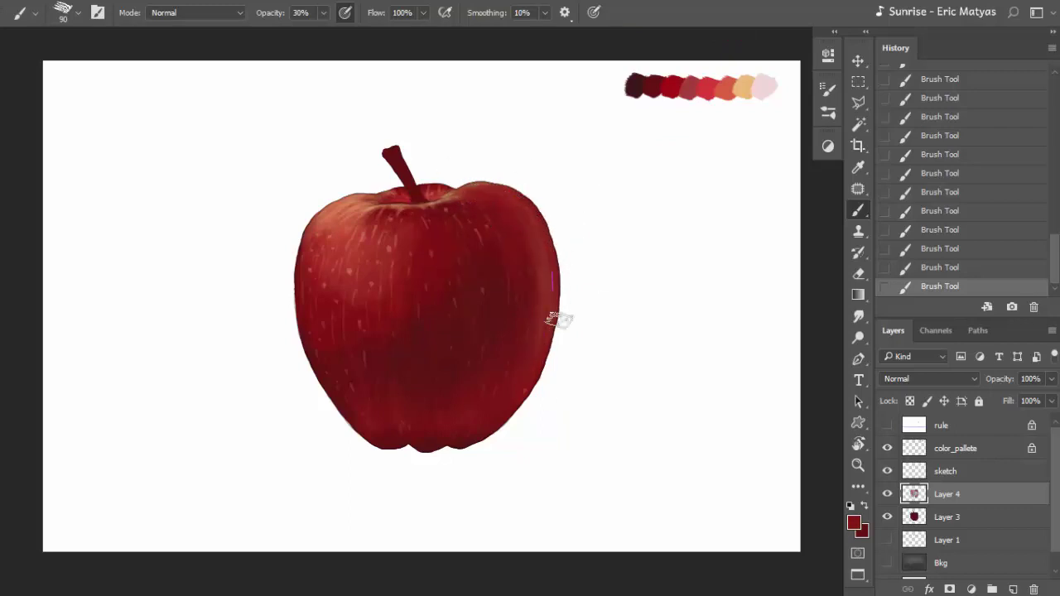
alt+click(703, 86)
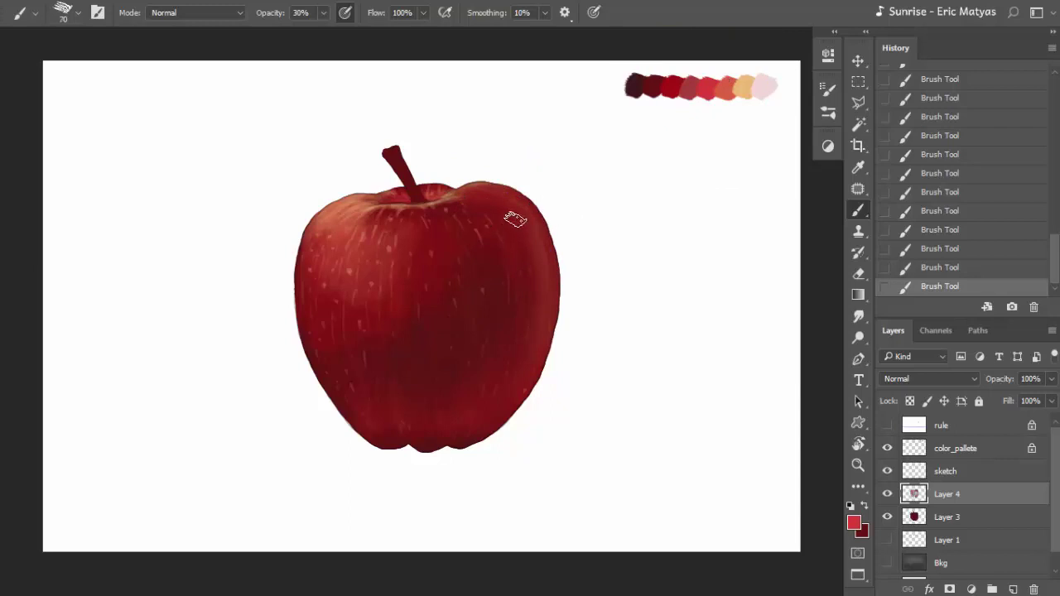
key(bracketleft)
key(bracketleft)
alt+click(785, 81)
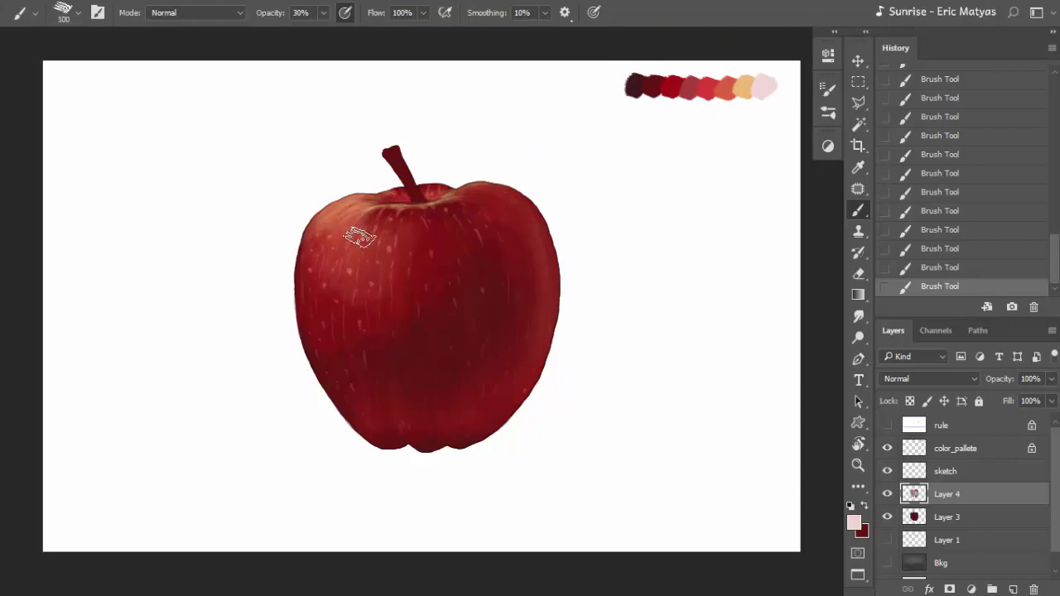
key(bracketright)
key(bracketright)
key(bracketright)
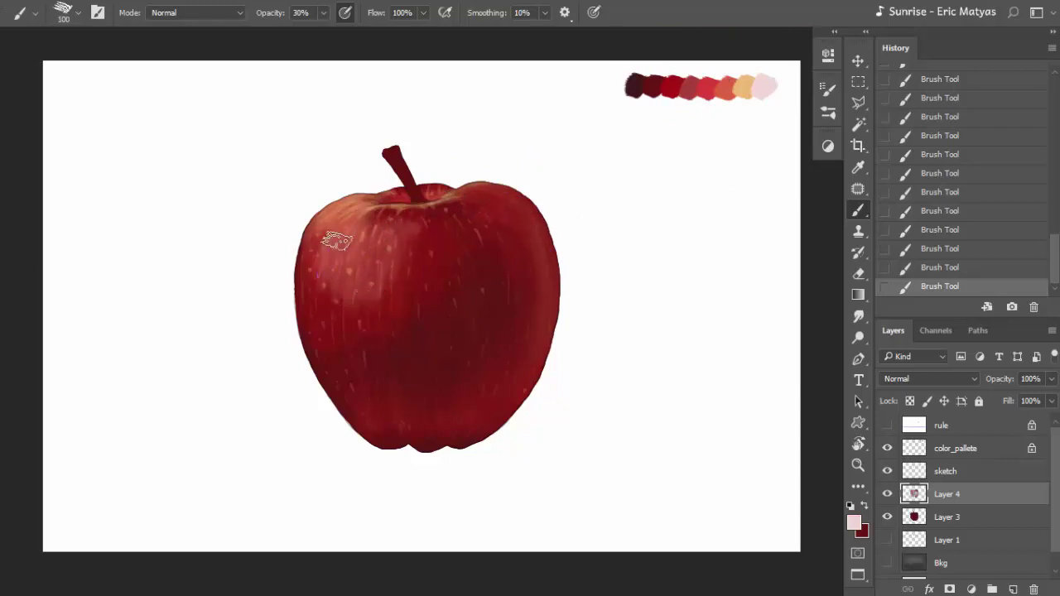
Step: Sample varied reds from the apple's left side and shrink the brush to 45
alt+click(320, 286)
alt+click(307, 269)
alt+click(356, 232)
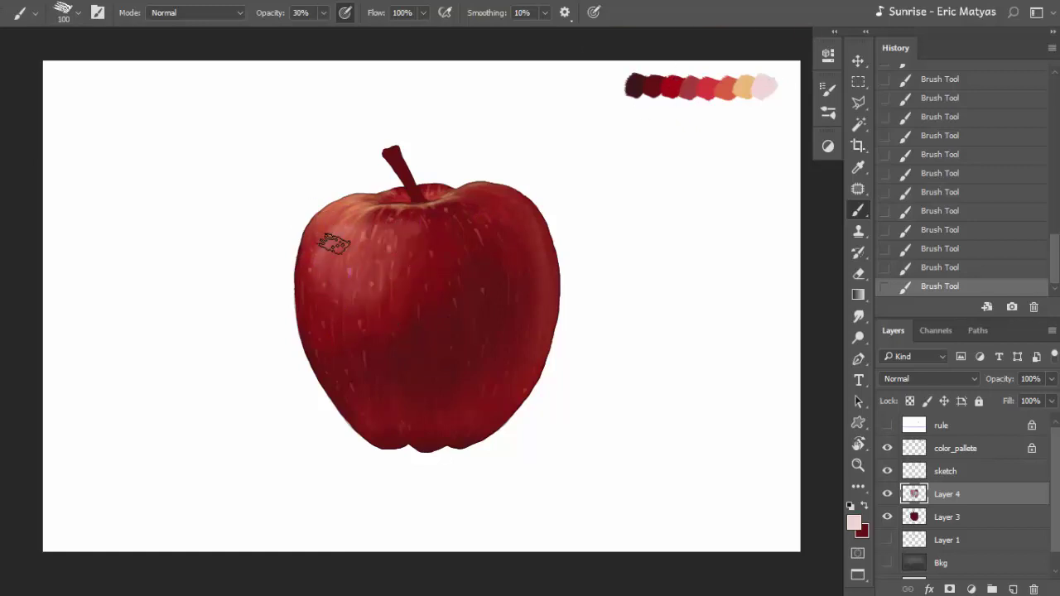
alt+click(302, 248)
key(bracketleft)
key(bracketleft)
key(bracketleft)
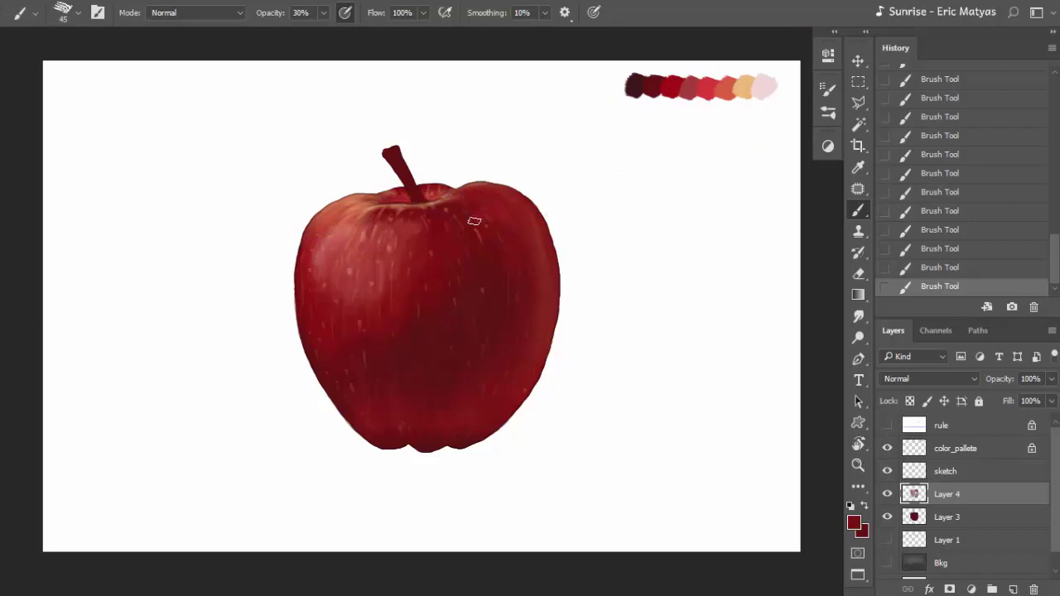
Step: Sample reds from the apple and set the brush to size 30 at 80% opacity
scroll(499, 277, up, 5)
scroll(277, 107, down, 4)
key(0)
key(2)
key(bracketright)
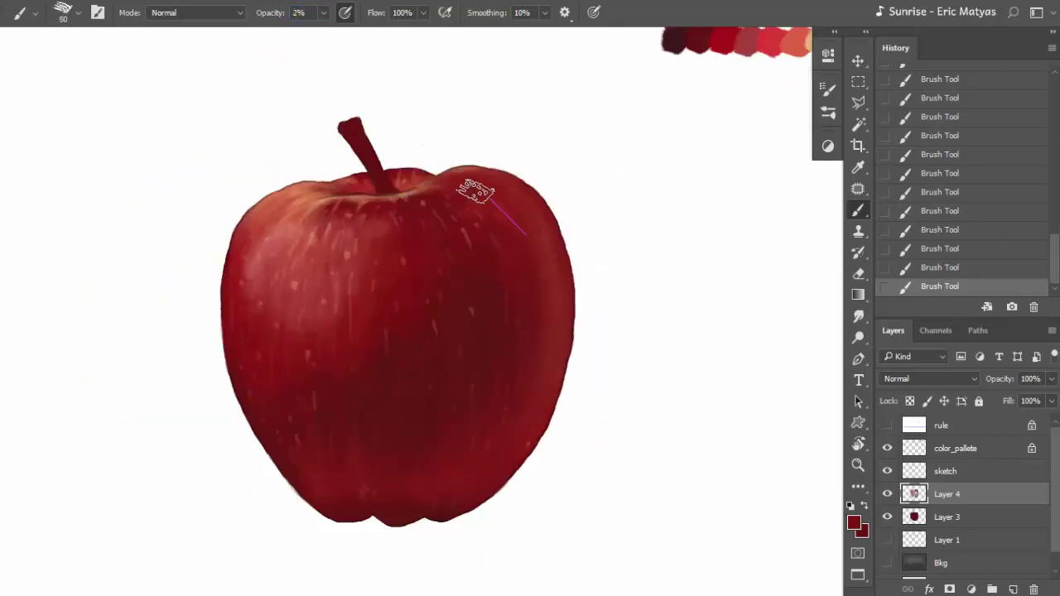
alt+click(568, 326)
scroll(544, 358, down, 2)
alt+click(554, 273)
key(2)
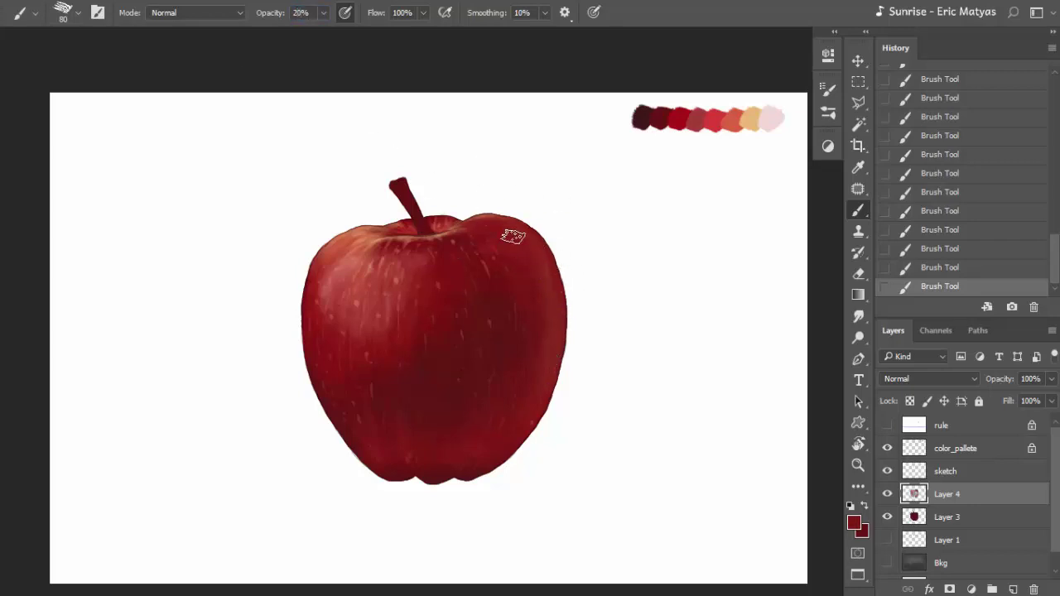
key(bracketleft)
key(bracketleft)
key(bracketleft)
key(0)
key(8)
key(8)
Step: Pick dark red and peach, add an empty layer, and set 60% brush opacity
alt+click(515, 247)
alt+click(486, 264)
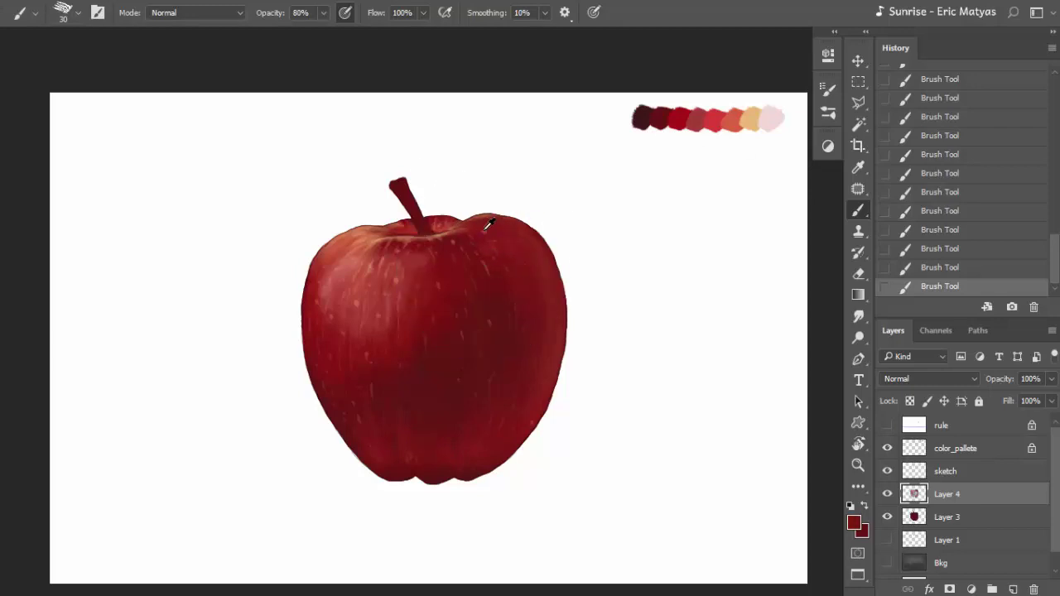
alt+click(671, 112)
key(ctrl+shift+alt+n)
alt+click(766, 118)
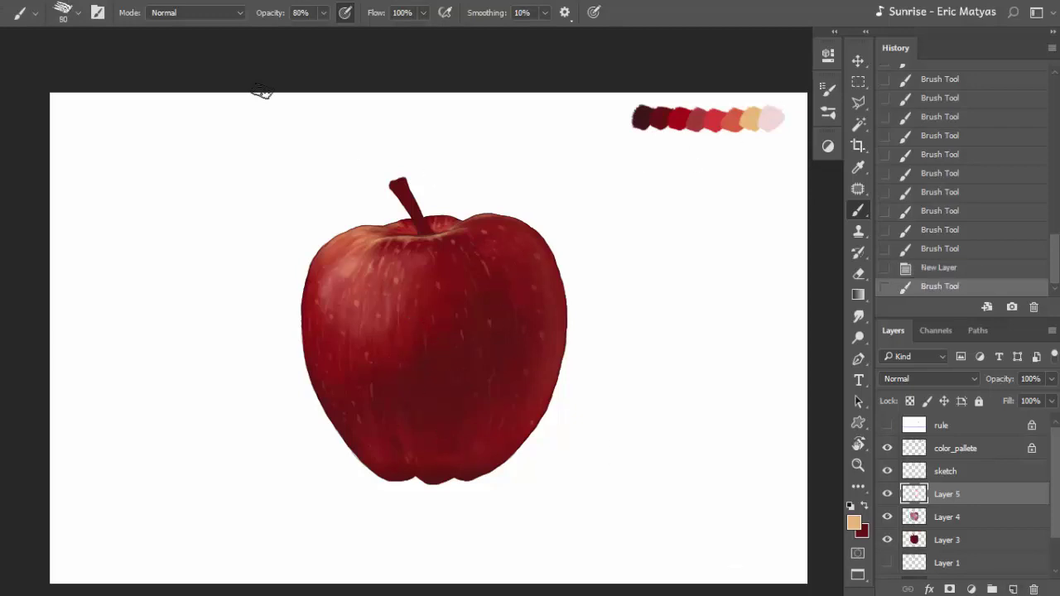
key(6)
Step: Remove the trial stroke and new layer, then repaint soft shading on Layer 4's left side
drag(378, 269, 347, 290)
key(ctrl+z)
click(969, 515)
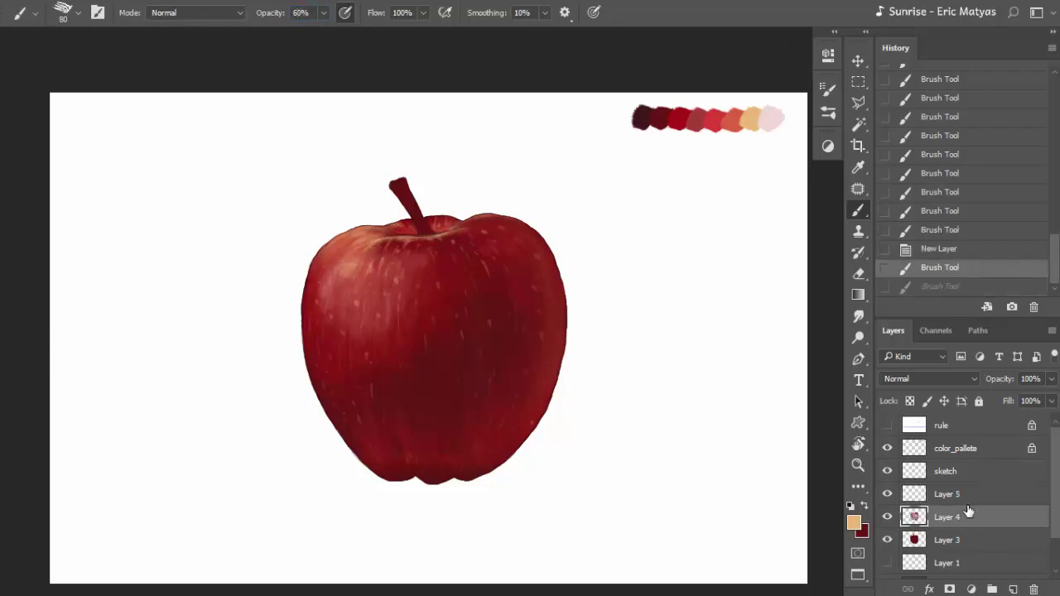
key(ctrl+z)
key(ctrl+z)
key(ctrl+z)
key(ctrl+z)
key(ctrl+z)
key(ctrl+z)
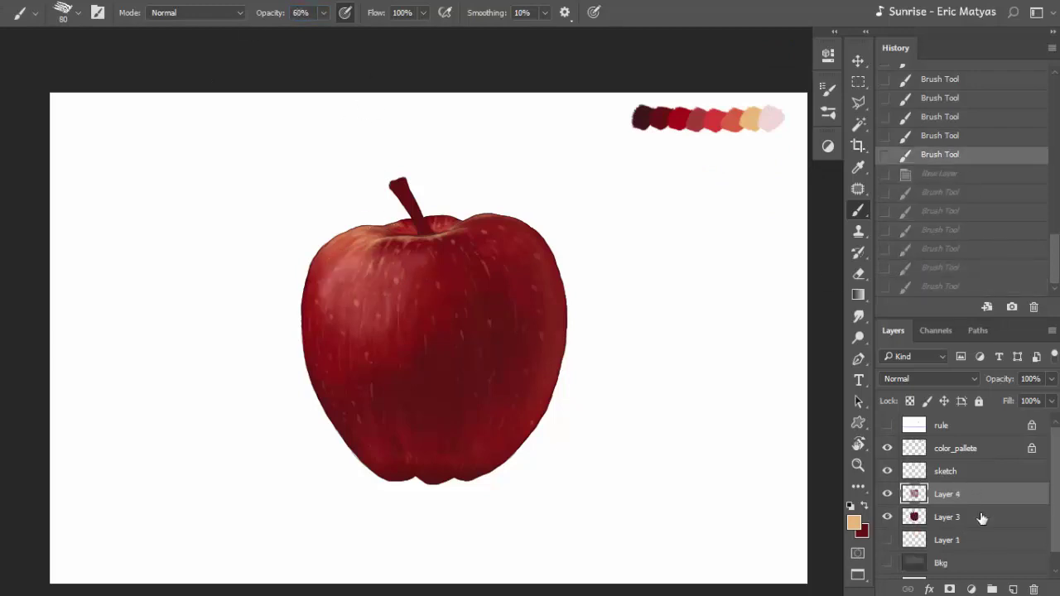
mouse_move(365, 256)
mouse_down()
mouse_move(341, 303)
mouse_move(327, 289)
mouse_up()
mouse_move(364, 265)
mouse_down()
mouse_move(325, 321)
mouse_move(332, 306)
mouse_up()
Step: At 30% opacity, paint a light stroke on the upper left and sample apple reds
key(8)
key(3)
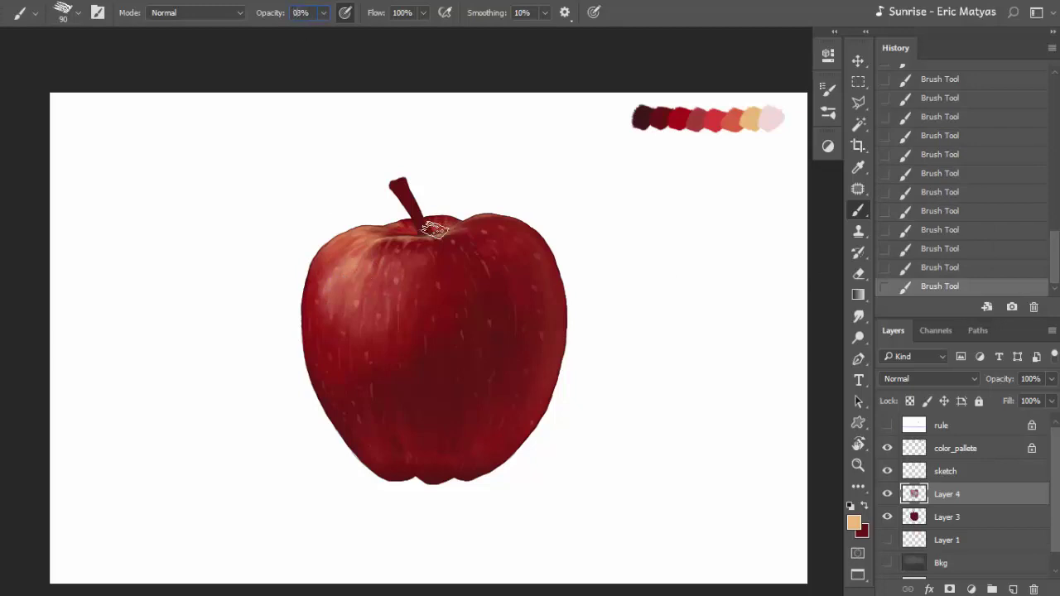
key(3)
drag(352, 253, 341, 301)
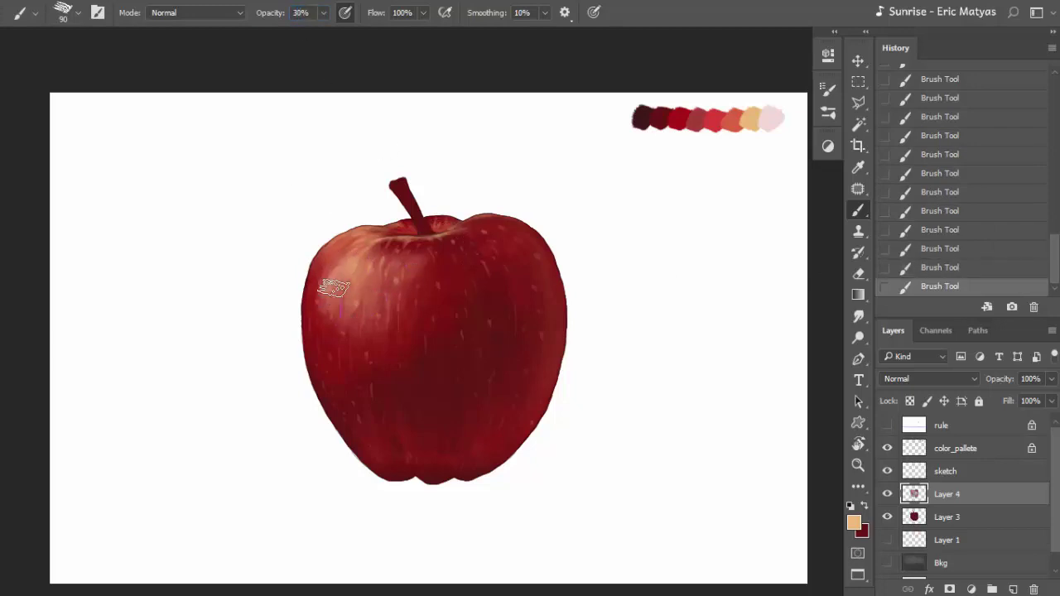
alt+click(387, 313)
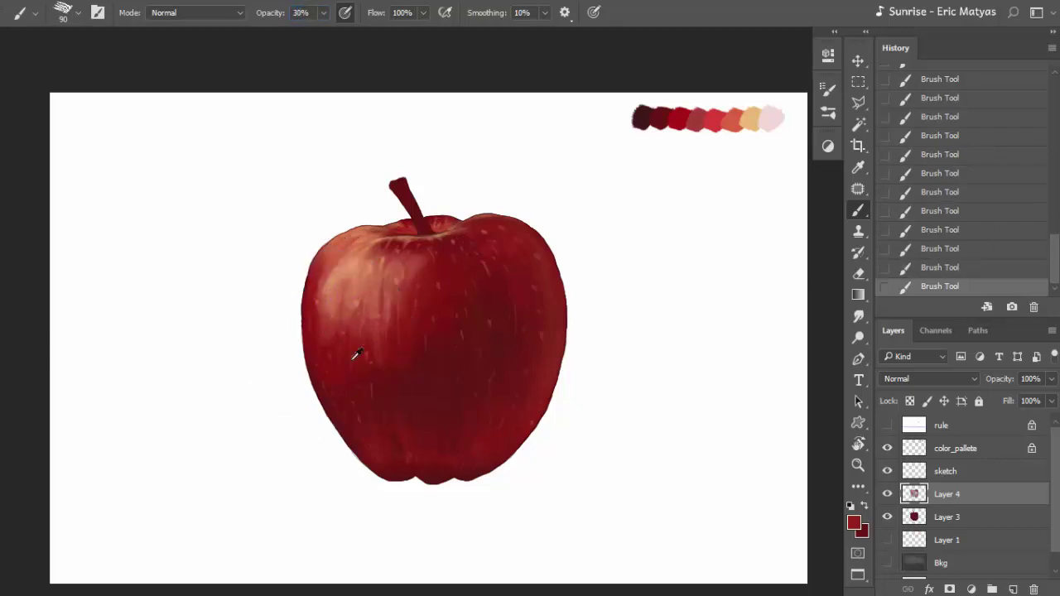
alt+click(417, 306)
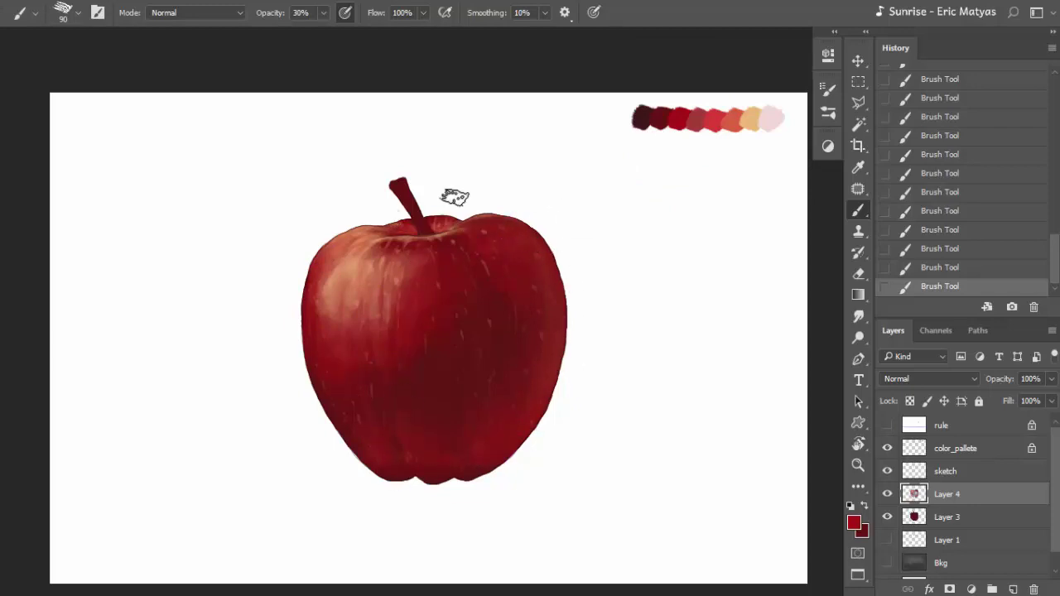
Step: With a 50 brush, sample peach and lighter reds from the apple's left side
key(bracketleft)
key(bracketleft)
key(bracketleft)
alt+click(328, 279)
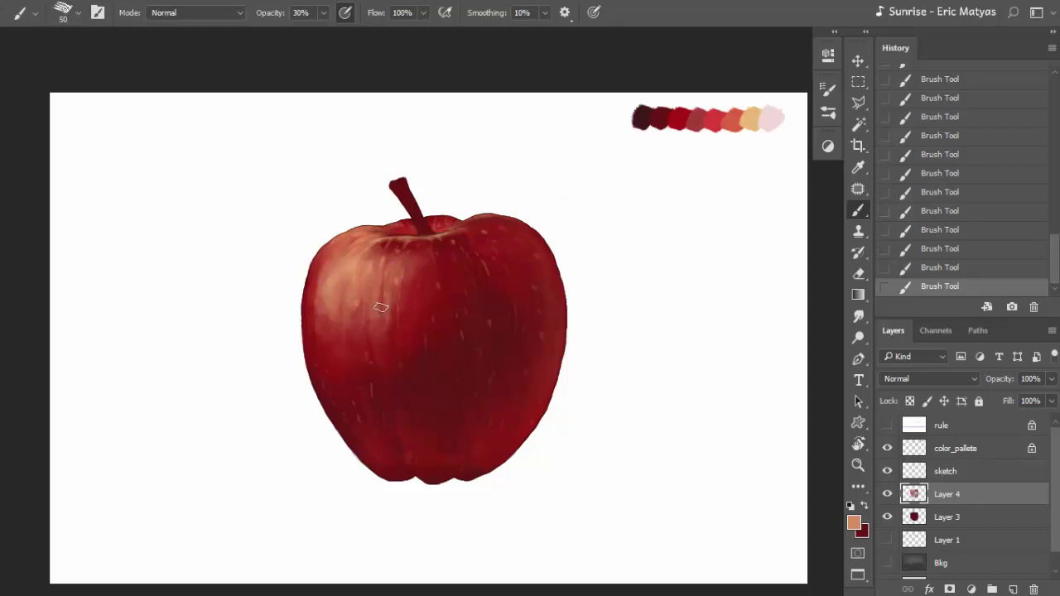
alt+click(303, 304)
alt+click(419, 275)
alt+click(320, 301)
alt+click(331, 264)
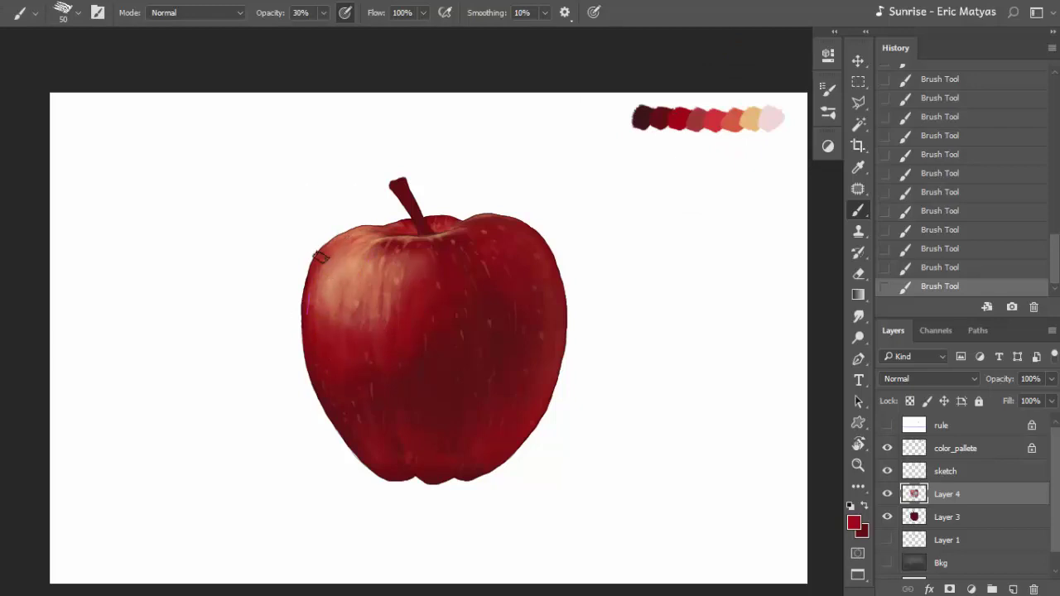
Step: Brighten the upper-left highlight with peach and light pink strokes using a 30 brush
key(bracketleft)
key(bracketleft)
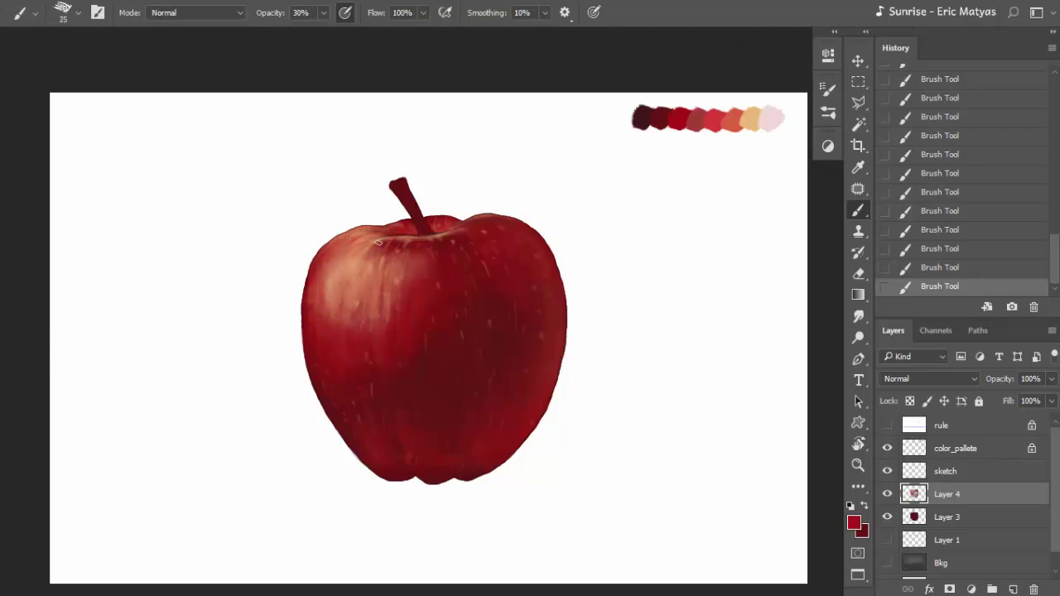
key(bracketleft)
key(bracketright)
key(bracketright)
key(bracketright)
alt+click(399, 240)
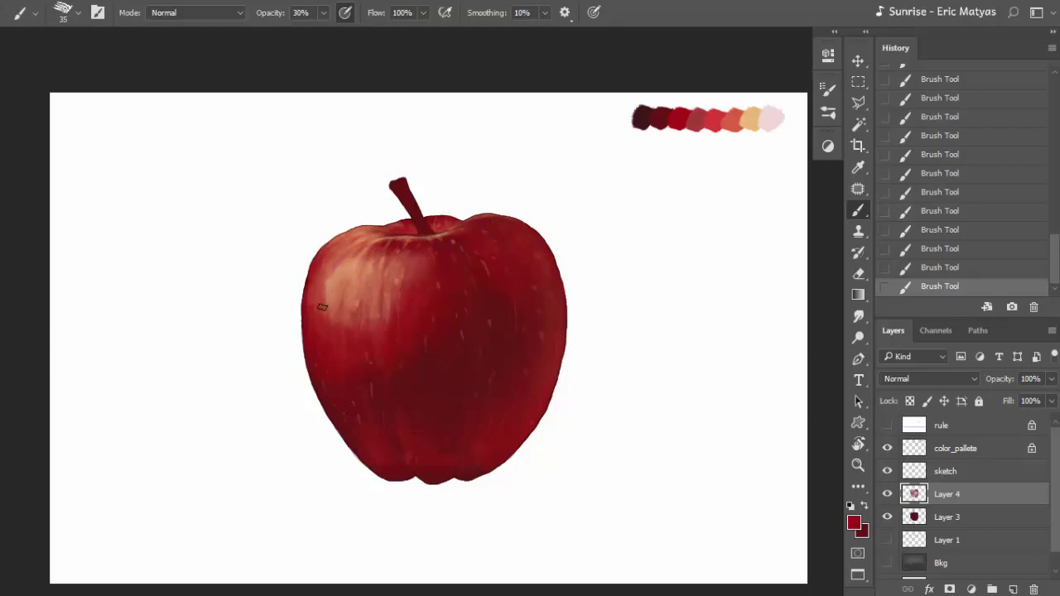
alt+click(349, 381)
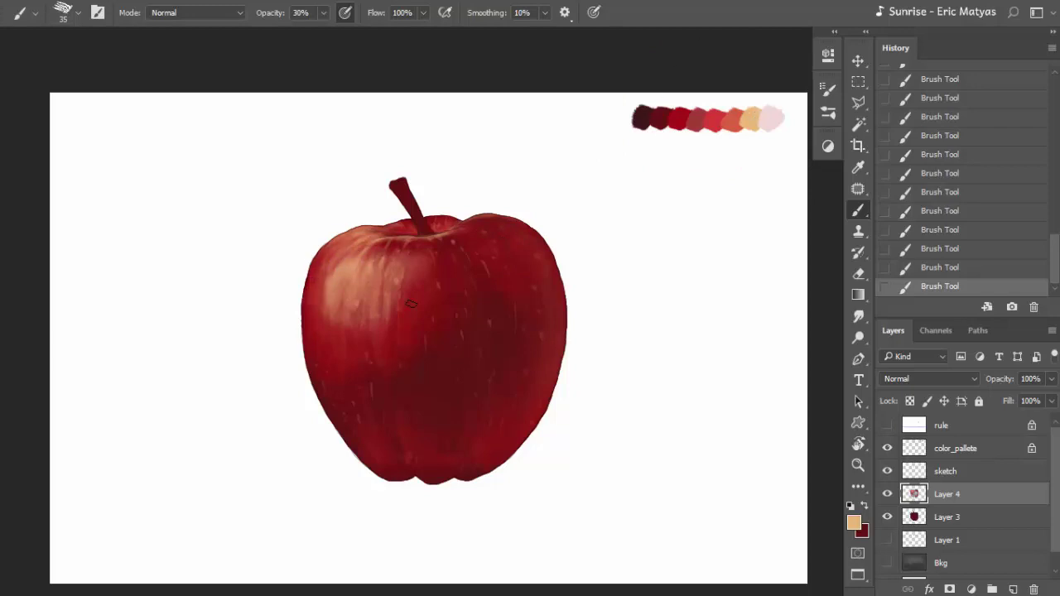
key(bracketleft)
alt+click(757, 111)
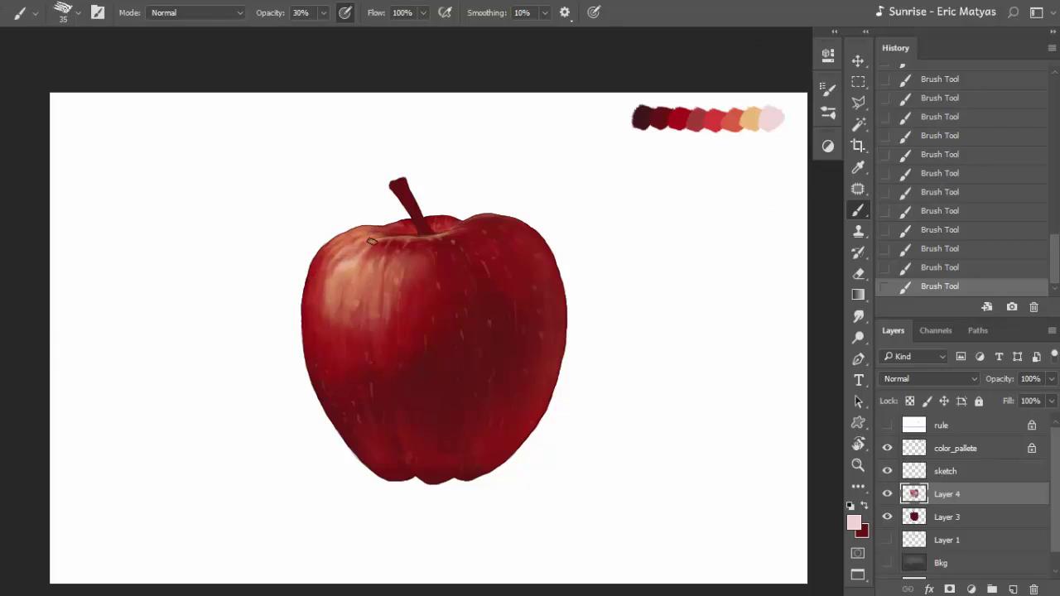
drag(331, 259, 317, 285)
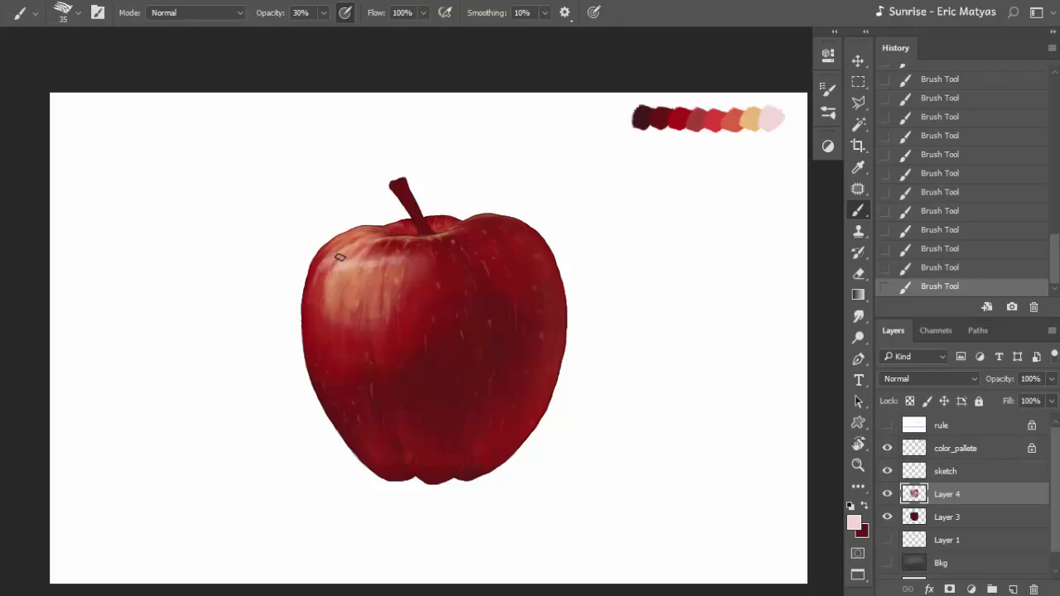
drag(327, 285, 343, 266)
Step: Add Layer 5 and paint first rim highlights with a 10 brush at 80% opacity
key(8)
scroll(440, 243, up, 2)
key(bracketleft)
key(ctrl+shift+alt+n)
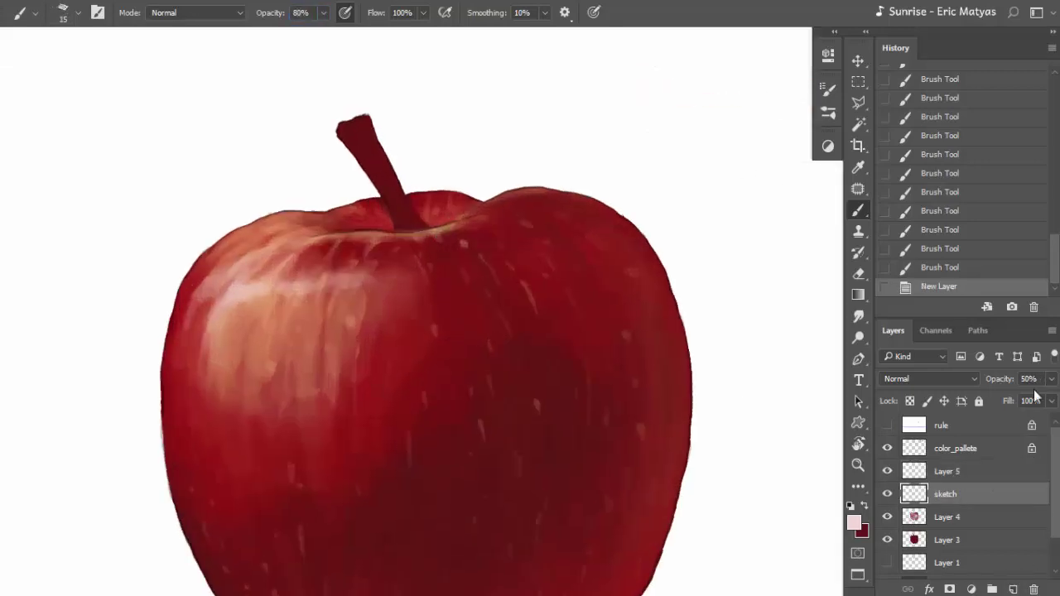
key(alt+bracketright)
key(bracketleft)
mouse_move(460, 227)
mouse_down()
mouse_move(348, 233)
mouse_move(425, 234)
mouse_up()
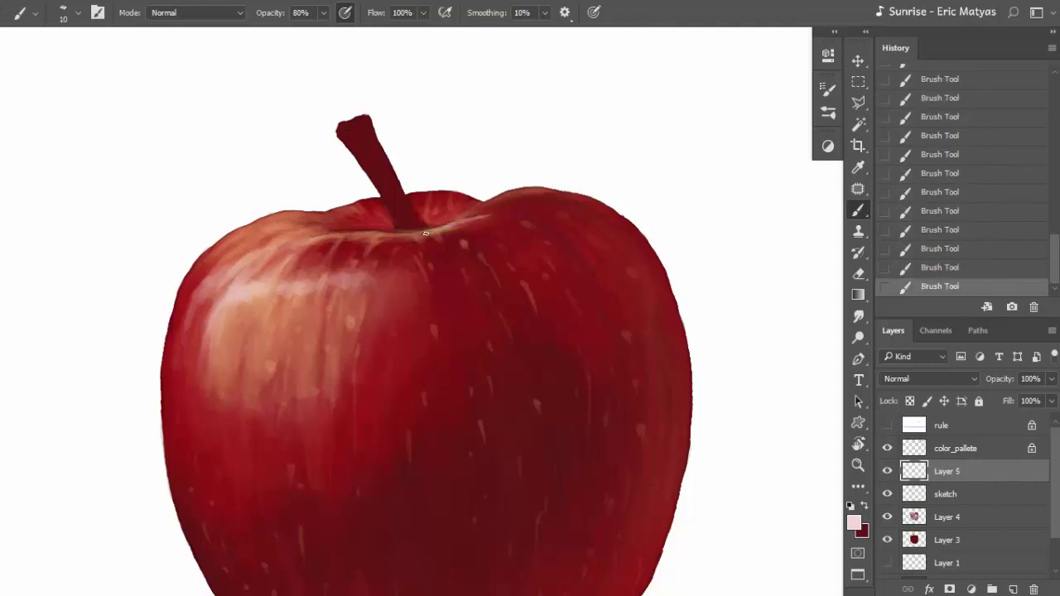
Step: Paint bright highlight strokes along the top rim, near the stem and upper-right edge
key(bracketright)
mouse_move(336, 233)
mouse_down()
mouse_move(294, 240)
mouse_move(430, 233)
mouse_move(354, 238)
mouse_up()
mouse_move(447, 227)
mouse_down()
mouse_move(384, 235)
mouse_move(496, 215)
mouse_move(414, 229)
mouse_move(538, 183)
mouse_up()
drag(476, 208, 559, 183)
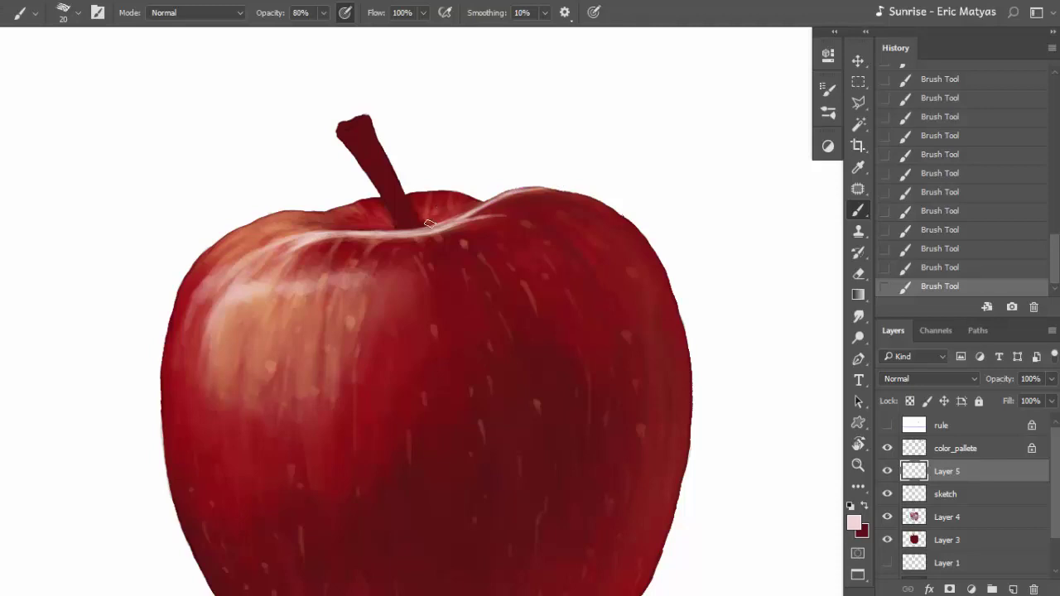
drag(456, 210, 394, 228)
key(ctrl+0)
Step: With a 25 brush, sample salmon, deep red and light tan from the rim
key(bracketright)
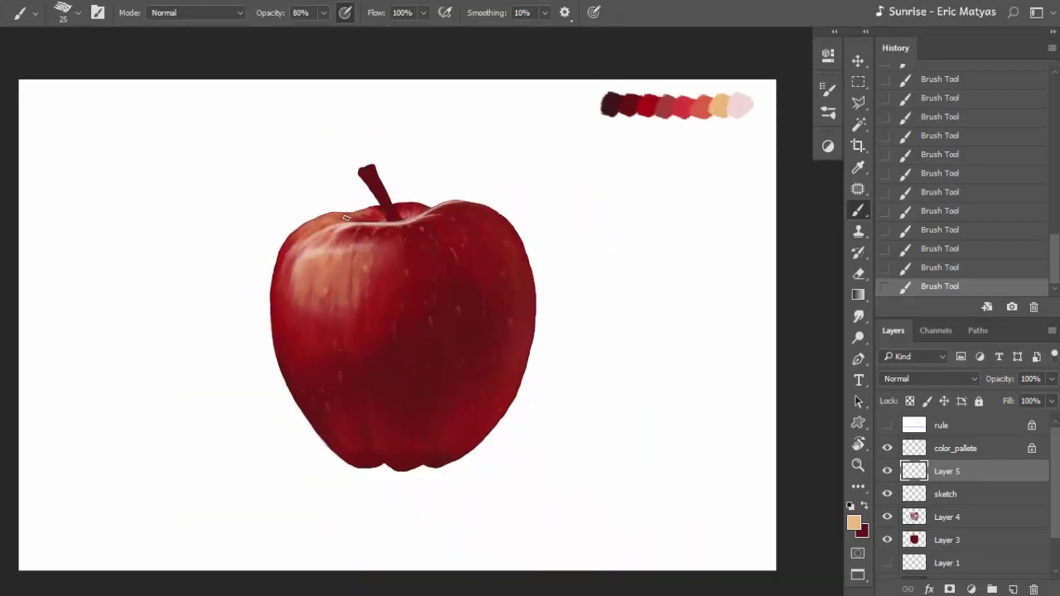
key(bracketright)
alt+click(348, 229)
key(bracketleft)
alt+click(385, 237)
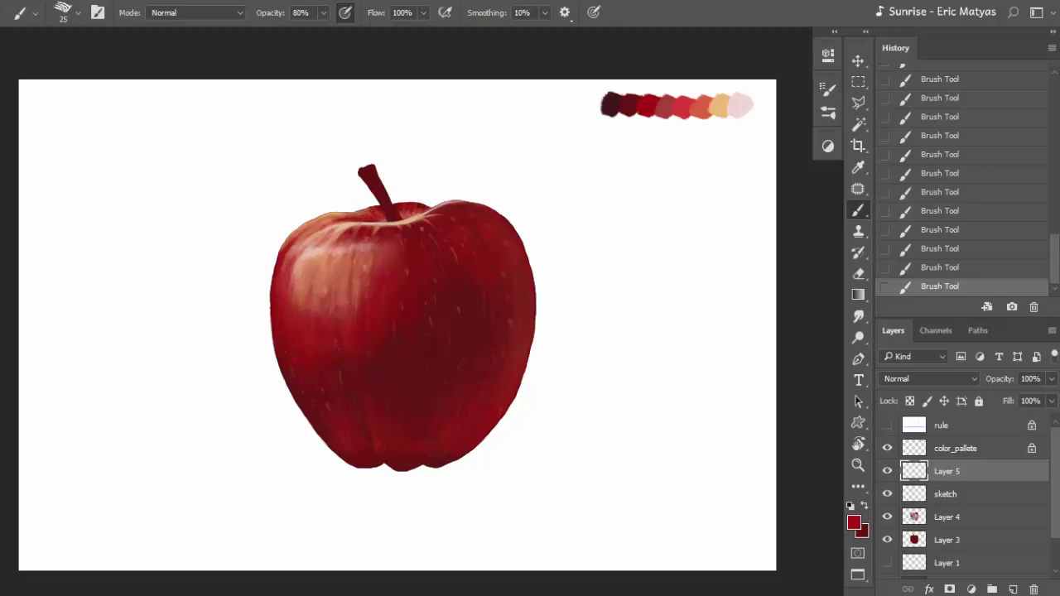
alt+click(422, 210)
Step: Zoomed in, paint fine light tan highlights along the top rim toward the stem base
scroll(421, 214, up, 3)
key(8)
key(5)
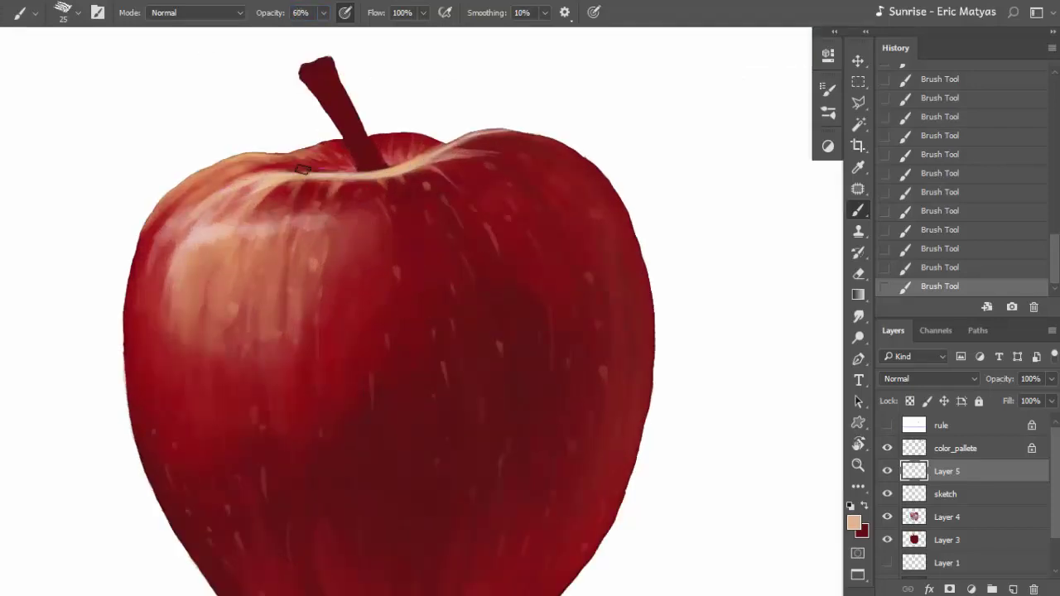
key(bracketleft)
key(bracketleft)
drag(317, 175, 323, 174)
drag(414, 163, 385, 158)
key(bracketright)
scroll(485, 360, down, 1)
Step: Revert to an earlier History state and smooth the top rim beside the stem
scroll(485, 359, down, 3)
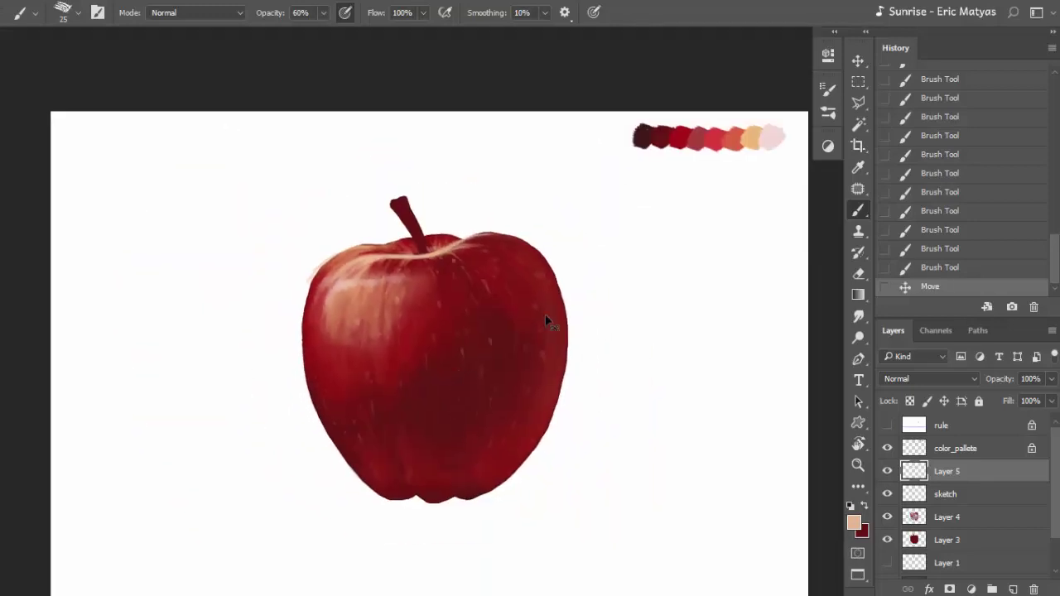
scroll(545, 314, up, 1)
key(ctrl+d)
scroll(435, 285, down, 1)
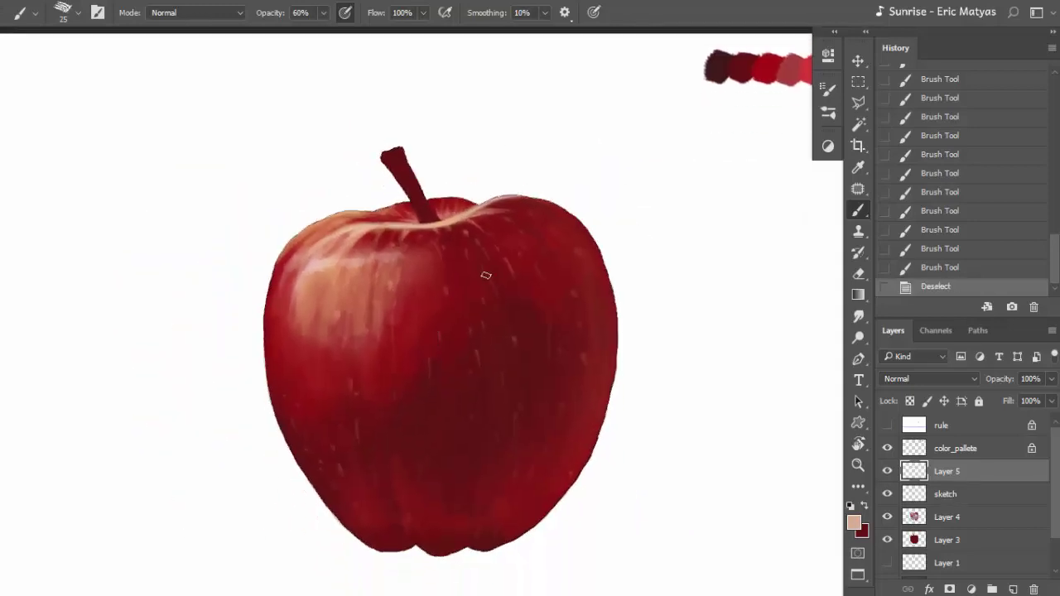
click(504, 197)
click(939, 248)
click(939, 229)
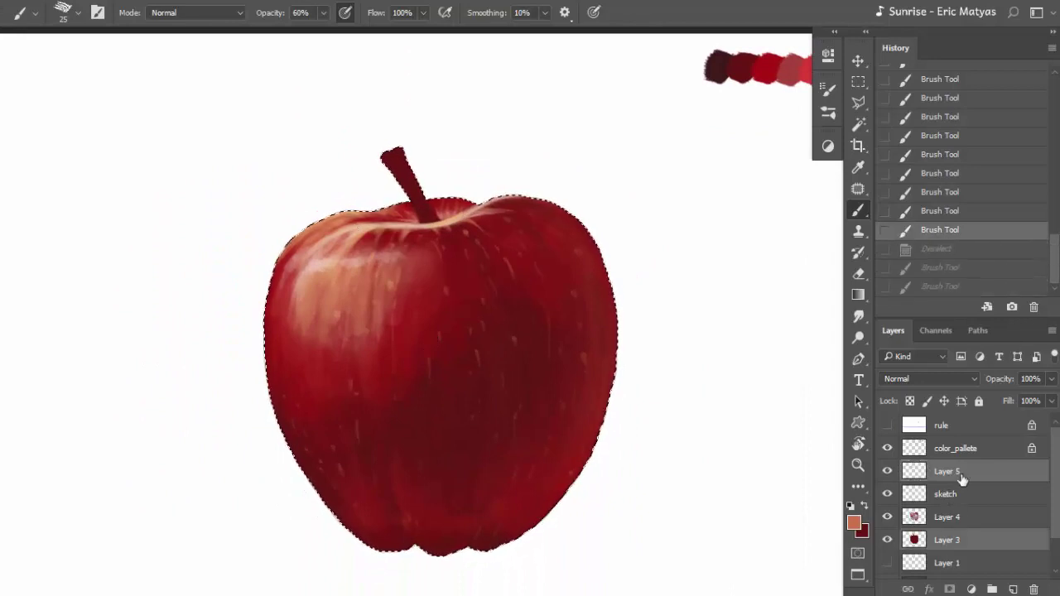
alt+click(351, 207)
click(382, 205)
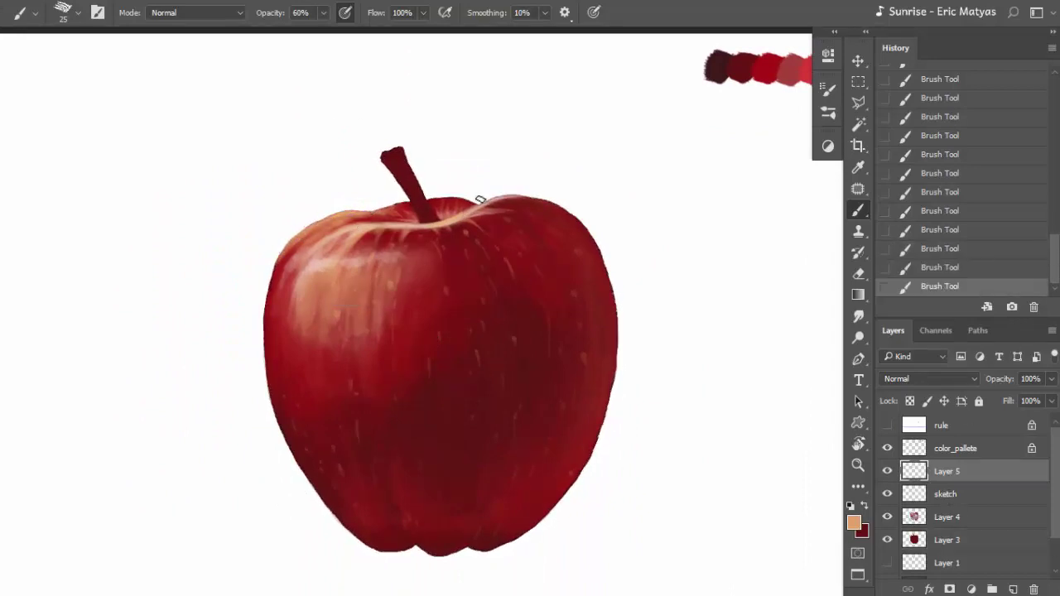
drag(479, 200, 431, 200)
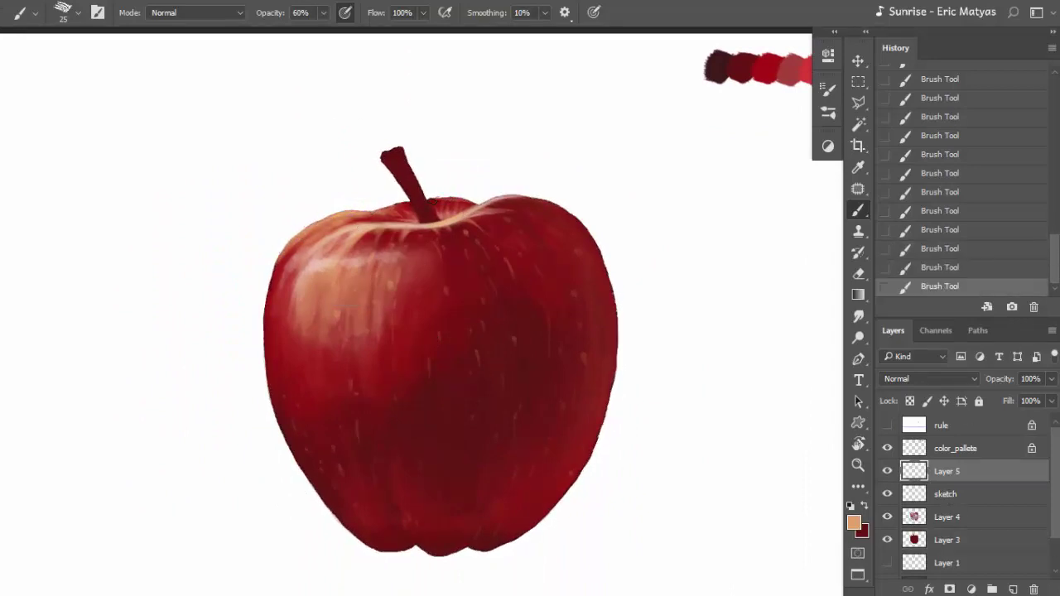
alt+click(402, 218)
Step: Move Layer 5 below Layer 4, merge them, and glaze soft peach at 10% opacity
ctrl+alt+click(560, 421)
drag(946, 471, 961, 526)
key(ctrl+e)
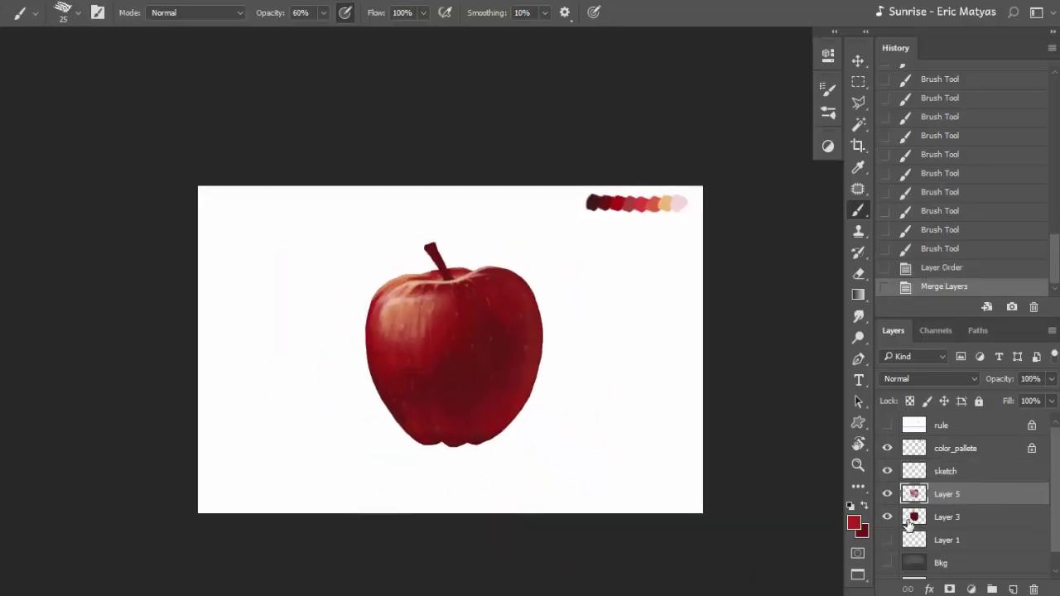
alt+click(387, 318)
key(1)
alt+click(392, 317)
key(bracketleft)
key(bracketleft)
key(bracketleft)
mouse_move(406, 329)
mouse_down()
mouse_move(384, 339)
mouse_move(396, 331)
mouse_up()
Step: Show the grey Bkg layer, load the apple selection, and paint soft strokes inside it
scroll(960, 497, down, 1)
click(886, 544)
key(ctrl+plus)
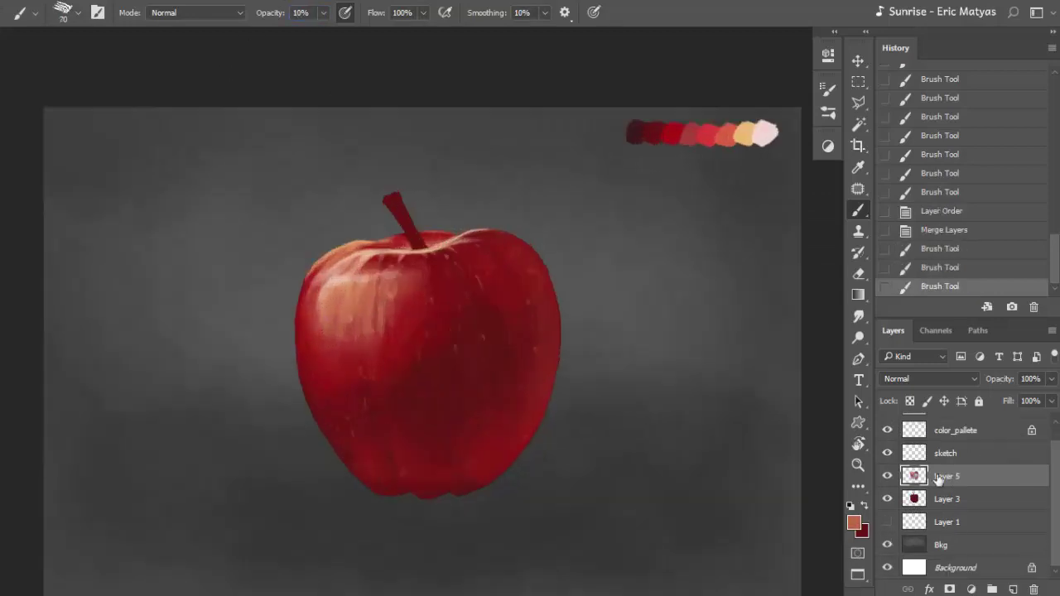
ctrl+click(914, 499)
drag(344, 247, 364, 250)
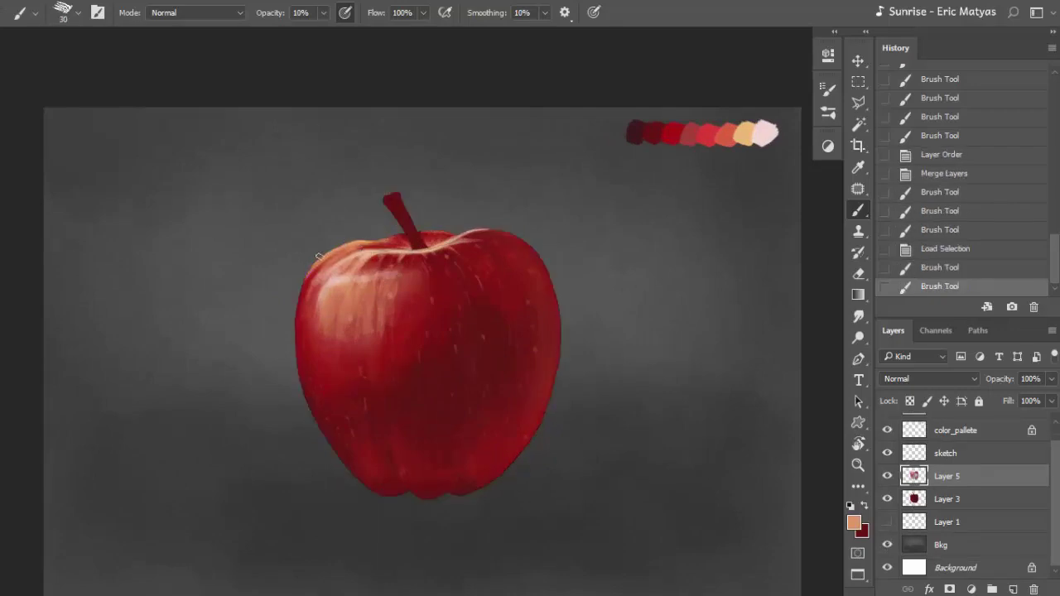
drag(300, 277, 304, 318)
alt+click(659, 129)
alt+click(662, 126)
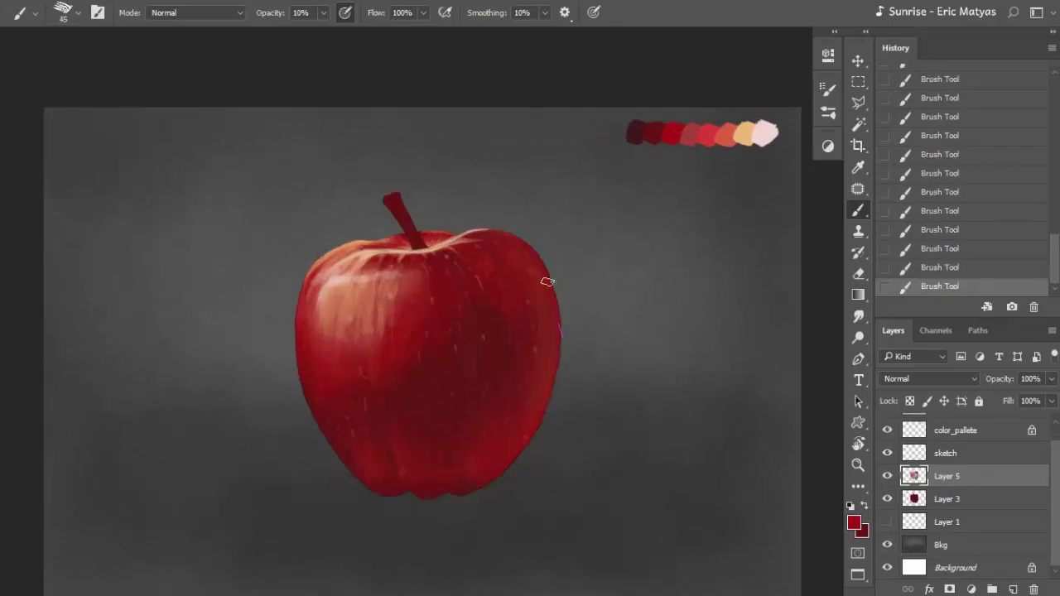
Step: With a 70 brush, sample salmon and reds and broaden the upper-left highlight
alt+click(323, 279)
key(bracketright)
key(bracketright)
key(bracketright)
alt+click(368, 317)
alt+click(323, 332)
alt+click(388, 284)
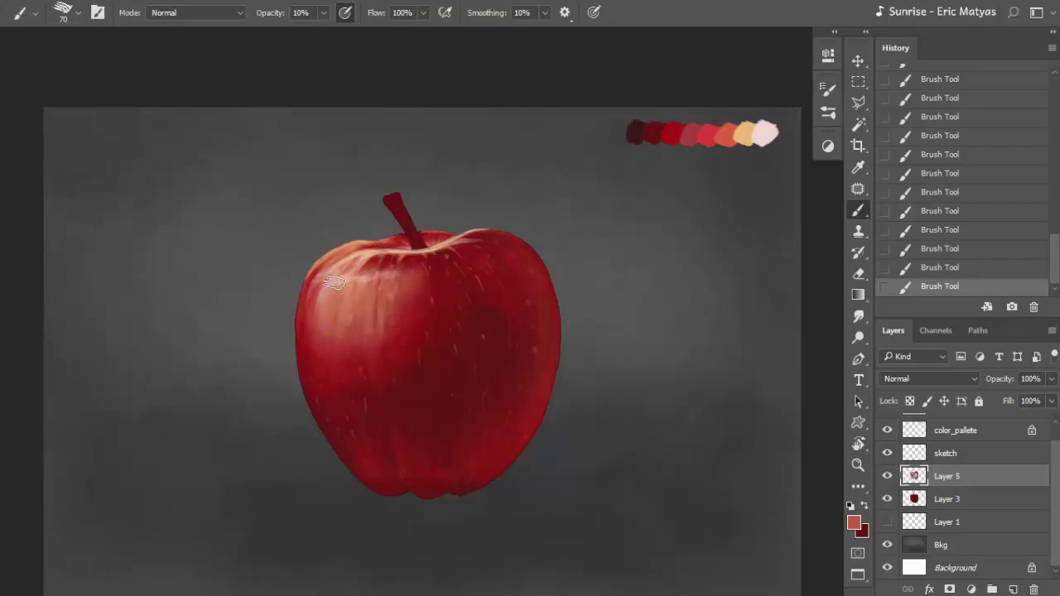
alt+click(390, 336)
alt+click(369, 260)
drag(413, 276, 379, 324)
Step: Enlarge the brush to 80 and alternate dark red and light salmon samples
alt+click(413, 316)
key(bracketright)
alt+click(346, 273)
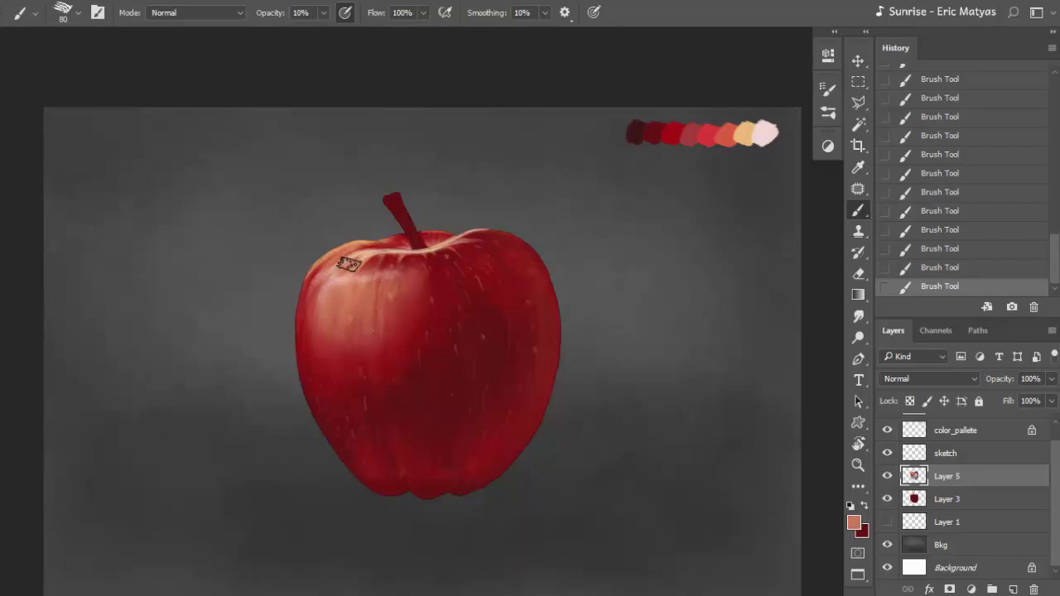
alt+click(443, 286)
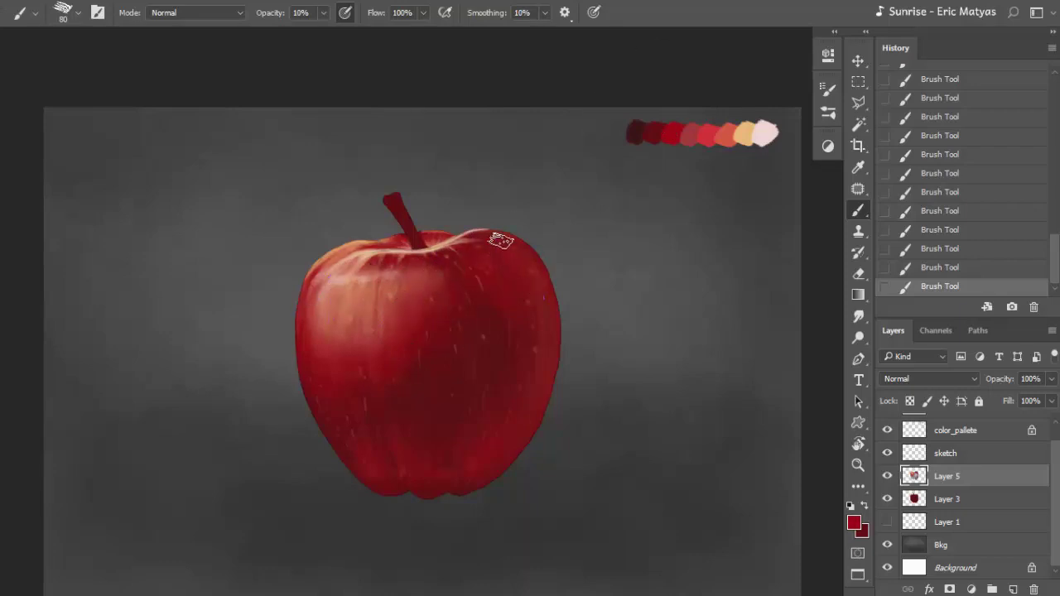
Step: Set a 20% opacity, size-35 brush and paint a faint pink streak near the apple's lower edge
alt+click(654, 131)
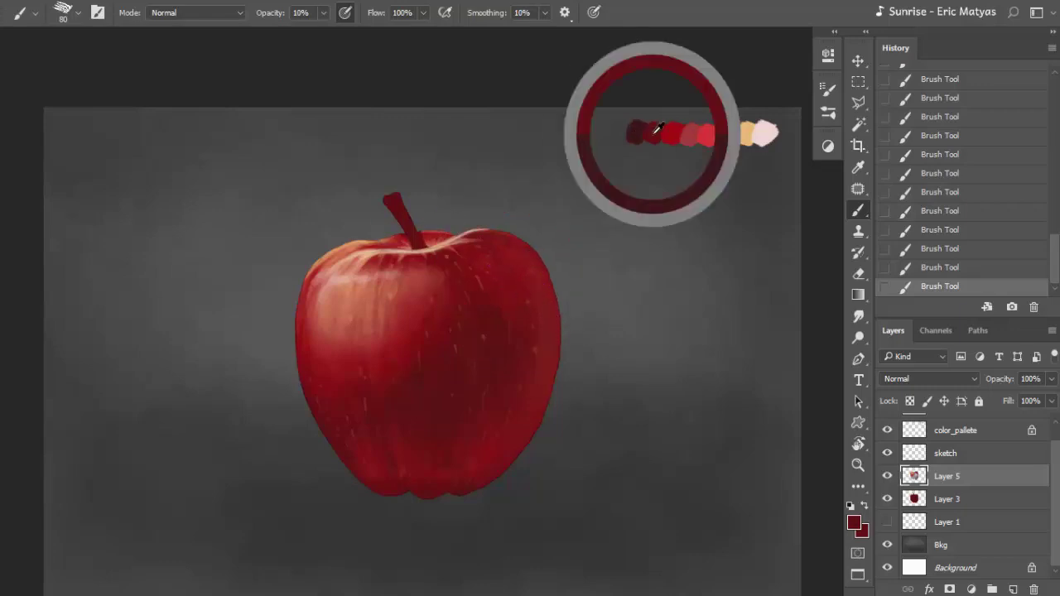
key(2)
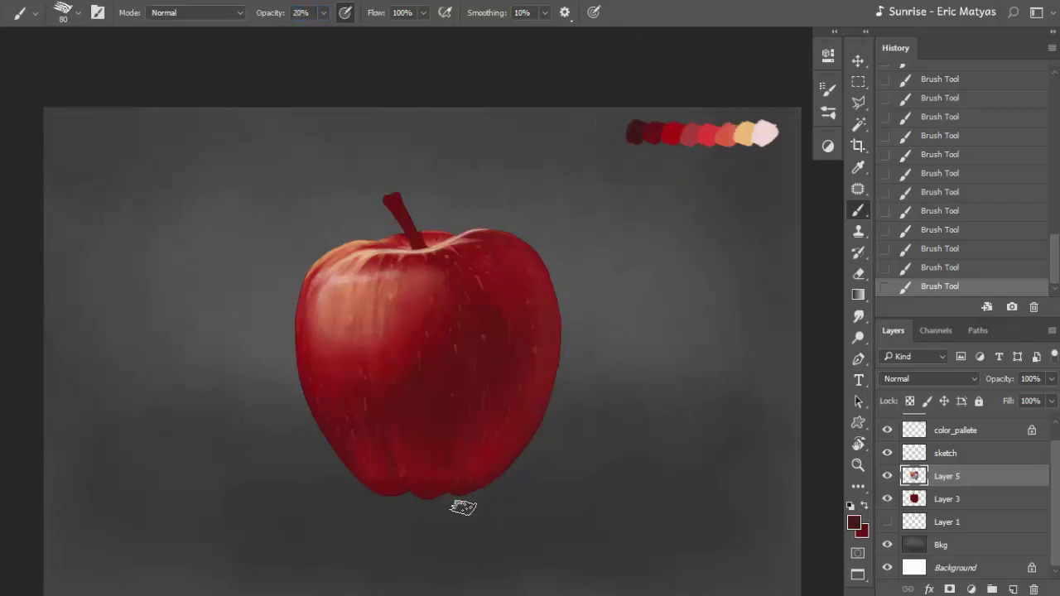
key(bracketleft)
key(bracketleft)
key(bracketleft)
key(bracketleft)
alt+click(353, 283)
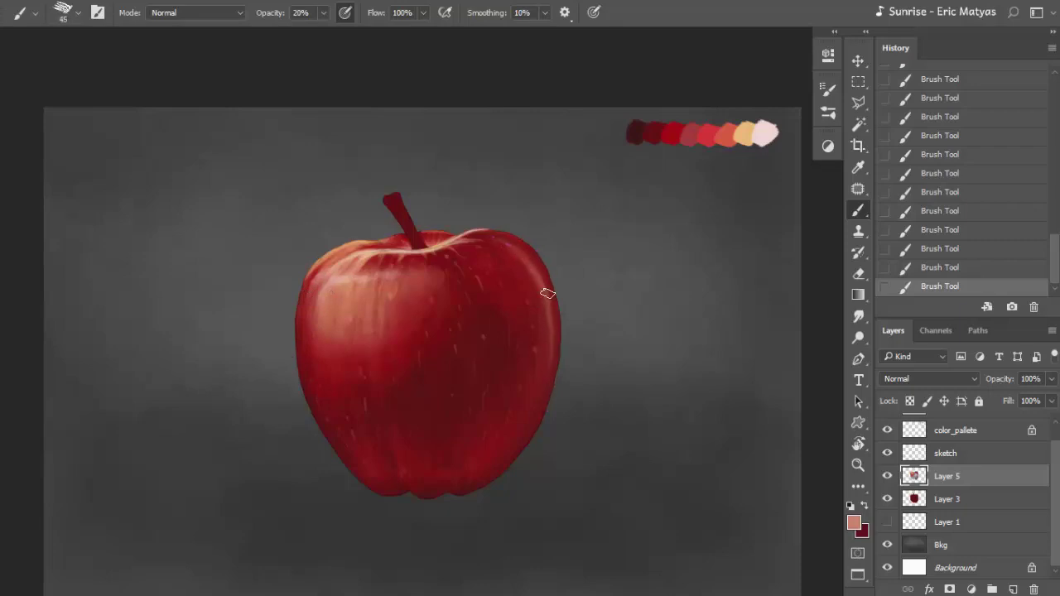
alt+click(548, 317)
alt+click(770, 134)
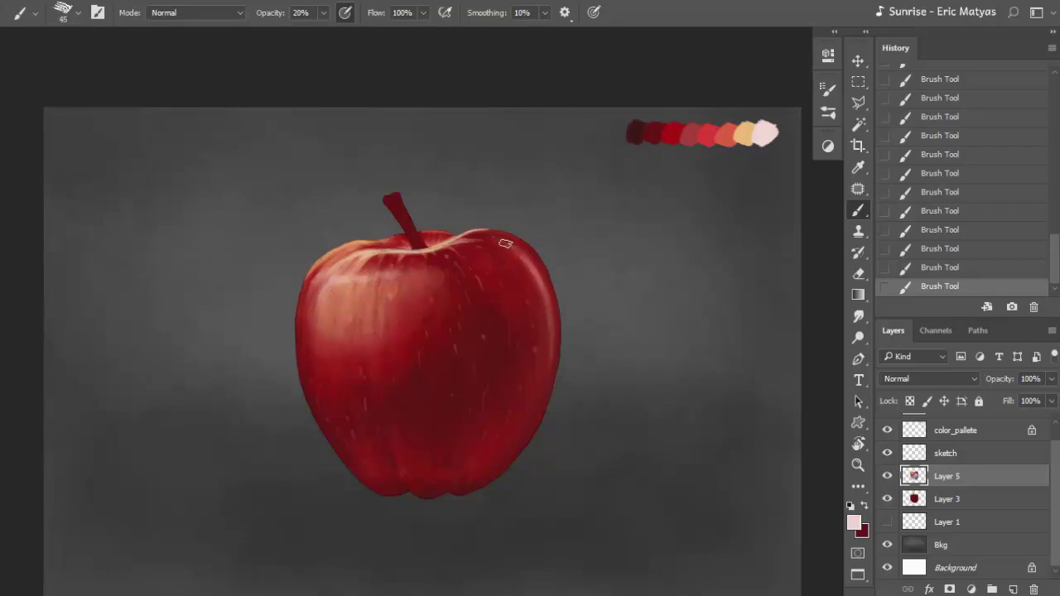
drag(396, 447, 411, 482)
Step: Resample deep red and light pink, resize the brush to 40, and pick red and peach tones
alt+click(399, 449)
alt+click(340, 270)
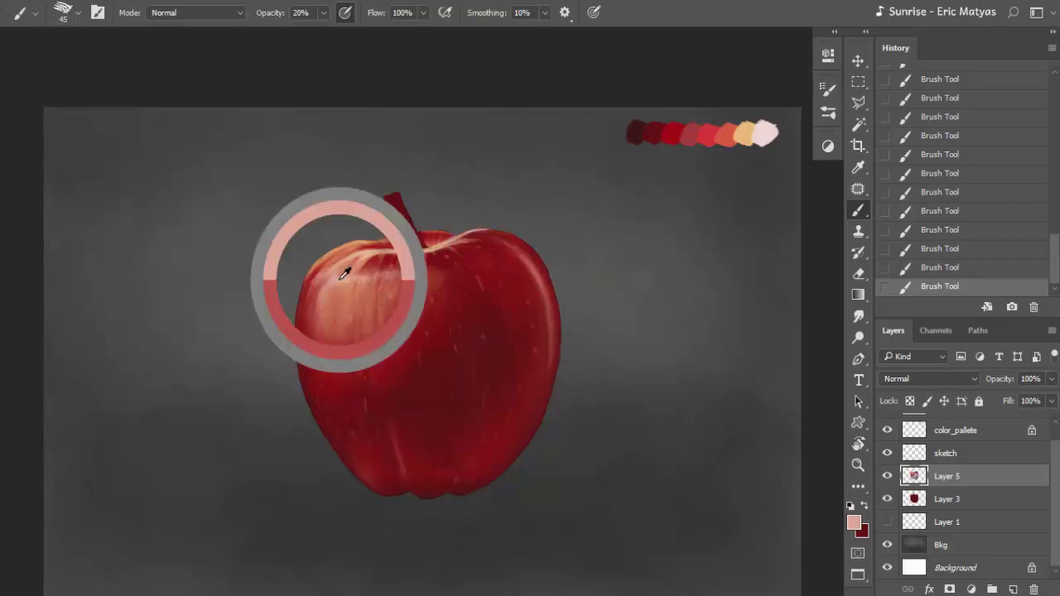
key(bracketleft)
key(bracketleft)
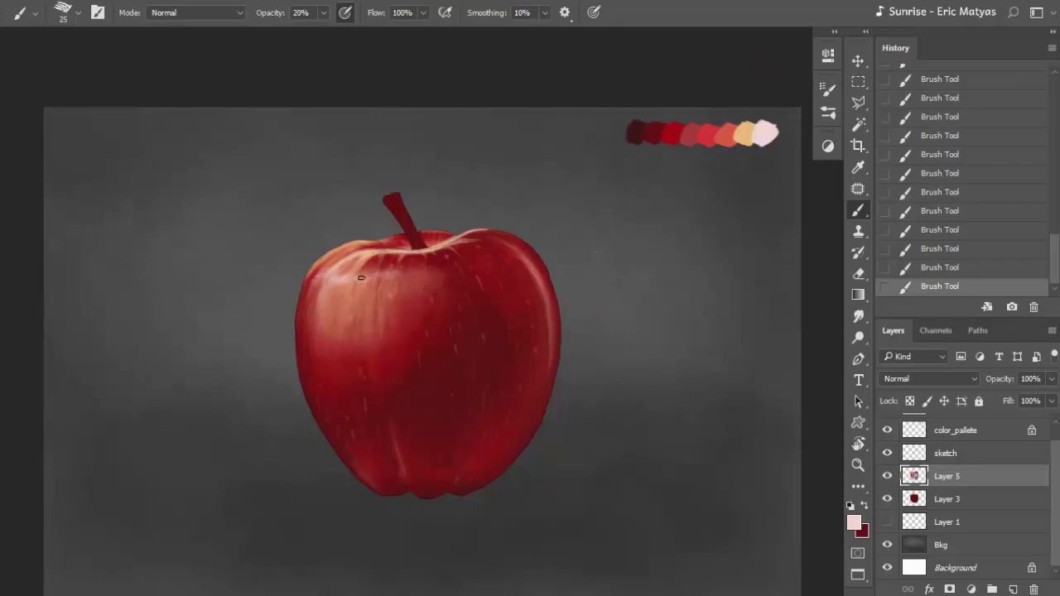
key(bracketright)
key(bracketright)
key(bracketright)
alt+click(718, 129)
alt+click(743, 132)
Step: Raise brush opacity to 70%, pick maroon and light peach tones at size 25, and save the painting
key(7)
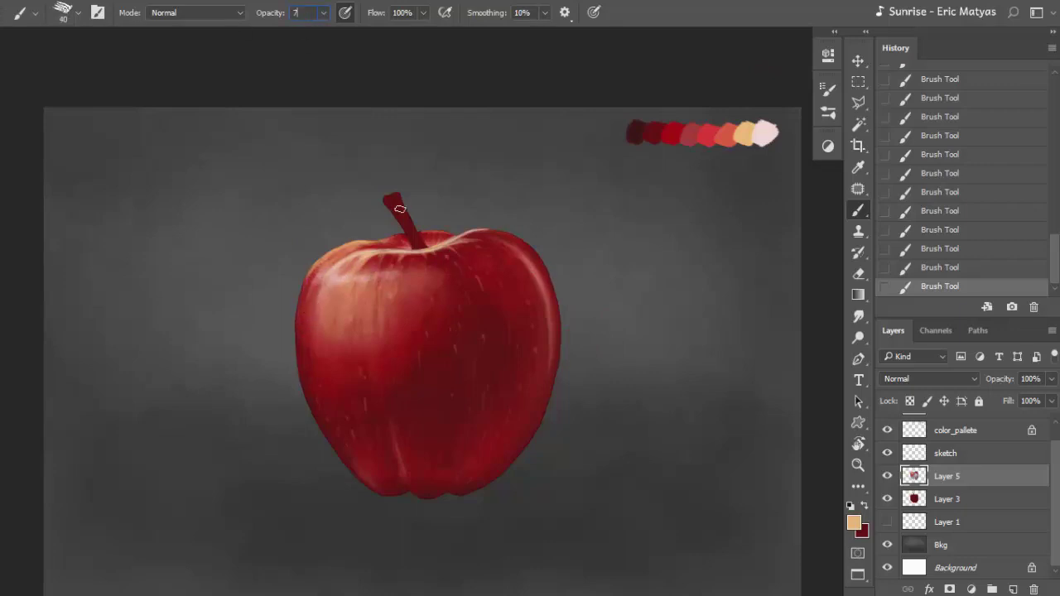
key(bracketleft)
key(bracketleft)
key(bracketright)
alt+click(404, 454)
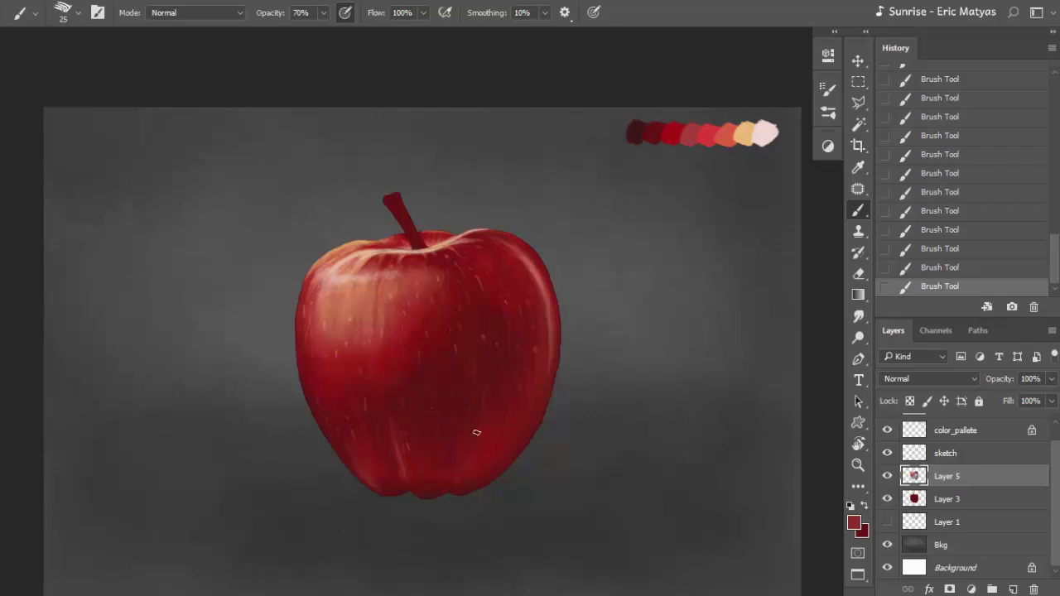
alt+click(644, 135)
alt+click(335, 332)
key(ctrl+s)
Step: Select the stem area and paint a dark red tone onto it with a size-35 brush
key(w)
key(ctrl+d)
click(563, 256)
key(b)
key(bracketright)
alt+click(657, 132)
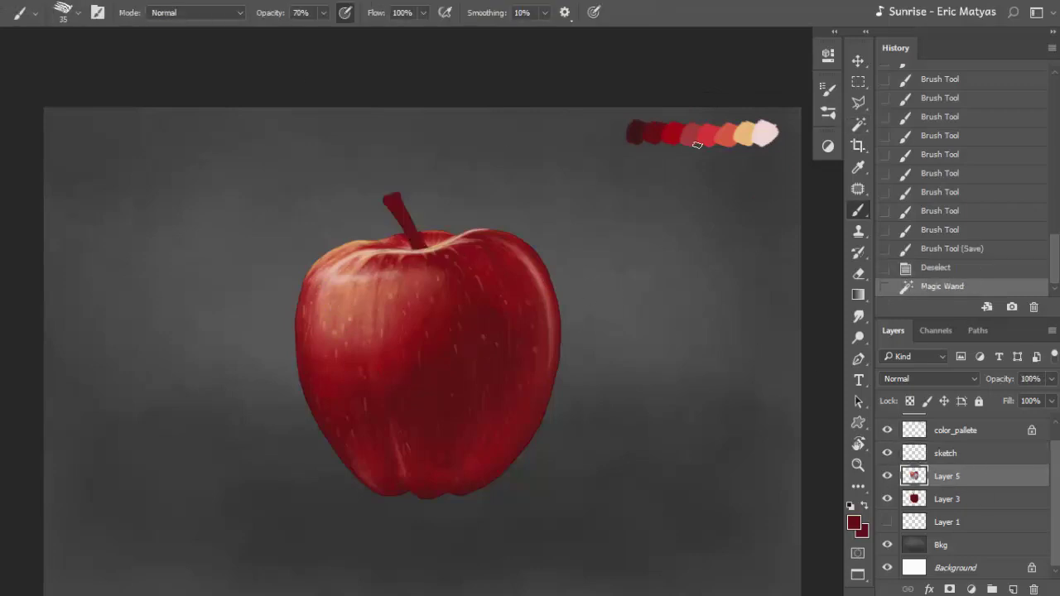
drag(389, 244, 414, 242)
Step: Lower brush opacity to 60% and darken the stem with several strokes along its length
key(0)
key(6)
drag(329, 213, 348, 248)
mouse_move(406, 244)
mouse_down()
mouse_move(426, 238)
mouse_move(414, 231)
mouse_up()
drag(418, 240, 406, 225)
drag(418, 236, 409, 224)
key(5)
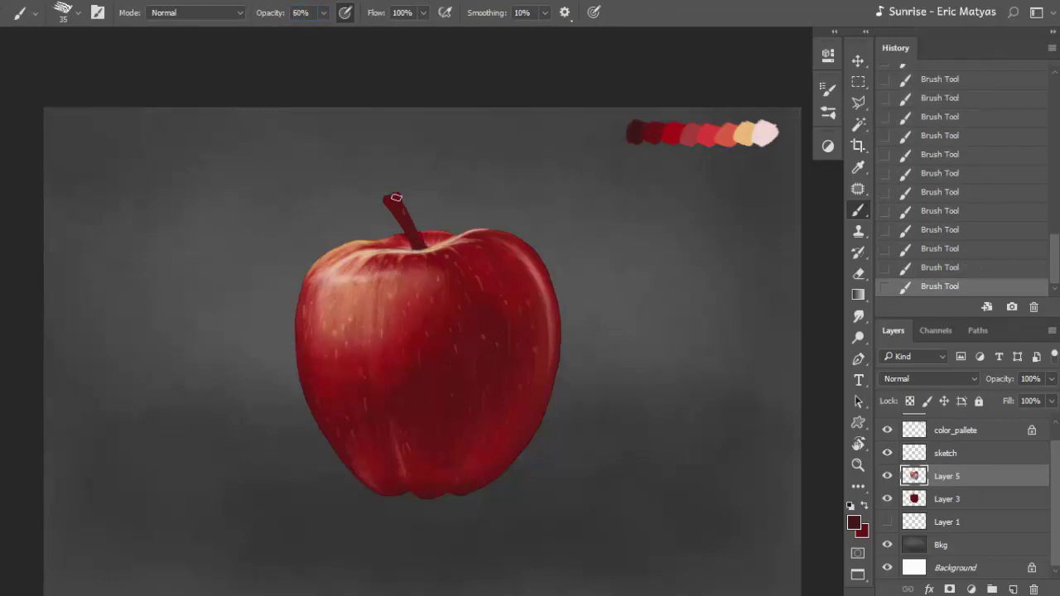
Step: Sample brighter red, orange-red and stem reds, and shrink the brush to 10 for detail
alt+click(687, 138)
alt+click(722, 131)
alt+click(401, 210)
scroll(439, 240, up, 3)
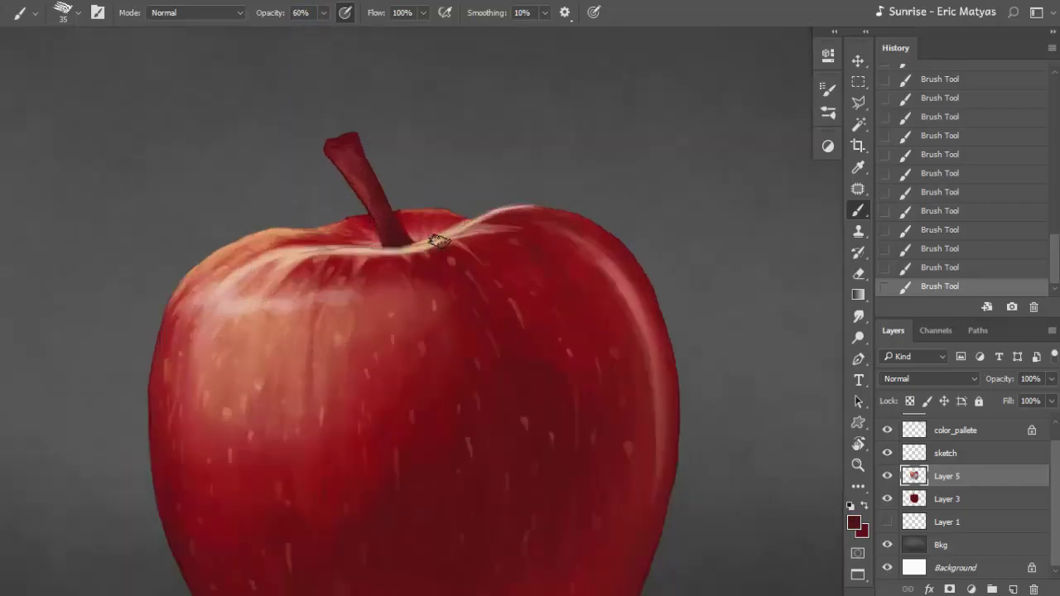
scroll(439, 240, up, 2)
key(bracketleft)
key(bracketleft)
key(bracketleft)
Step: Pick tan and orange-red tones with a 40% opacity, size-25 brush
alt+click(392, 279)
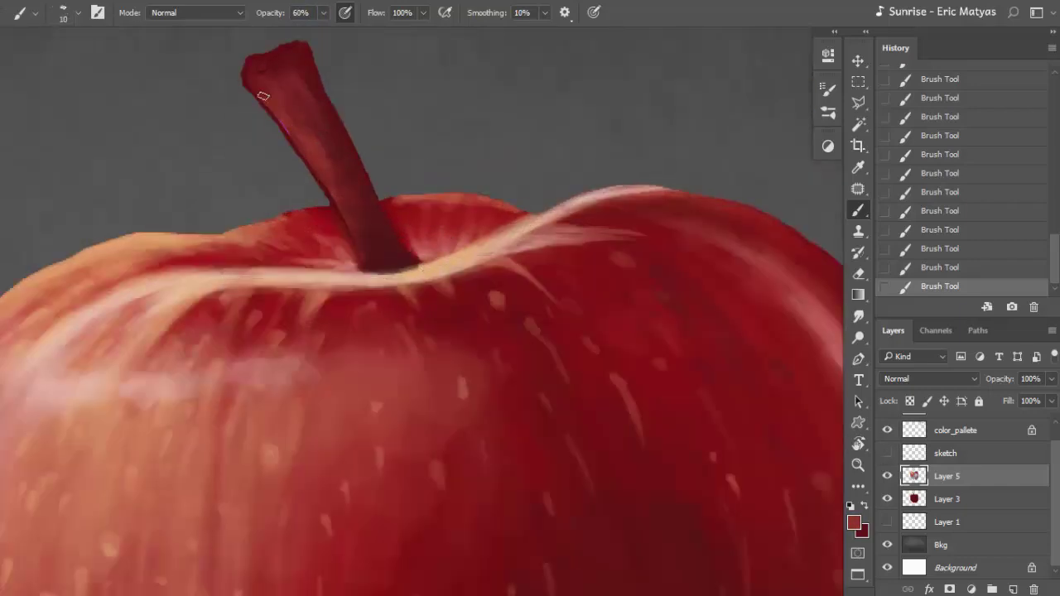
alt+click(372, 263)
scroll(283, 53, down, 5)
alt+click(776, 67)
key(4)
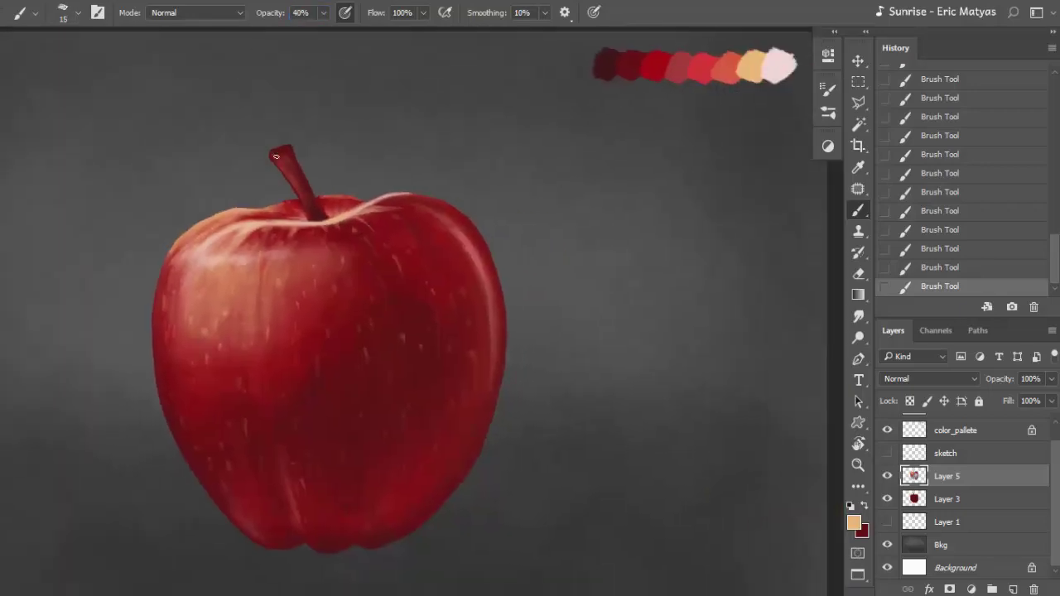
key(bracketright)
alt+click(732, 62)
Step: Choose a muted olive in the Color Picker, paint the stem brownish olive, and deselect
click(853, 520)
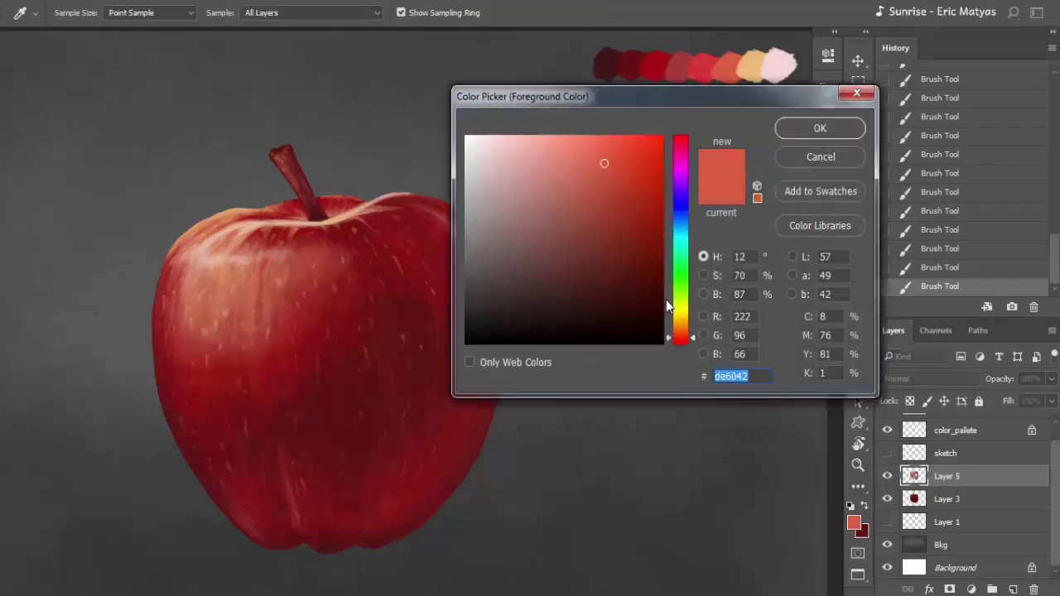
click(572, 242)
mouse_move(672, 339)
mouse_down()
mouse_move(673, 300)
mouse_move(679, 310)
mouse_up()
key(Return)
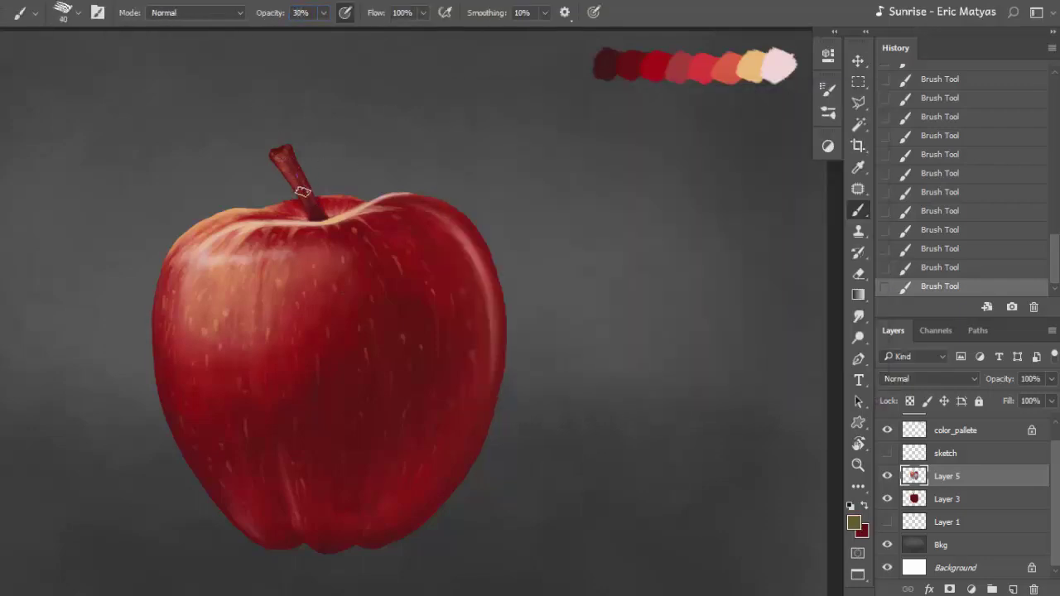
mouse_move(281, 158)
mouse_down()
mouse_move(301, 171)
mouse_move(291, 181)
mouse_move(284, 170)
mouse_move(311, 183)
mouse_up()
key(ctrl+minus)
key(ctrl+d)
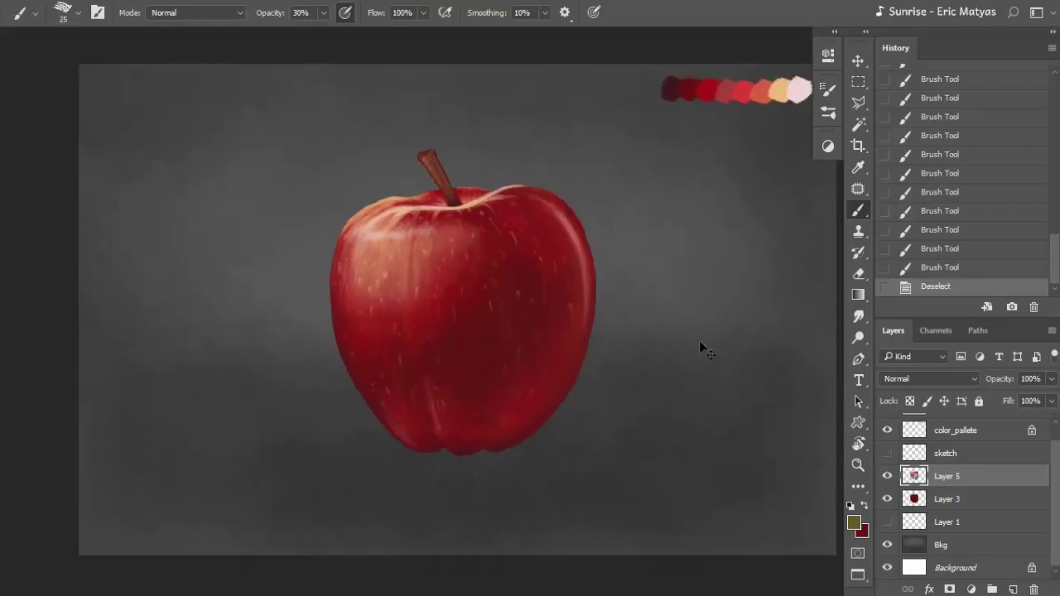
Step: On a new layer, paint light and thin peach highlights along the apple's top rim at 100% opacity
click(1012, 589)
key(0)
key([)
scroll(395, 211, up, 2)
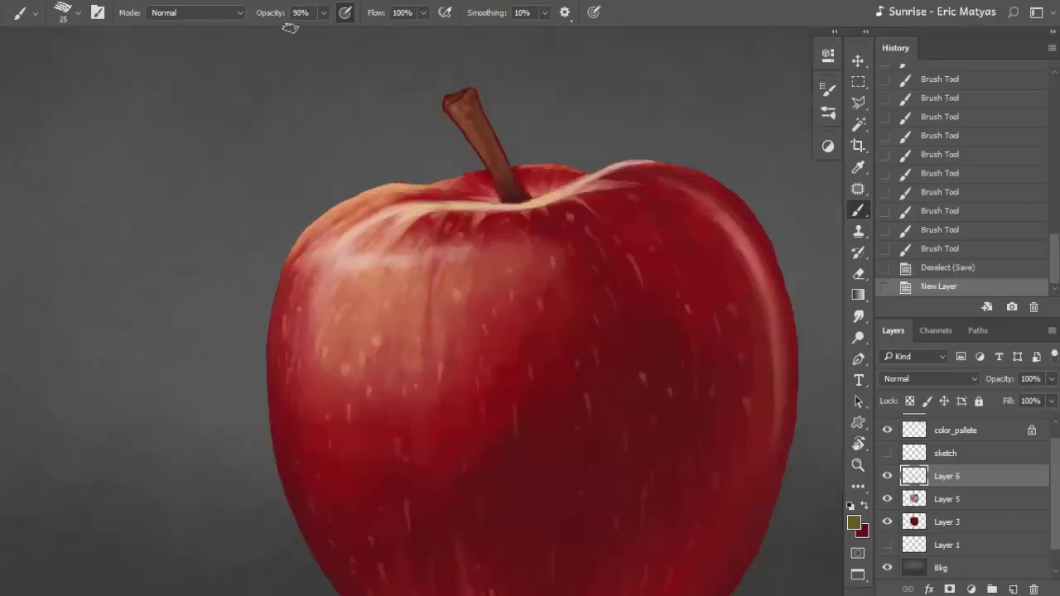
drag(386, 239, 367, 187)
alt+click(375, 197)
scroll(367, 187, up, 2)
key([)
key([)
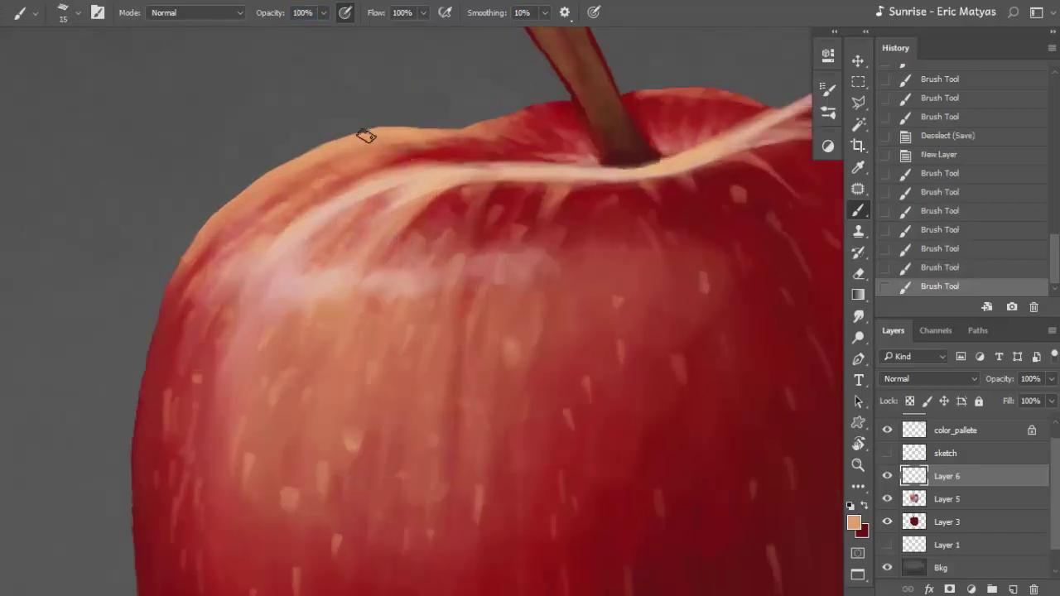
mouse_move(364, 135)
mouse_down()
mouse_move(339, 140)
mouse_move(331, 124)
mouse_up()
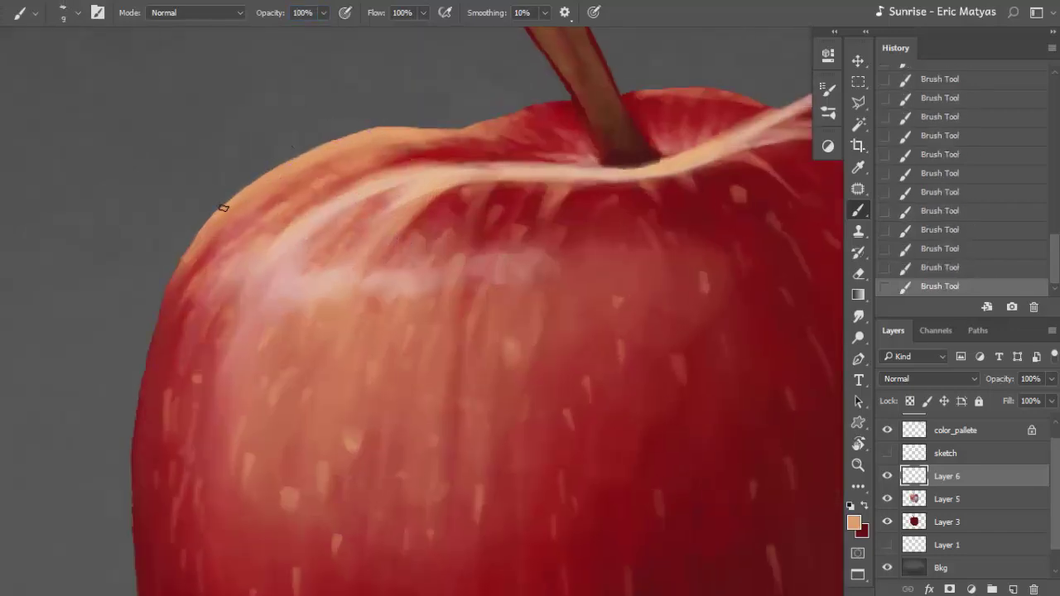
Step: Sample salmon and peach tones and paint a peach highlight along the upper-right rim
alt+click(348, 137)
scroll(367, 135, up, 1)
alt+click(304, 155)
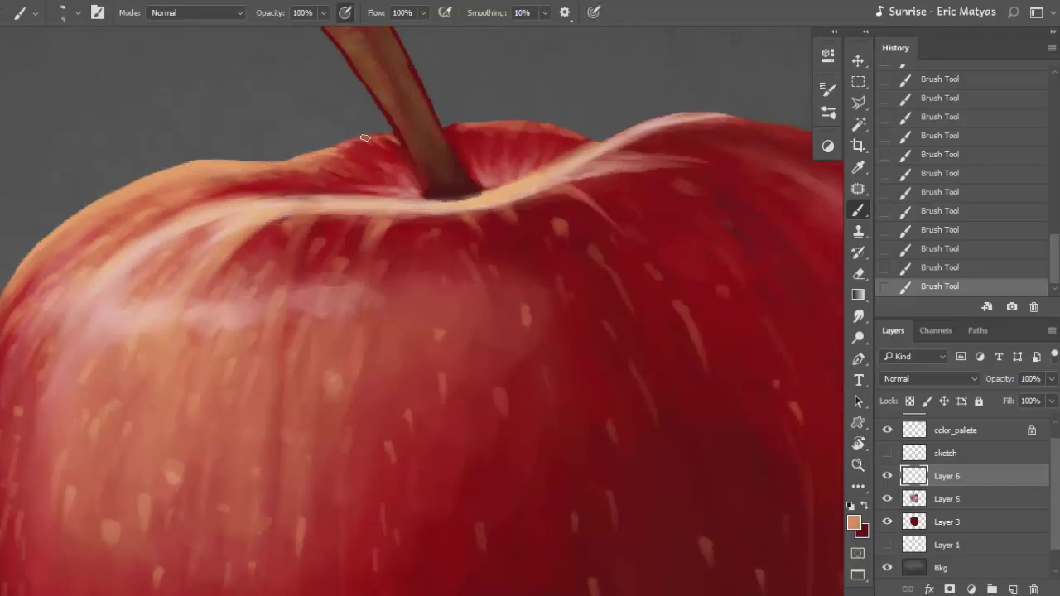
alt+click(503, 120)
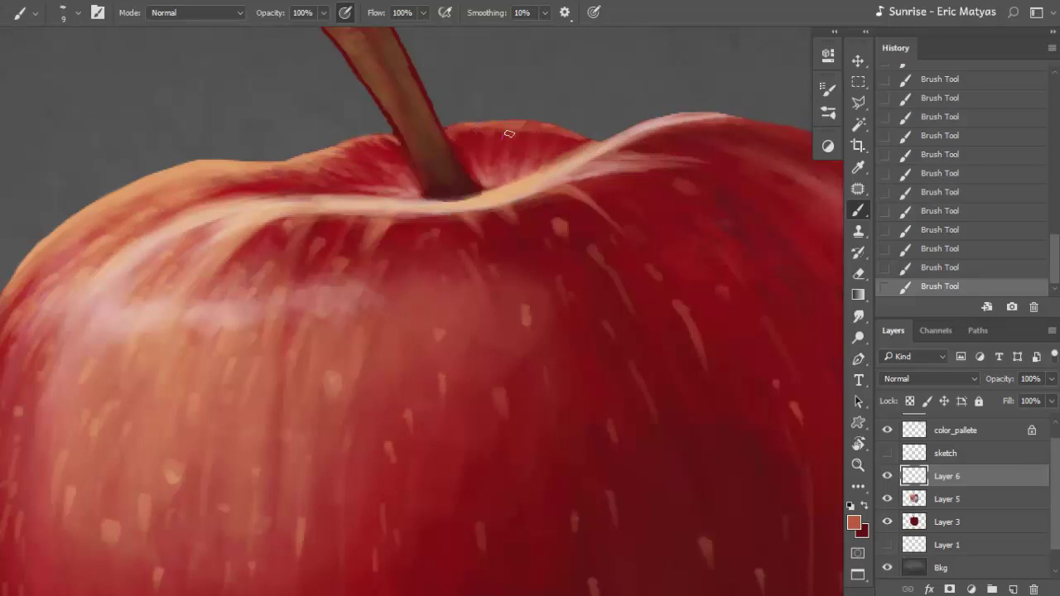
alt+click(610, 142)
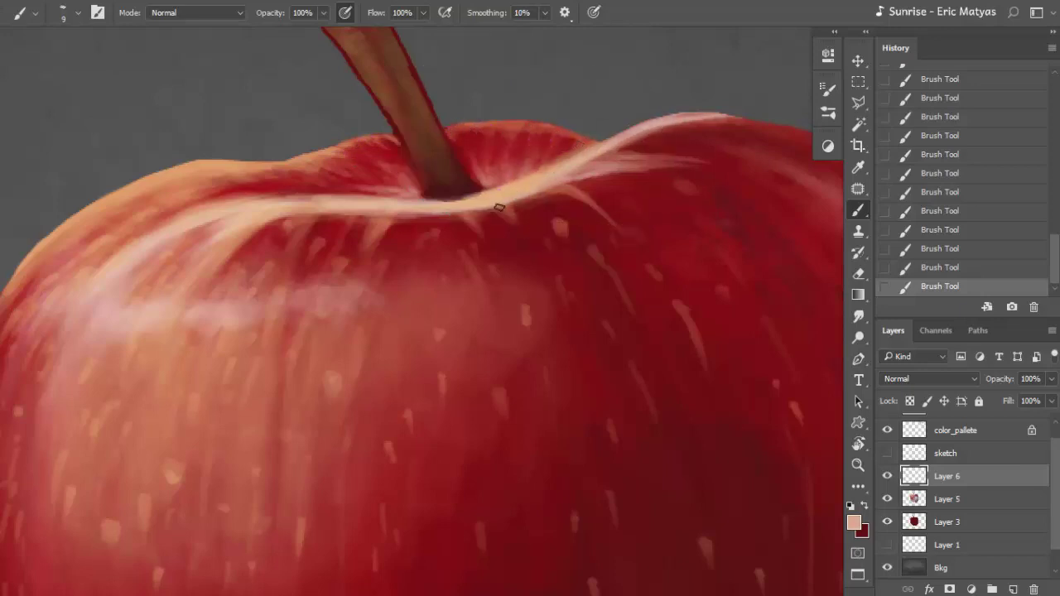
alt+click(466, 198)
drag(656, 122, 778, 120)
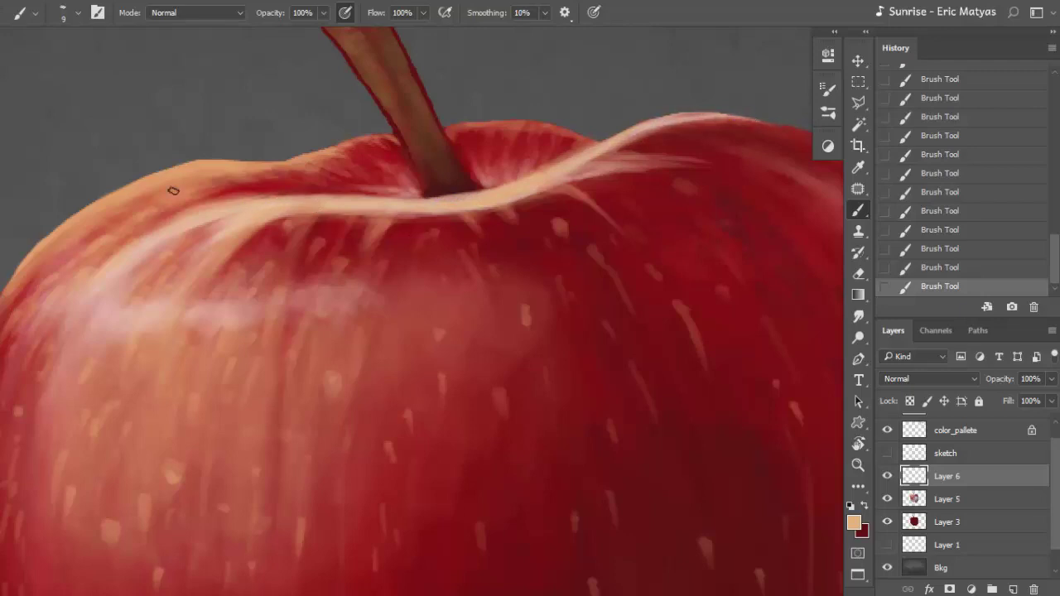
Step: At 80% opacity, brighten the upper-right rim highlight with a sampled pinkish tone
drag(39, 246, 348, 109)
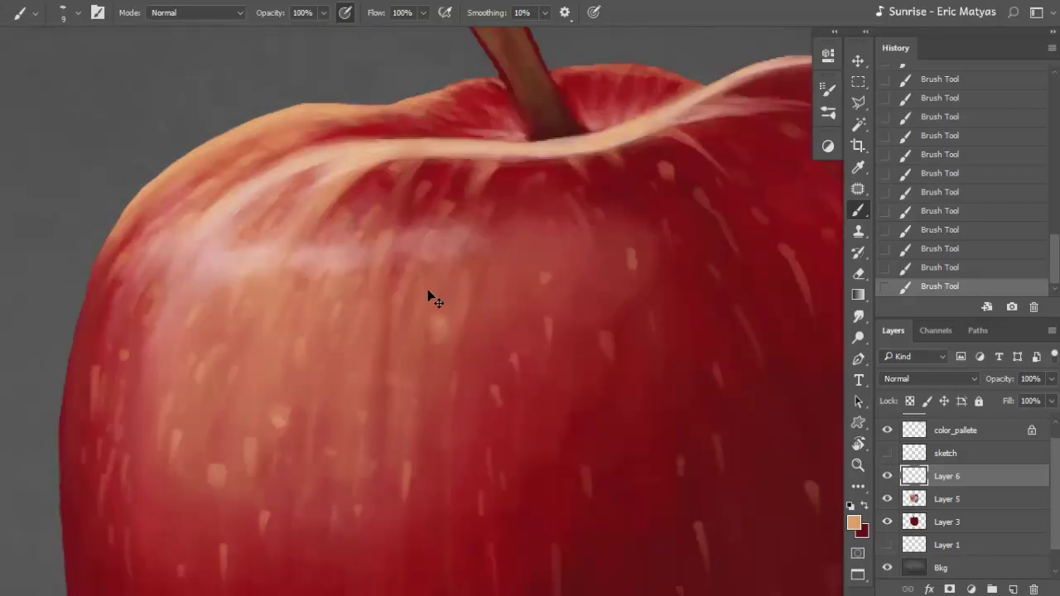
drag(430, 298, 539, 154)
key(8)
alt+click(443, 145)
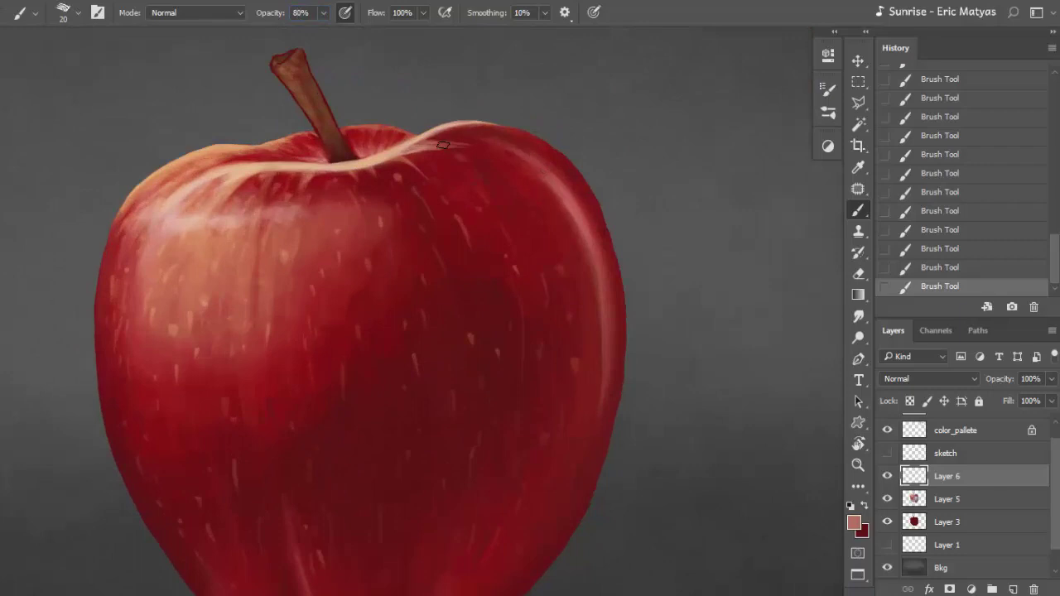
drag(431, 134, 496, 141)
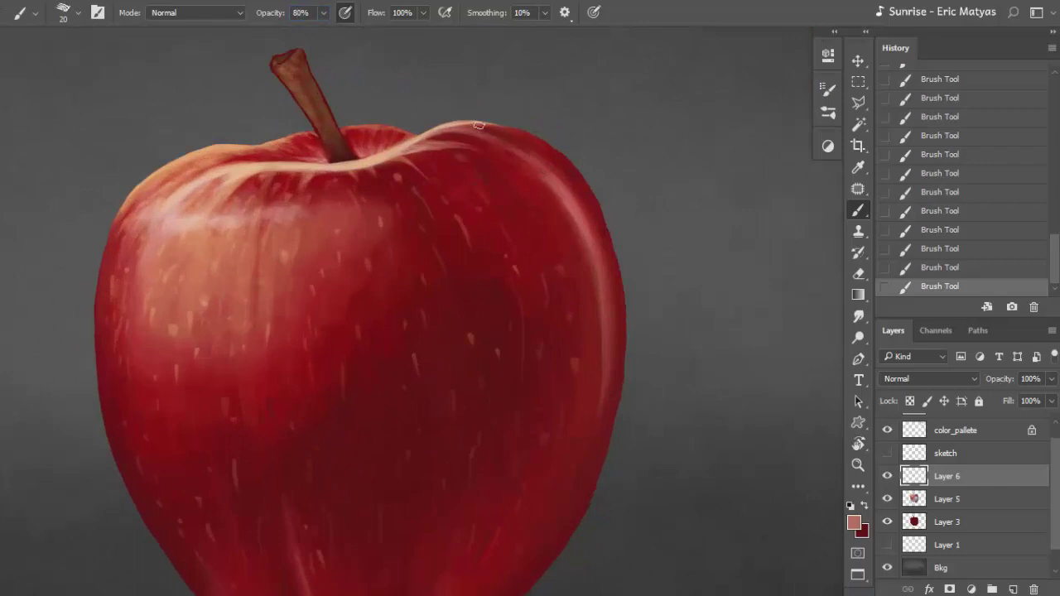
Step: With a smaller dark red brush, shade up the length of the stem and brighten its left edge
scroll(331, 128, up, 3)
key(bracketleft)
key(bracketleft)
alt+click(384, 199)
scroll(344, 147, up, 1)
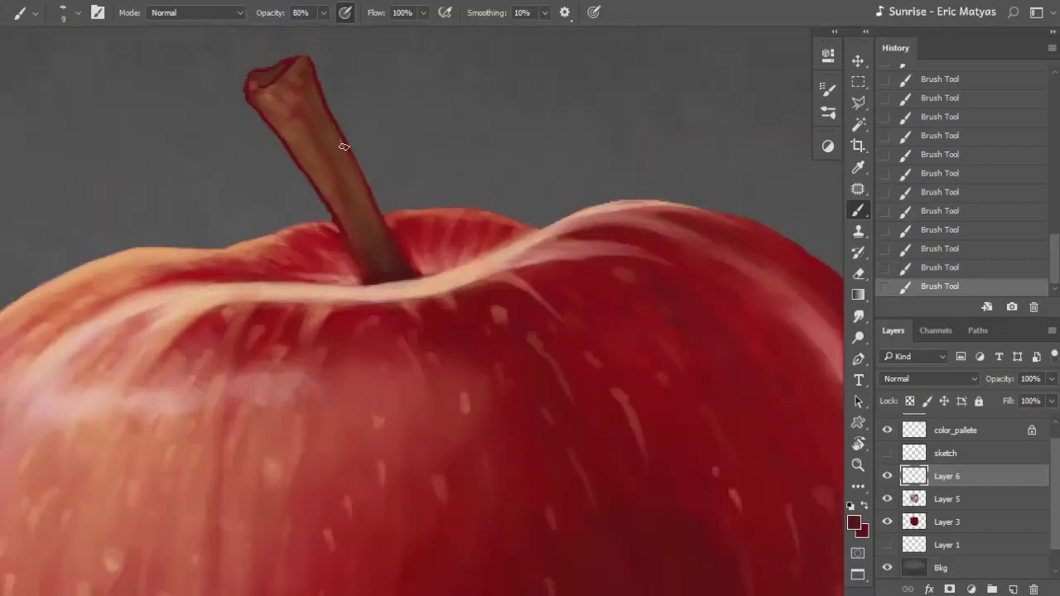
mouse_move(392, 259)
mouse_down()
mouse_move(331, 123)
mouse_move(270, 79)
mouse_up()
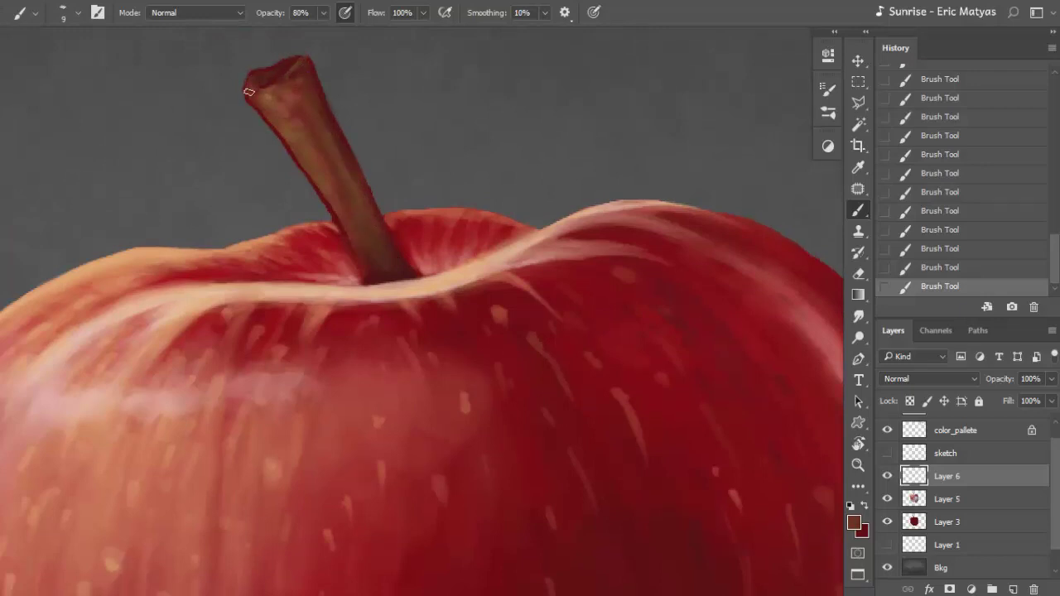
drag(310, 158, 331, 206)
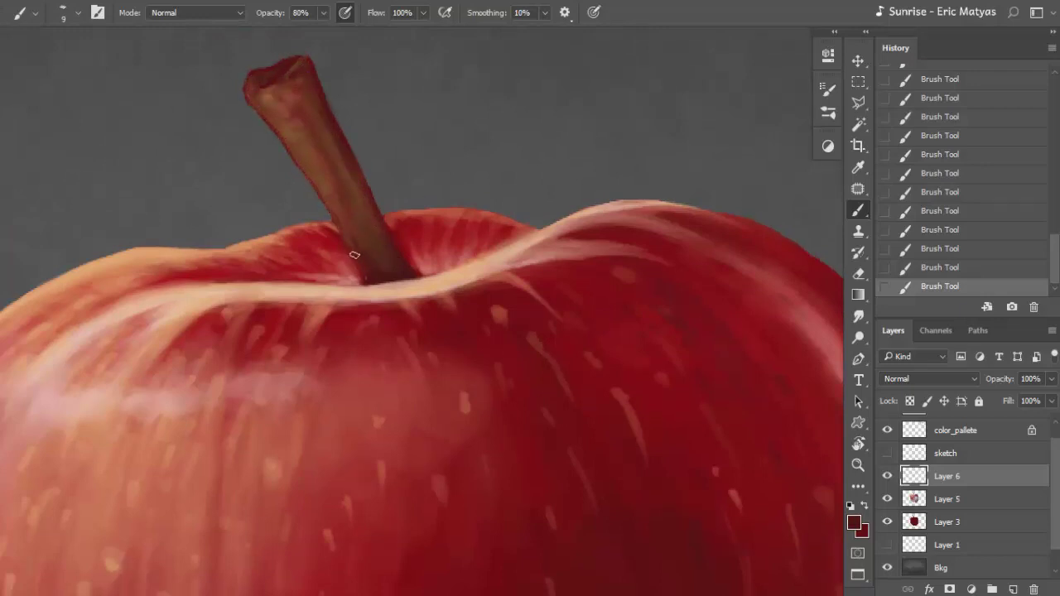
key(ctrl+0)
Step: Sample peach and light pink from the palette and enlarge the brush, viewing the whole canvas
alt+click(745, 136)
scroll(368, 201, up, 2)
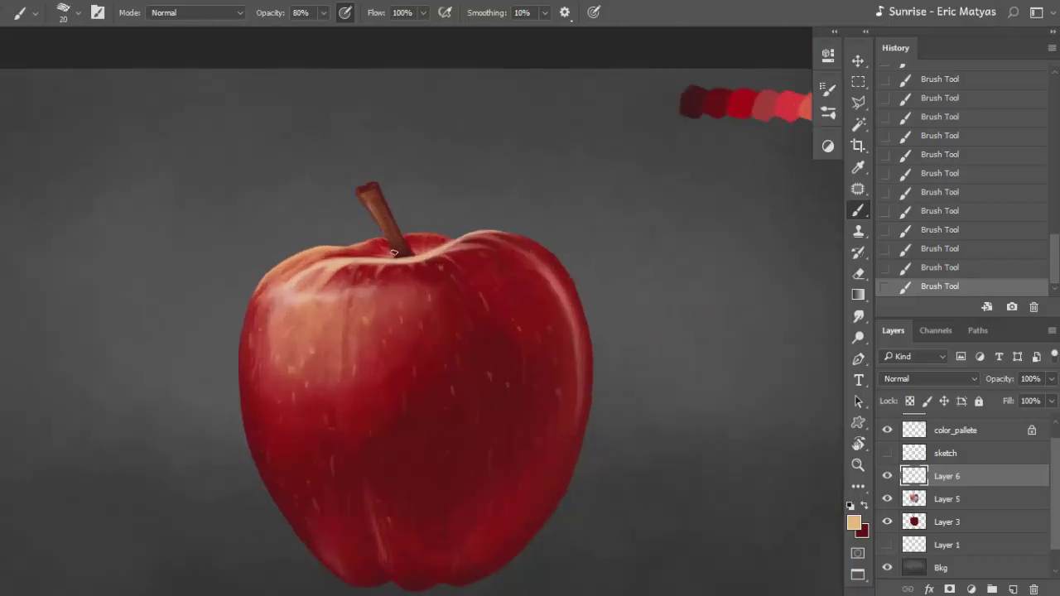
key(ctrl+0)
alt+click(788, 170)
scroll(378, 294, up, 2)
key(bracketright)
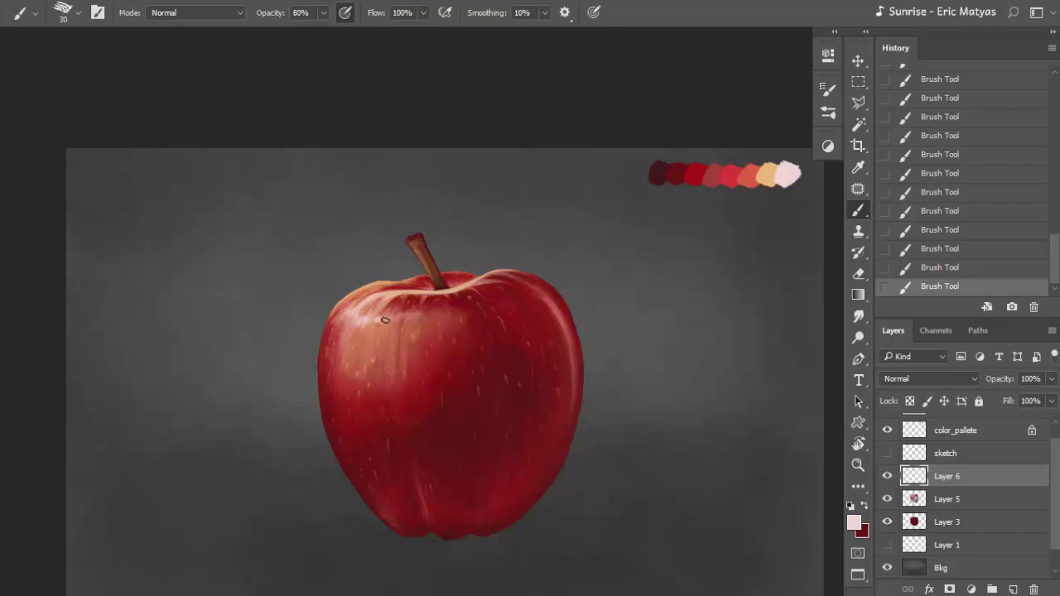
key(ctrl+0)
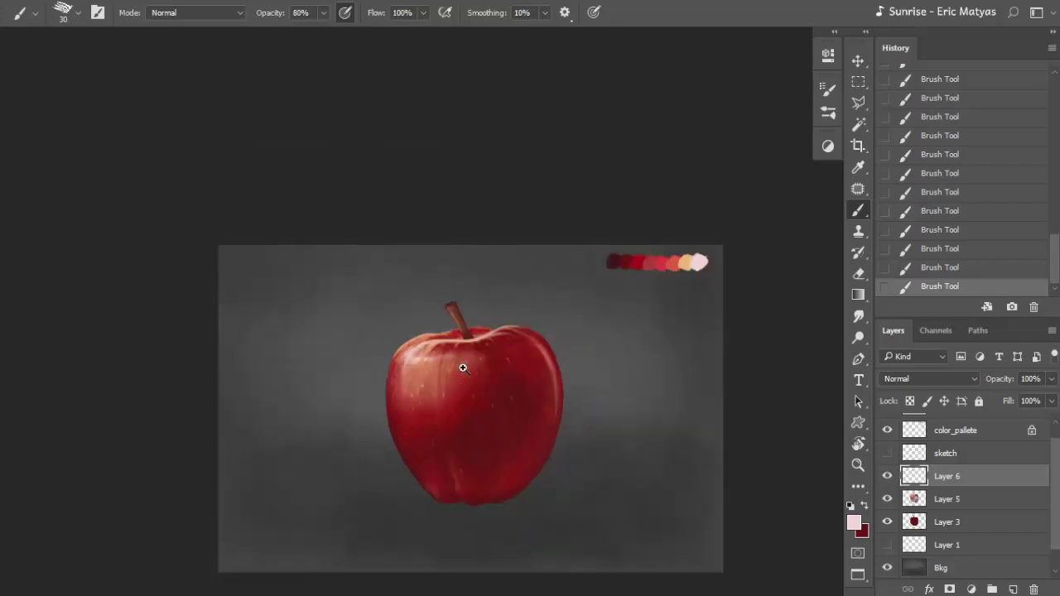
Step: Sample red and light pink from the apple's top, shrink the brush to 10, and save
scroll(461, 366, up, 2)
scroll(455, 300, up, 1)
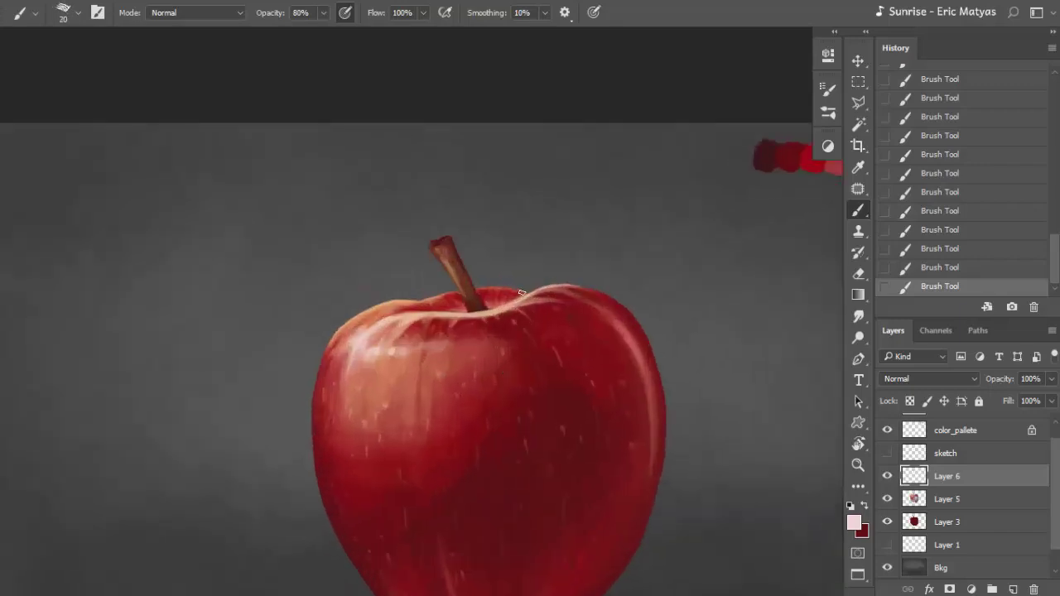
scroll(522, 292, up, 1)
alt+click(521, 291)
key(bracketleft)
key(bracketleft)
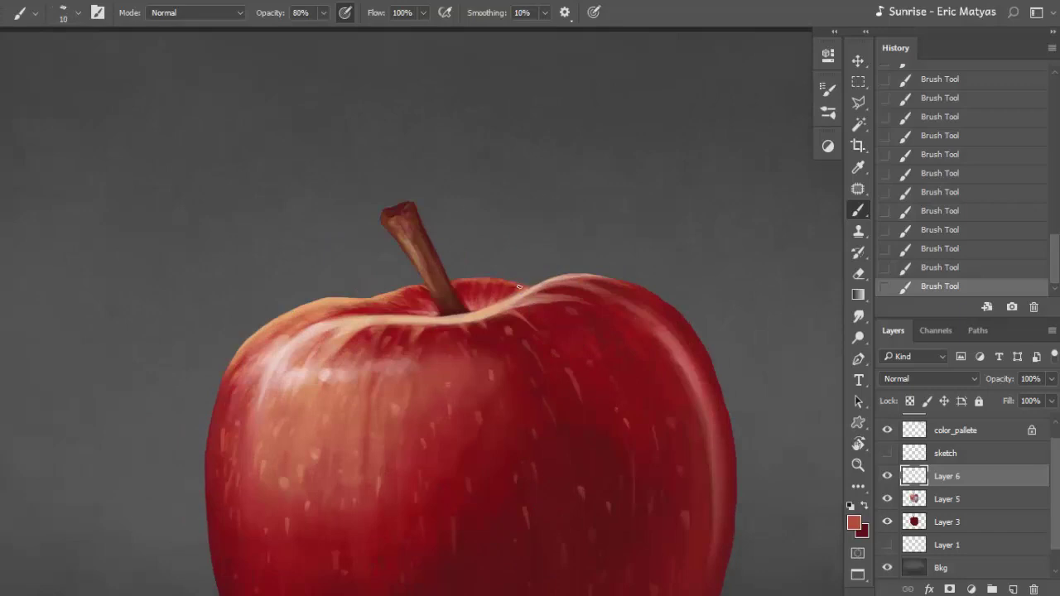
alt+click(530, 286)
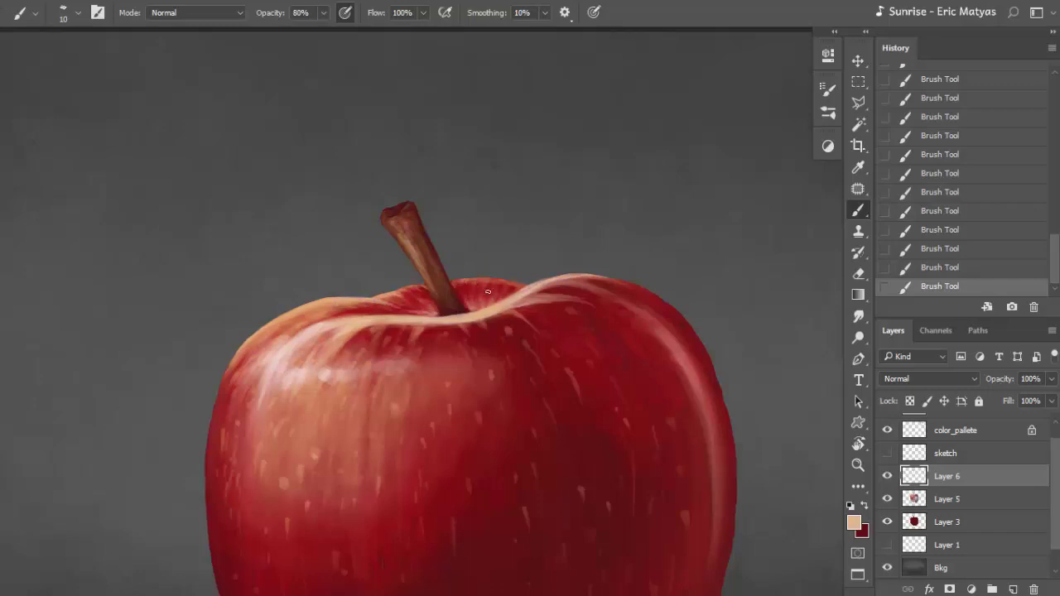
key(ctrl+0)
key(ctrl+s)
Step: Add a new layer above Layer 1 and paint a 60% opacity dark red shadow under the apple
click(947, 544)
key(ctrl+shift+alt+n)
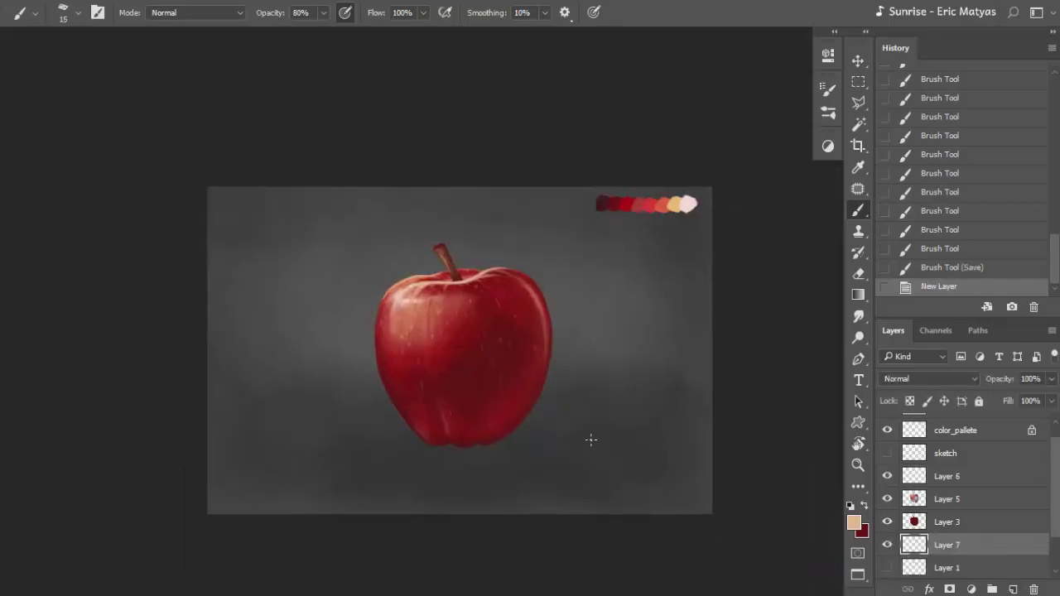
key(6)
alt+click(492, 443)
drag(405, 449, 530, 447)
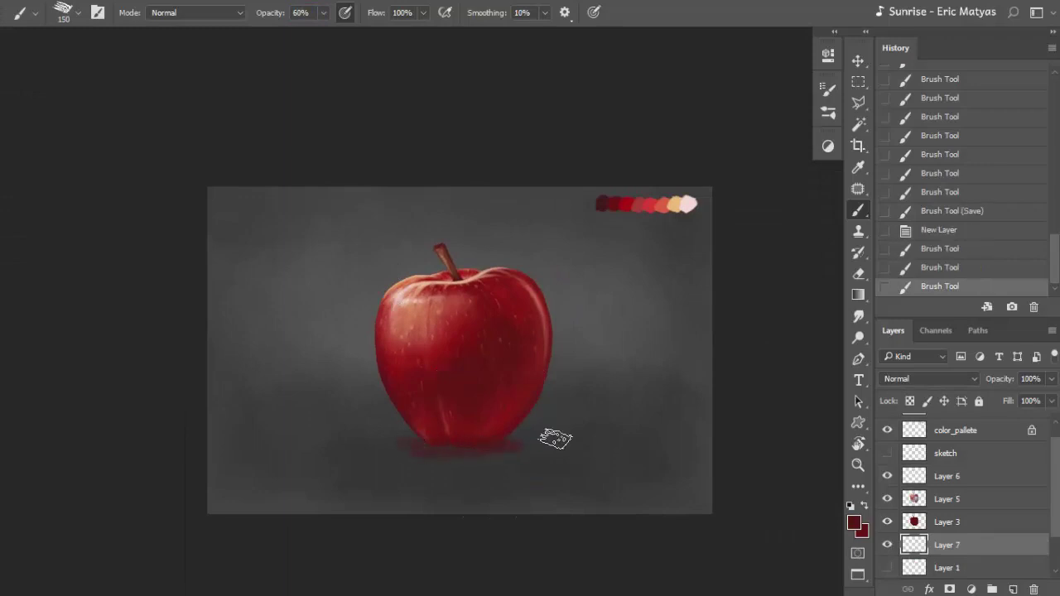
drag(463, 449, 555, 443)
Step: Darken the shadow directly beneath the apple at 40% opacity and resample its colour
alt+shift+right_click(752, 480)
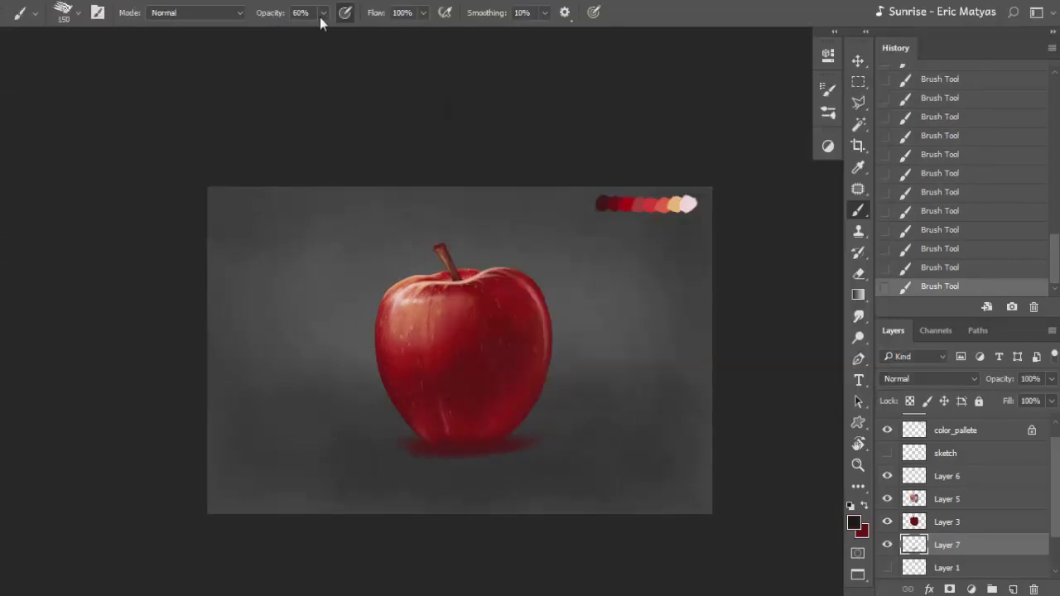
key(4)
drag(472, 454, 518, 449)
alt+scroll(584, 418, up, 2)
alt+scroll(480, 497, down, 2)
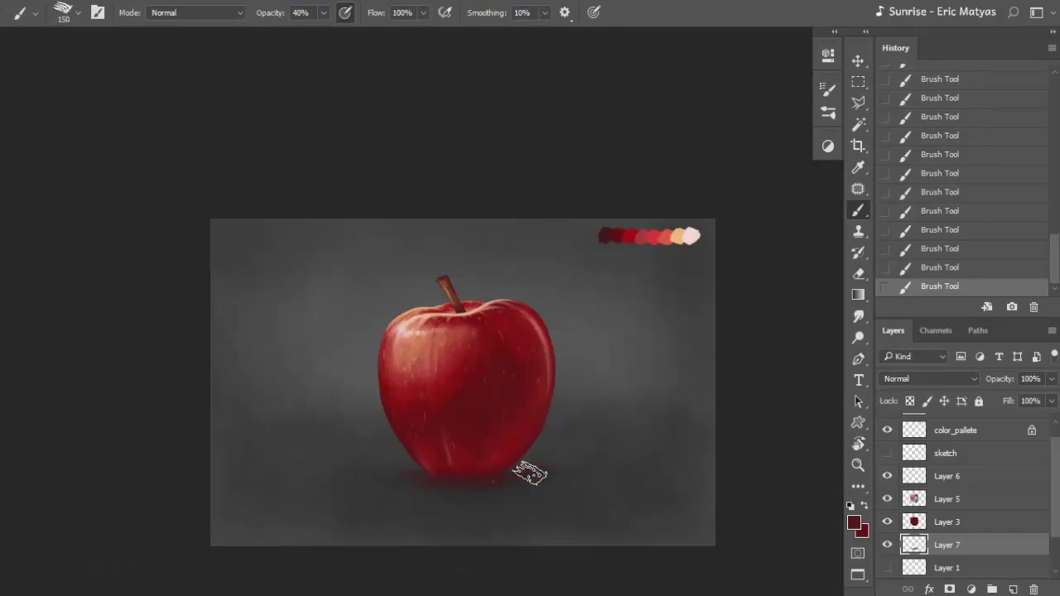
click(854, 522)
key(Return)
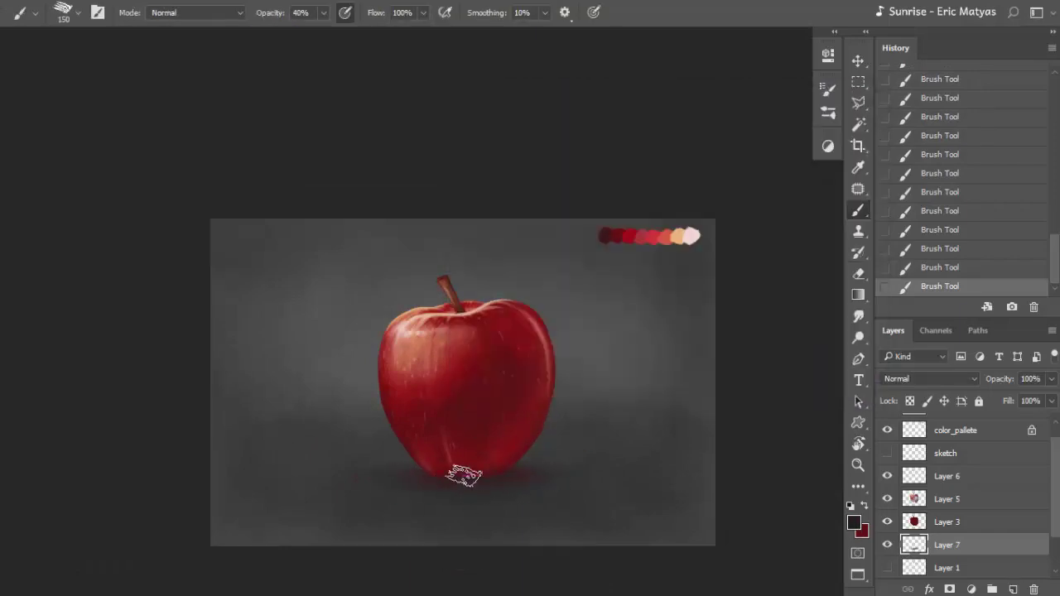
alt+click(476, 475)
Step: Erase excess shadow around the base, then repaint and deepen it where the apple meets the ground
key(e)
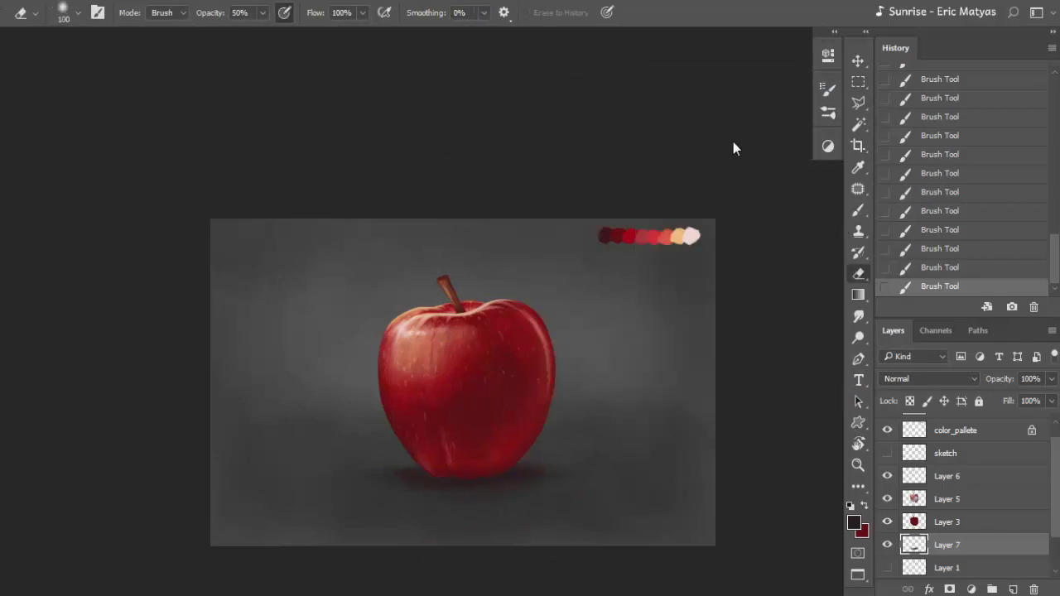
drag(390, 480, 624, 475)
key(b)
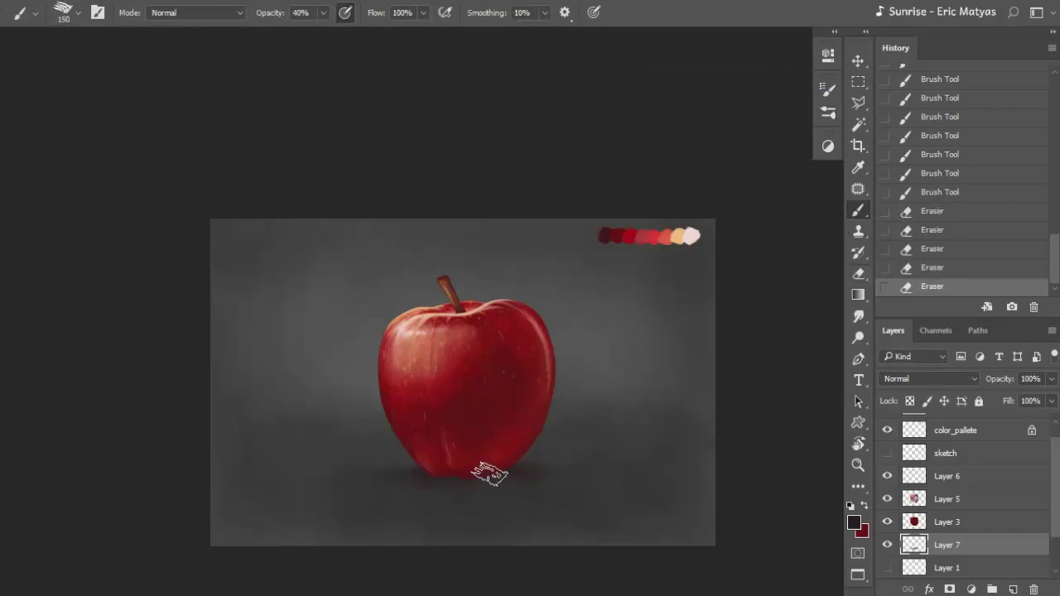
click(485, 473)
mouse_move(485, 469)
mouse_down()
mouse_move(463, 480)
mouse_move(510, 476)
mouse_move(431, 476)
mouse_move(555, 468)
mouse_up()
drag(428, 481, 489, 478)
mouse_move(489, 478)
mouse_down()
mouse_move(456, 480)
mouse_move(497, 480)
mouse_up()
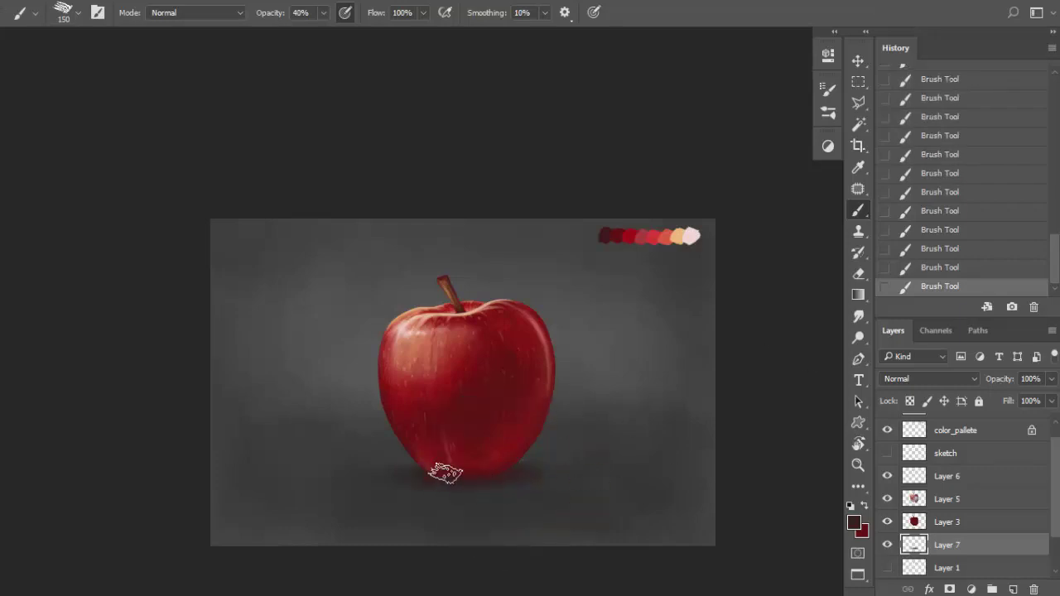